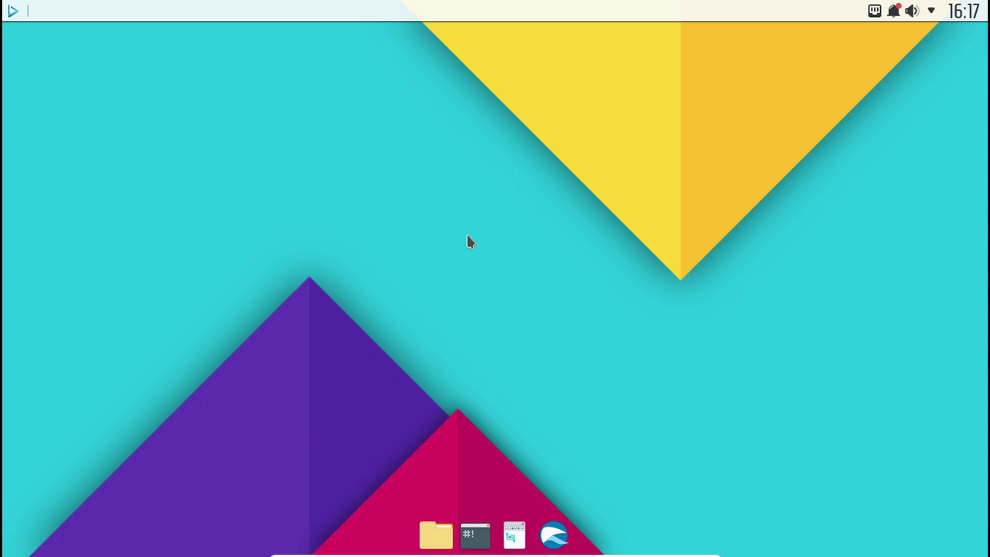
Check the notifications, the hidden status items and the clock's calendar in the top panel, closing each one after viewing.
{"action": "left_click", "coordinate": [895, 12]}
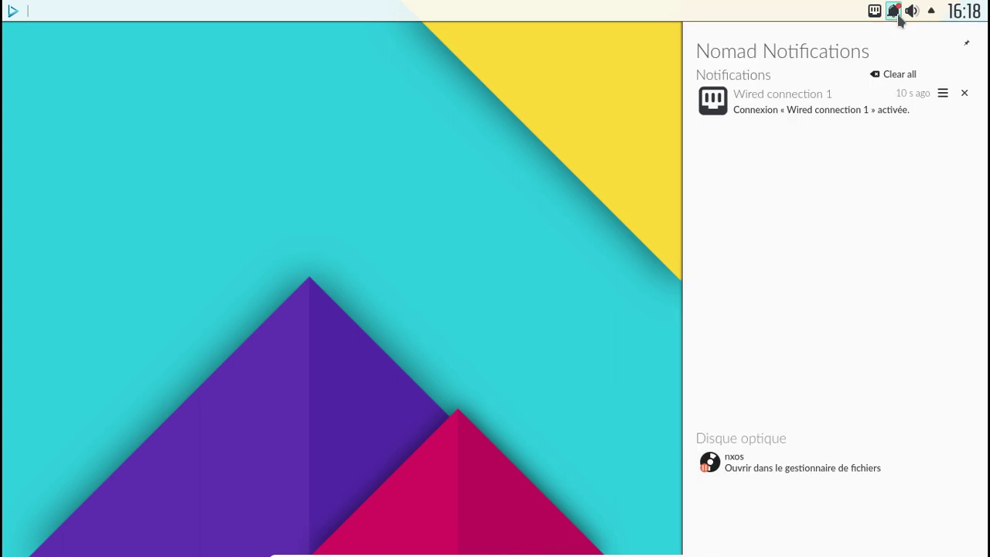
{"action": "left_click", "coordinate": [897, 15]}
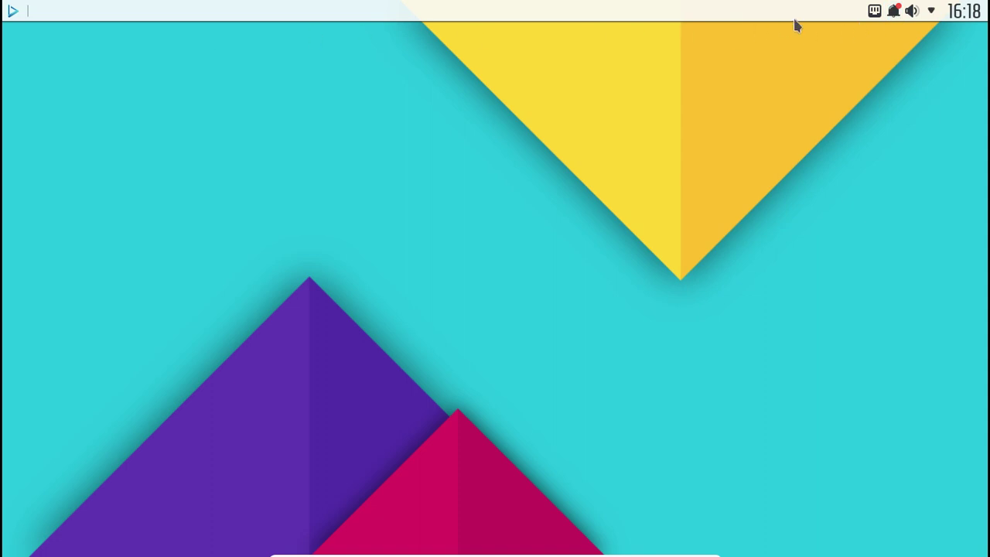
{"action": "left_click", "coordinate": [932, 12]}
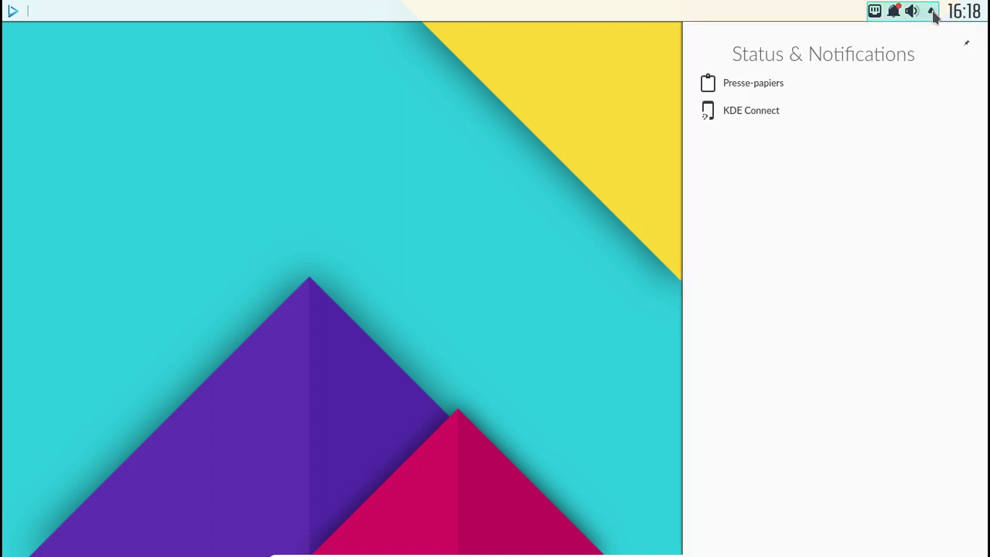
{"action": "left_click", "coordinate": [932, 12]}
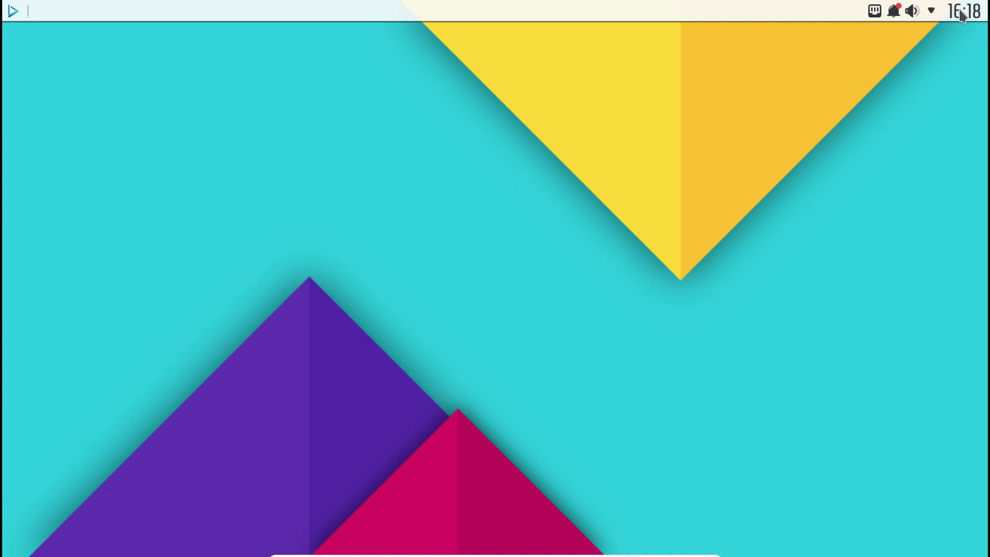
{"action": "left_click", "coordinate": [959, 14]}
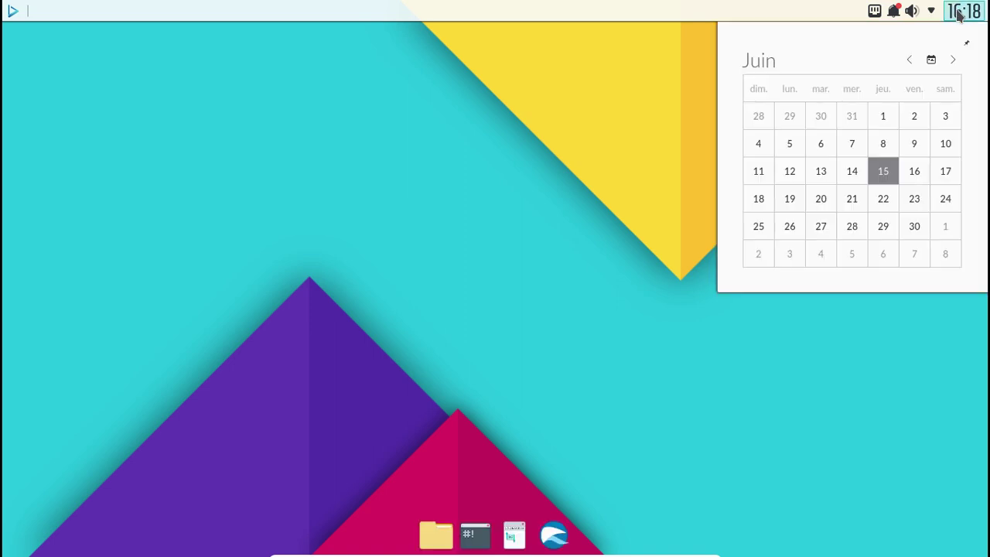
{"action": "left_click", "coordinate": [959, 13]}
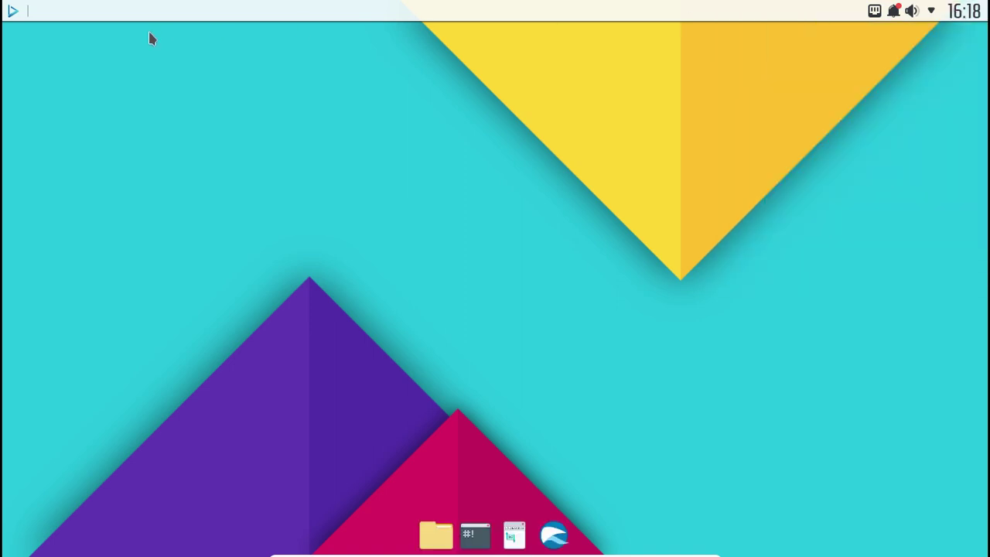
Browse the full list of installed applications, look inside the Android Apps folder, and launch Latte.
{"action": "left_click", "coordinate": [13, 15]}
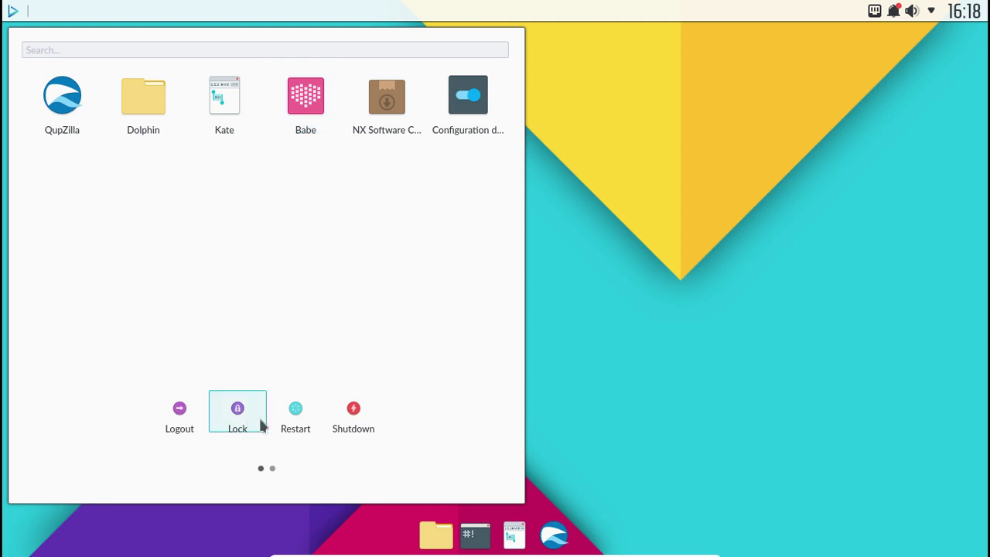
{"action": "left_click", "coordinate": [276, 469]}
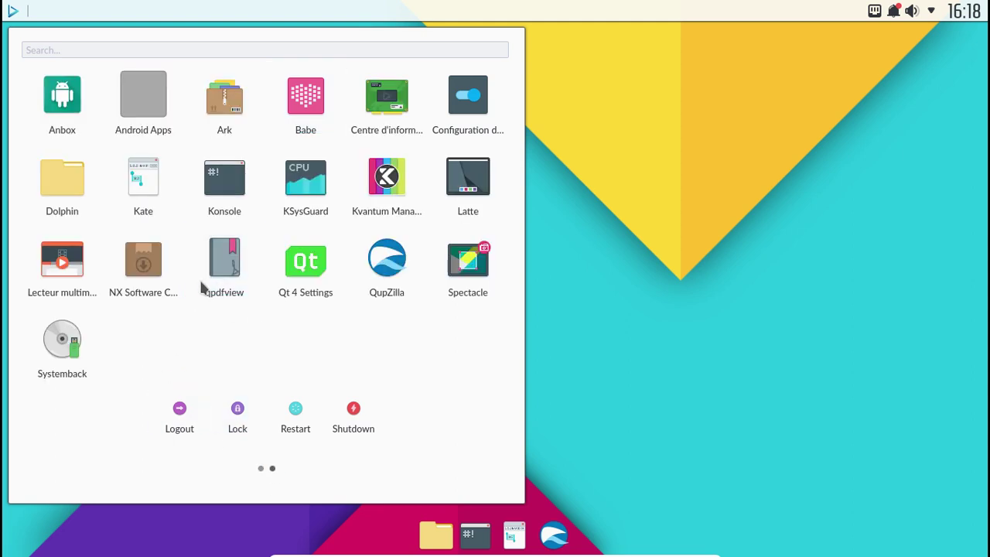
{"action": "left_click", "coordinate": [127, 112]}
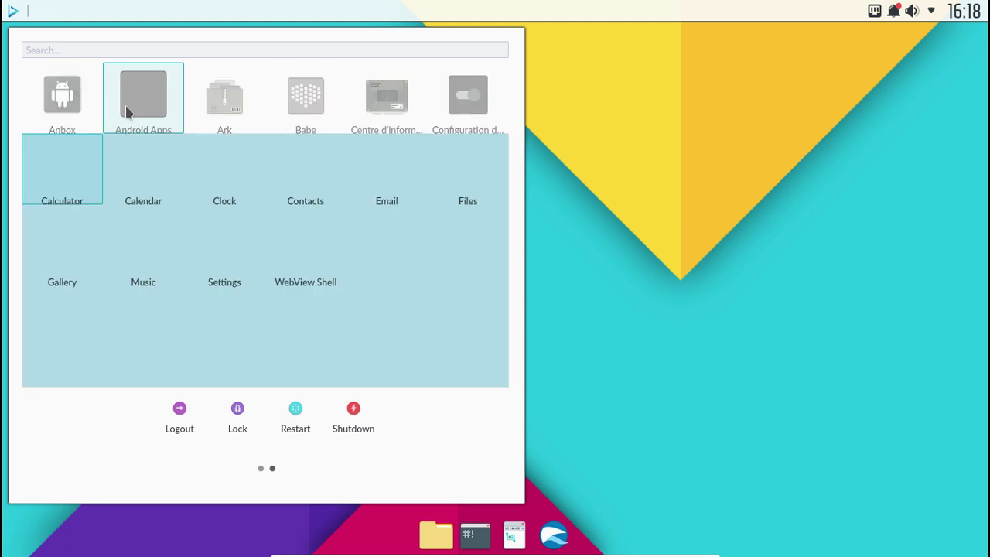
{"action": "left_click", "coordinate": [128, 112]}
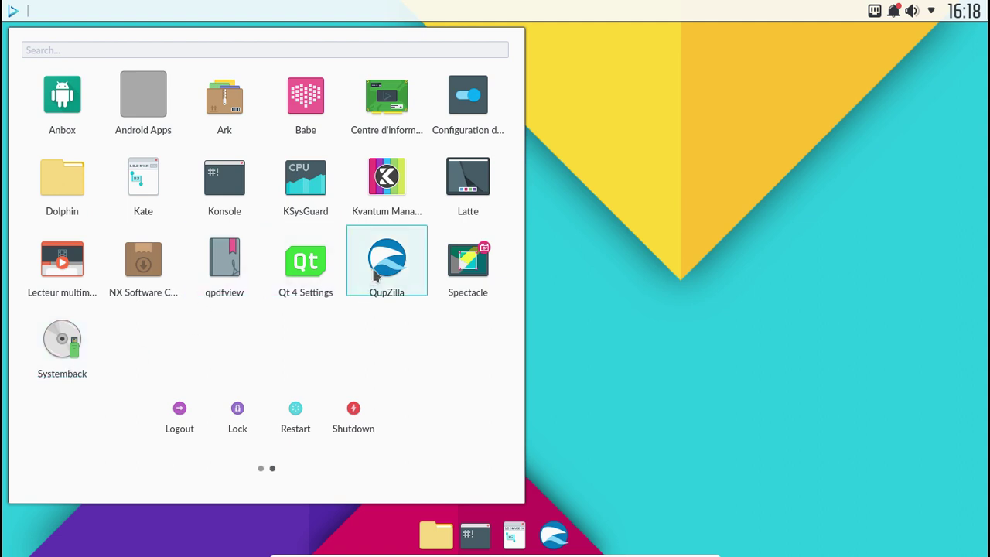
{"action": "left_click", "coordinate": [480, 196]}
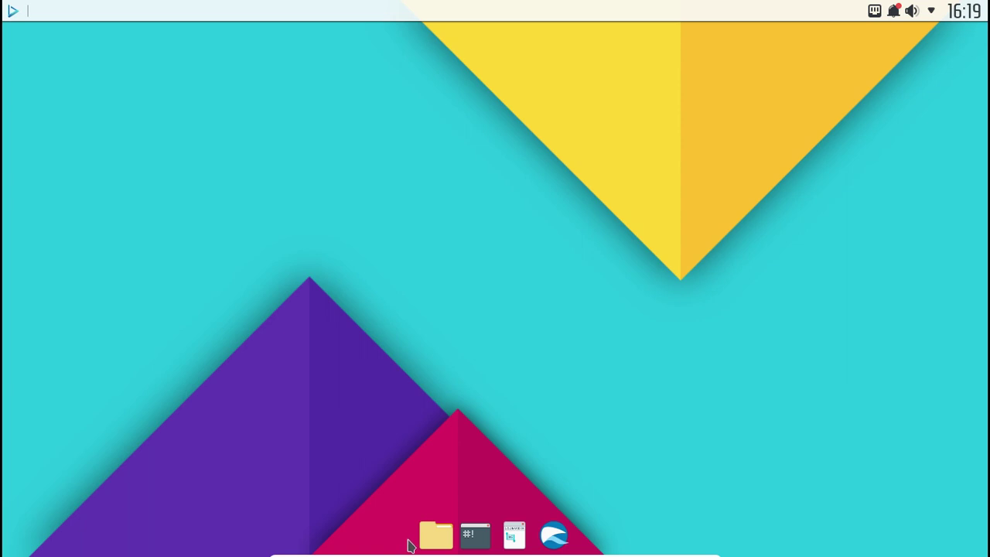
Launch Kvantum Manager from the full application list, view its theme options, and close it.
{"action": "left_click", "coordinate": [12, 14]}
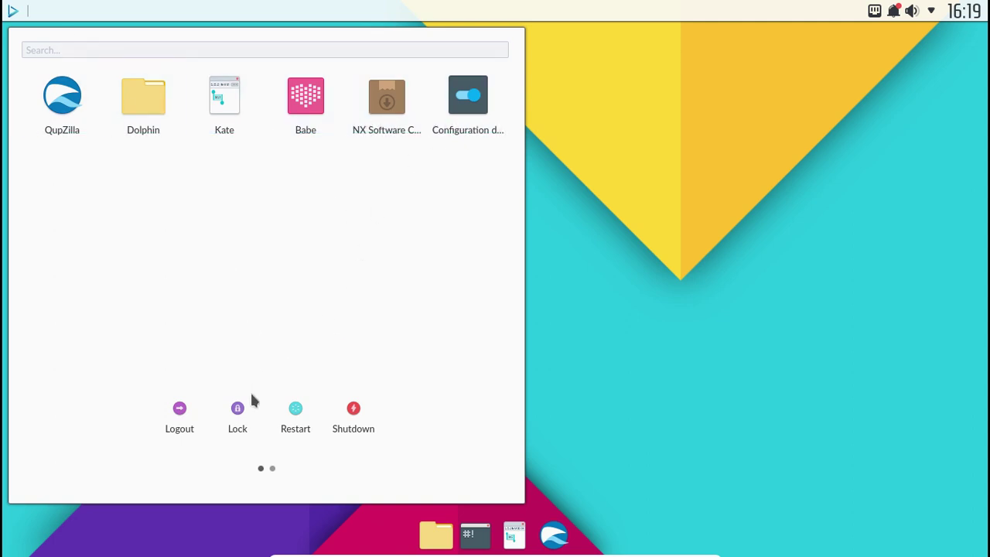
{"action": "left_click", "coordinate": [271, 469]}
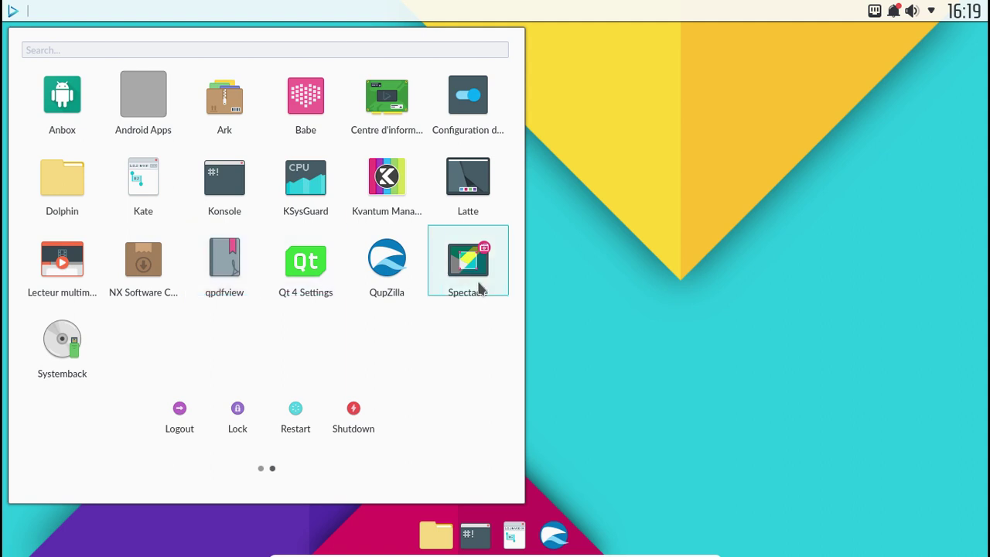
{"action": "left_click", "coordinate": [390, 218]}
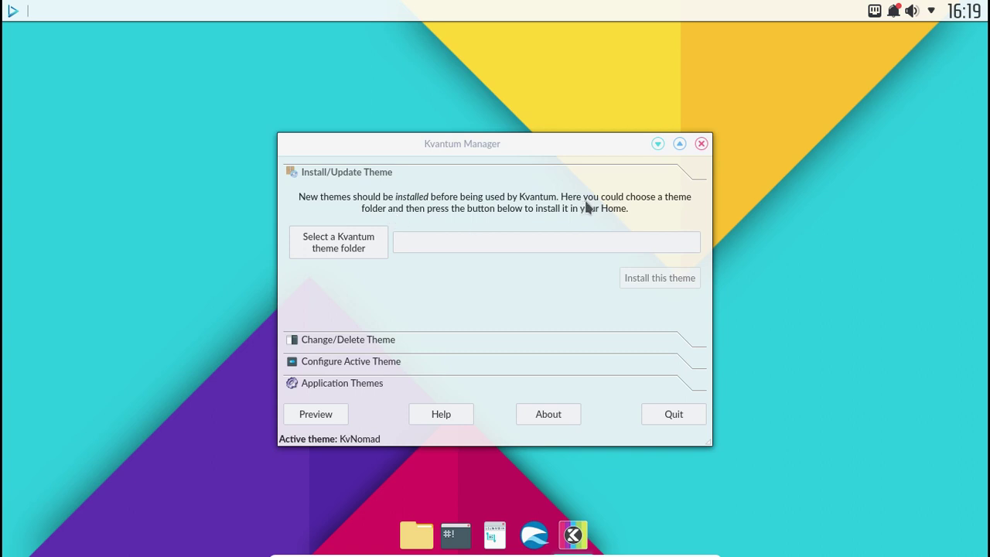
{"action": "left_click", "coordinate": [701, 145]}
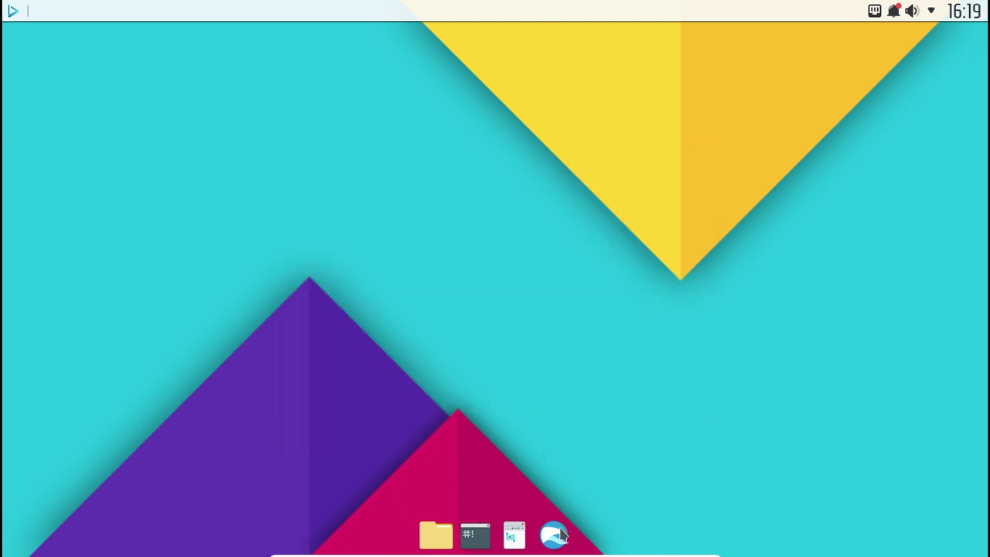
Open the Dolphin file manager and view the bug report, joining and support pages of its About KDE information, then close it.
{"action": "left_click", "coordinate": [435, 533]}
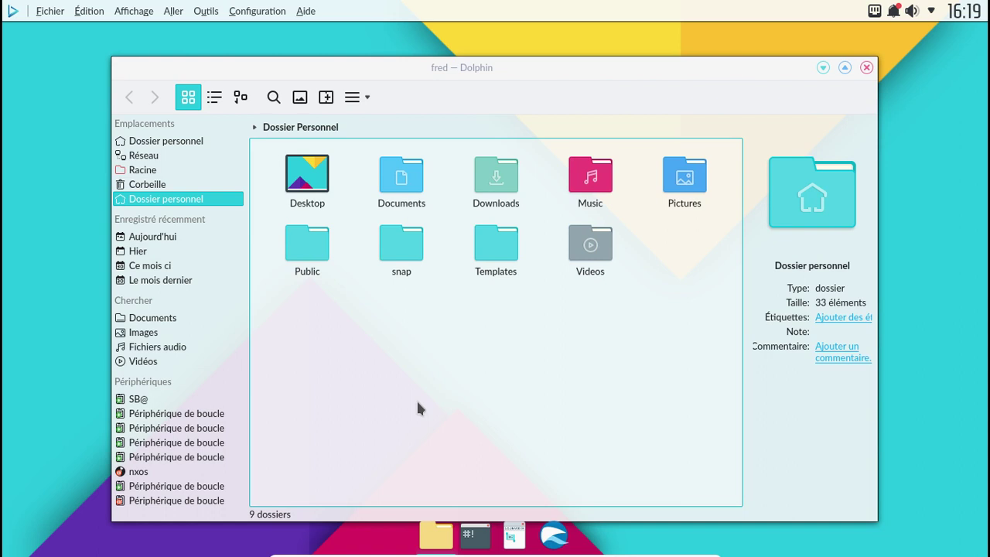
{"action": "left_click", "coordinate": [358, 98]}
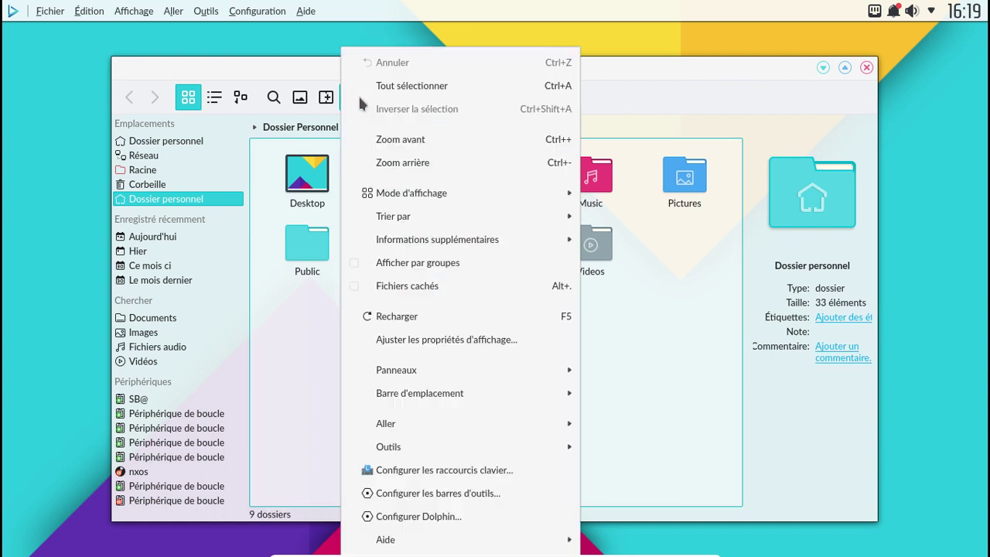
{"action": "mouse_move", "coordinate": [456, 540]}
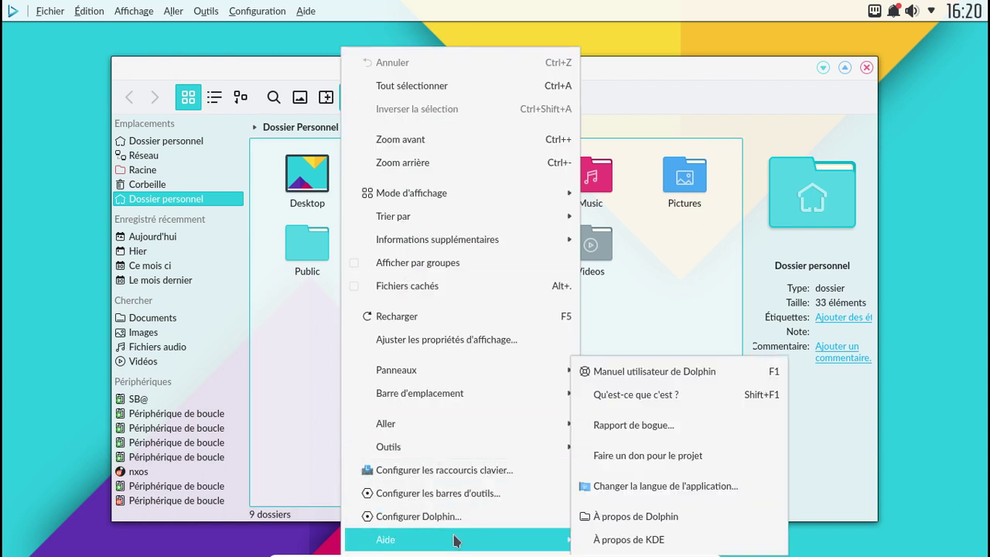
{"action": "left_click", "coordinate": [652, 540]}
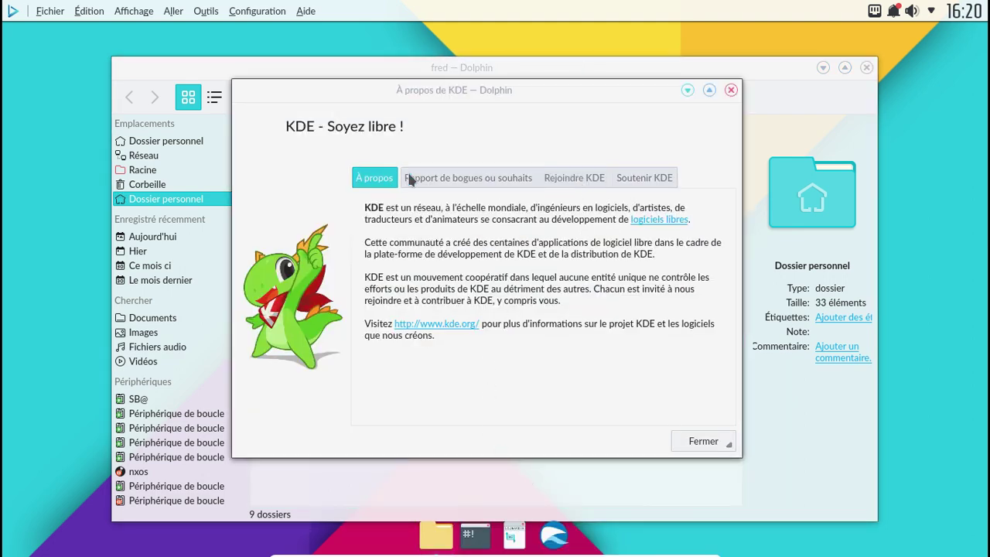
{"action": "left_click", "coordinate": [435, 177]}
{"action": "left_click", "coordinate": [582, 177]}
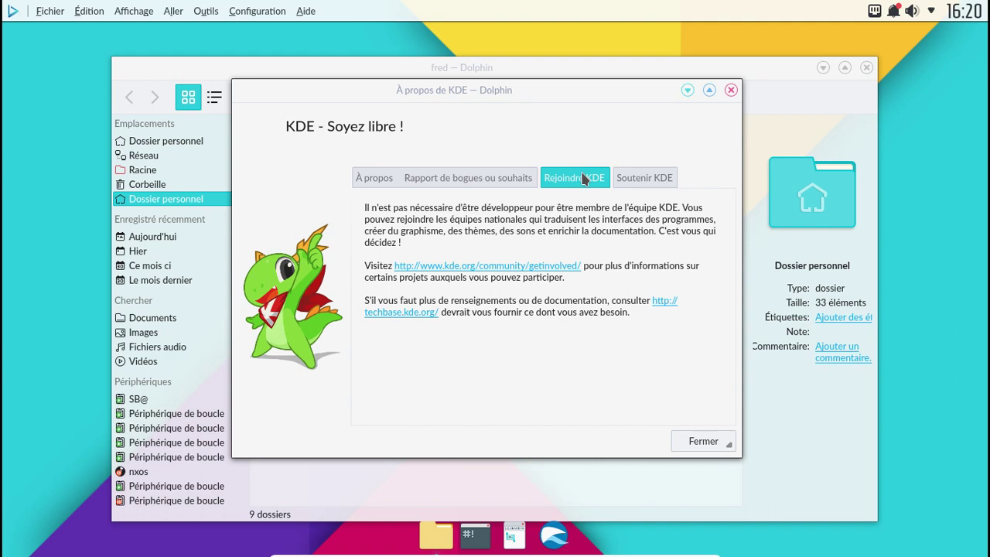
{"action": "left_click", "coordinate": [640, 178]}
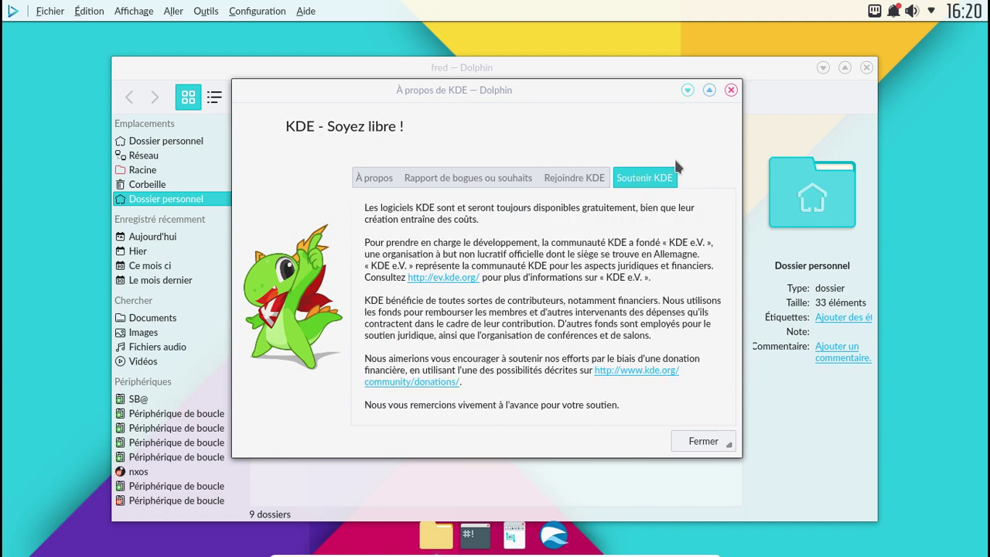
{"action": "left_click", "coordinate": [730, 91]}
View Dolphin's About information to check its version, and close it.
{"action": "left_click", "coordinate": [354, 96]}
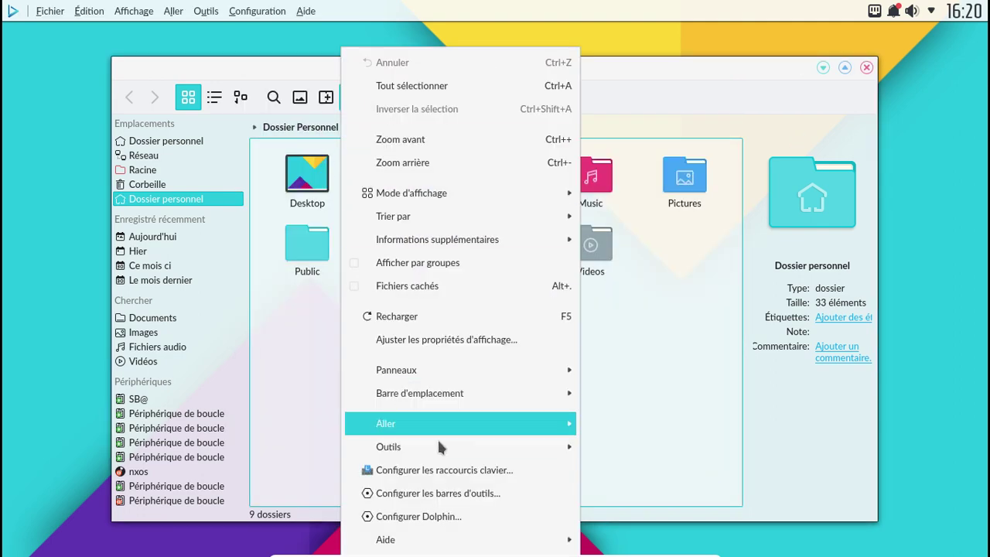
{"action": "mouse_move", "coordinate": [457, 536]}
{"action": "left_click", "coordinate": [606, 517]}
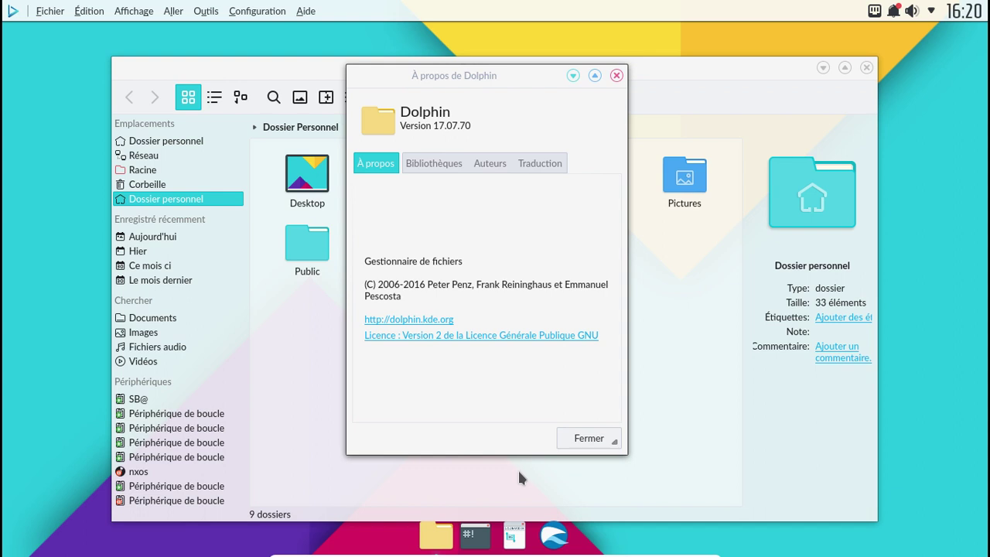
{"action": "left_click", "coordinate": [589, 438]}
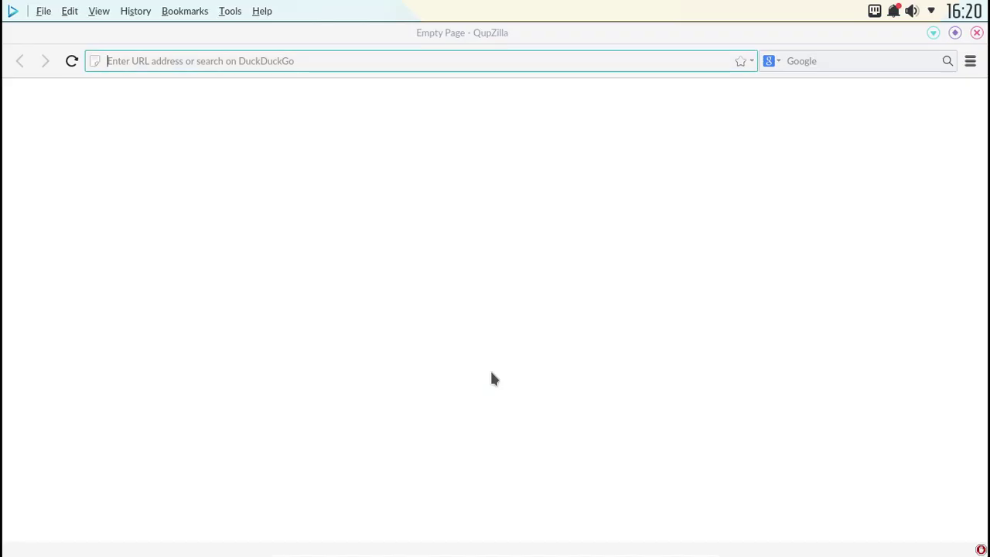
Search Google for "kde applications roadmap" in the QupZilla browser, using the suggested query.
{"action": "left_click", "coordinate": [801, 60]}
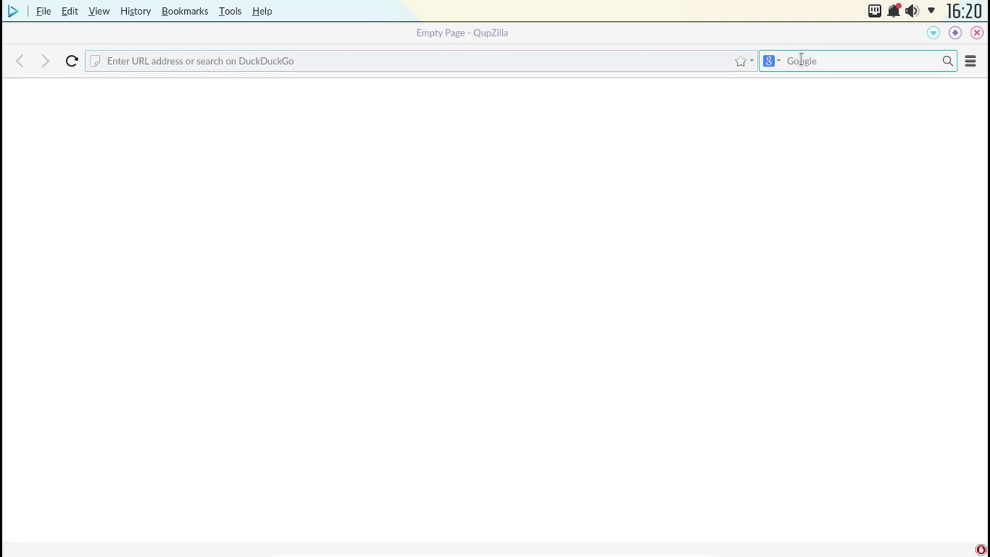
{"action": "type", "text": "kde applications"}
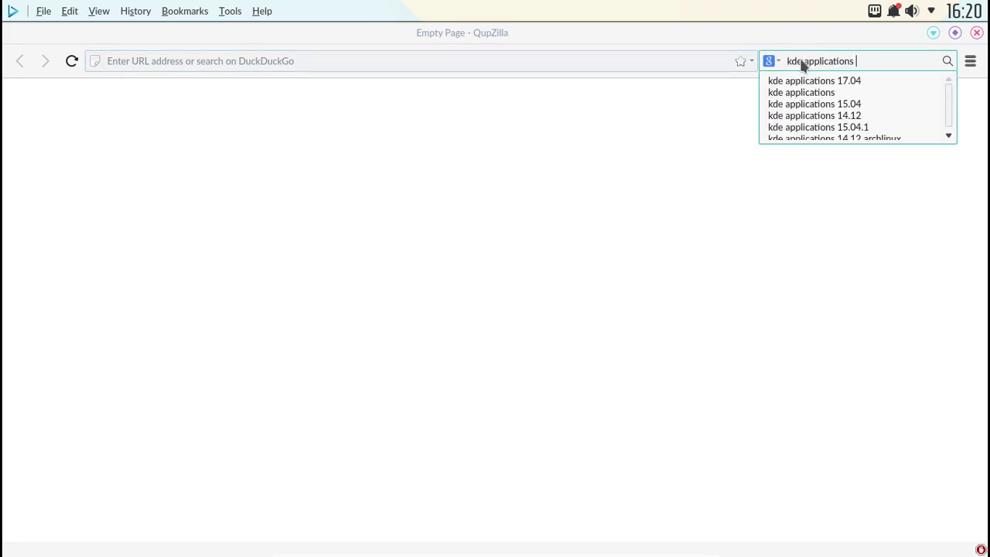
{"action": "type", "text": " r"}
{"action": "key", "text": "Down"}
{"action": "key", "text": "Down"}
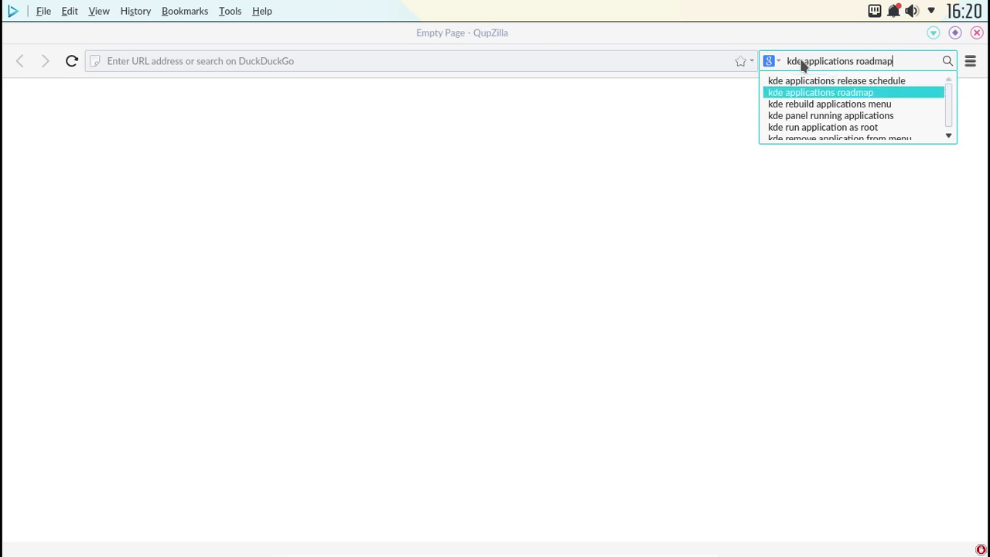
{"action": "key", "text": "Return"}
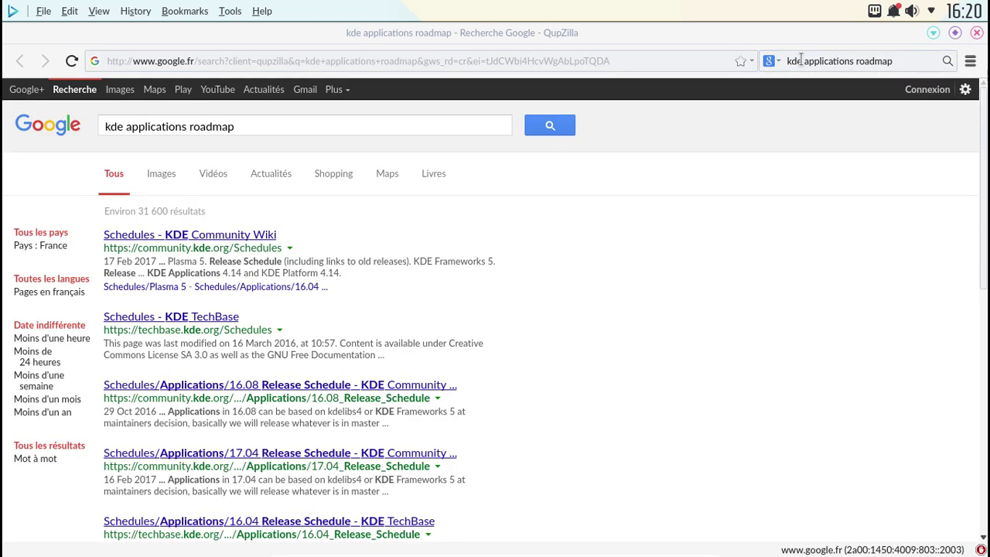
Open the "Schedules - KDE Community Wiki" result and examine the current and previous KDE Applications releases.
{"action": "left_click", "coordinate": [195, 237]}
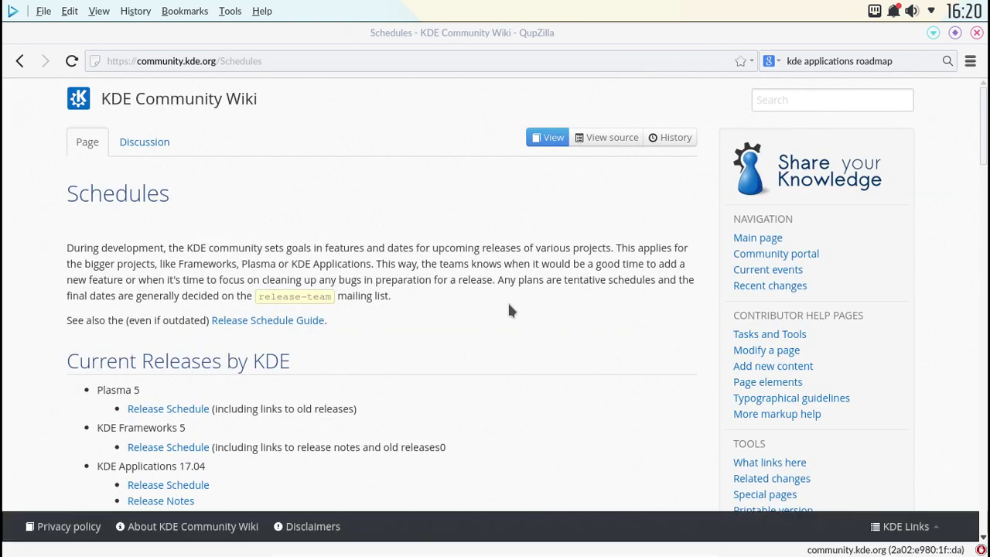
{"action": "scroll", "coordinate": [509, 310], "scroll_direction": "down", "scroll_amount": 4}
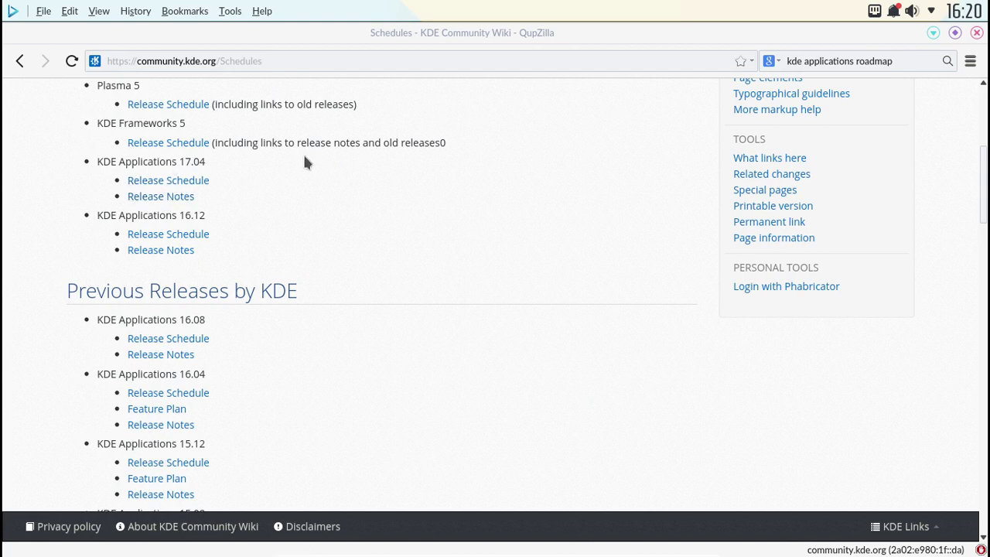
{"action": "scroll", "coordinate": [304, 162], "scroll_direction": "down", "scroll_amount": 1}
{"action": "scroll", "coordinate": [304, 161], "scroll_direction": "up", "scroll_amount": 2}
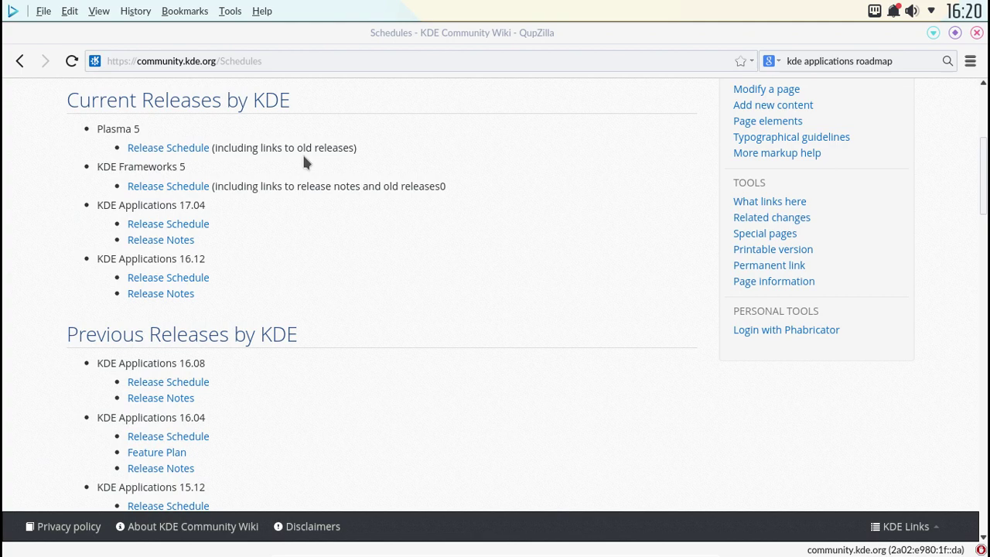
{"action": "scroll", "coordinate": [303, 159], "scroll_direction": "down", "scroll_amount": 1}
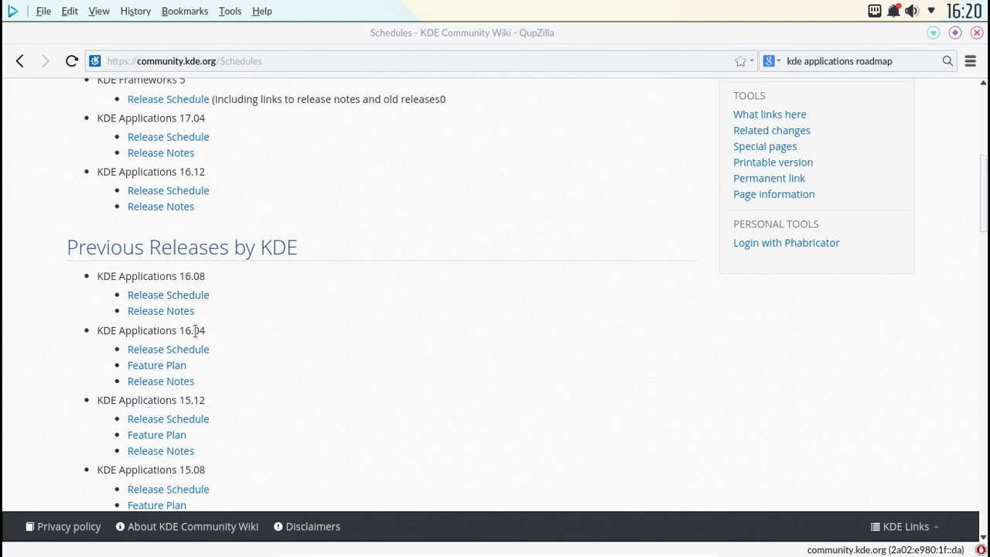
{"action": "scroll", "coordinate": [282, 327], "scroll_direction": "up", "scroll_amount": 1}
{"action": "scroll", "coordinate": [283, 325], "scroll_direction": "up", "scroll_amount": 1}
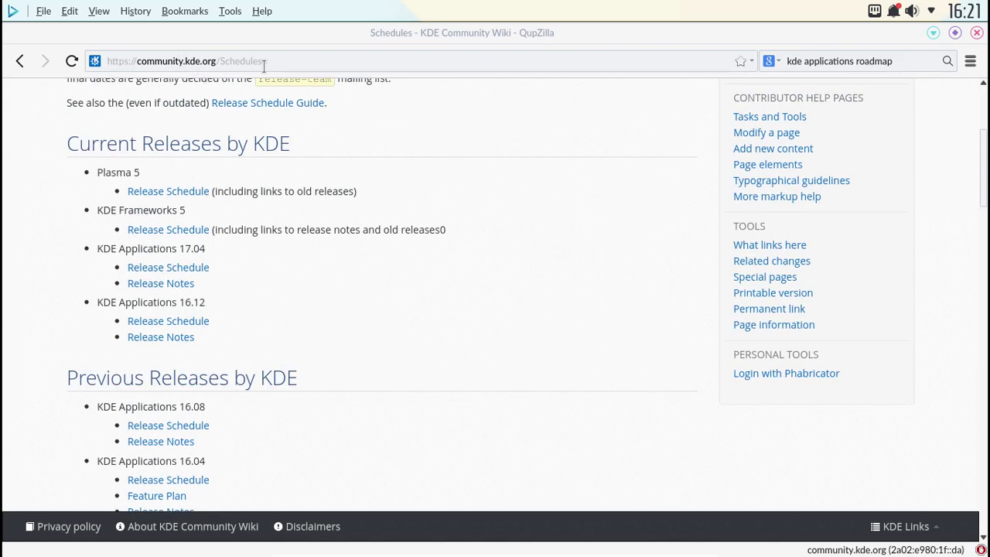
Search Google for "nitrux os" in a new browser tab, using the suggested query.
{"action": "key", "text": "ctrl+t"}
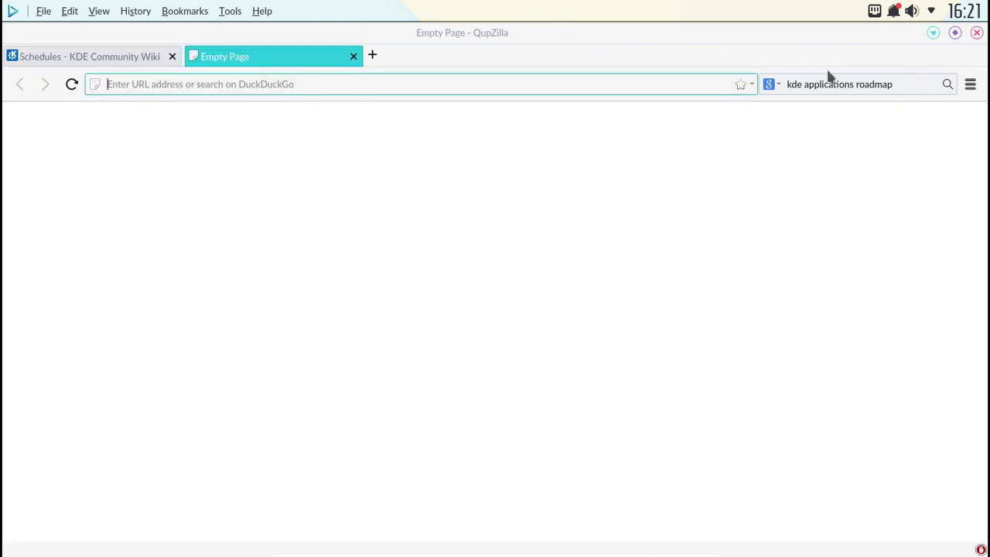
{"action": "left_click", "coordinate": [878, 83]}
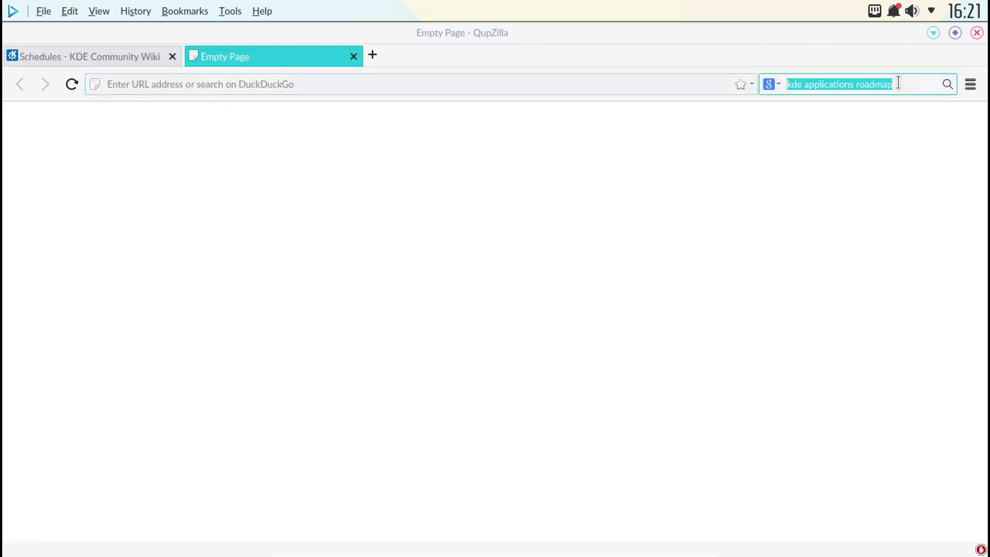
{"action": "type", "text": "nitrux"}
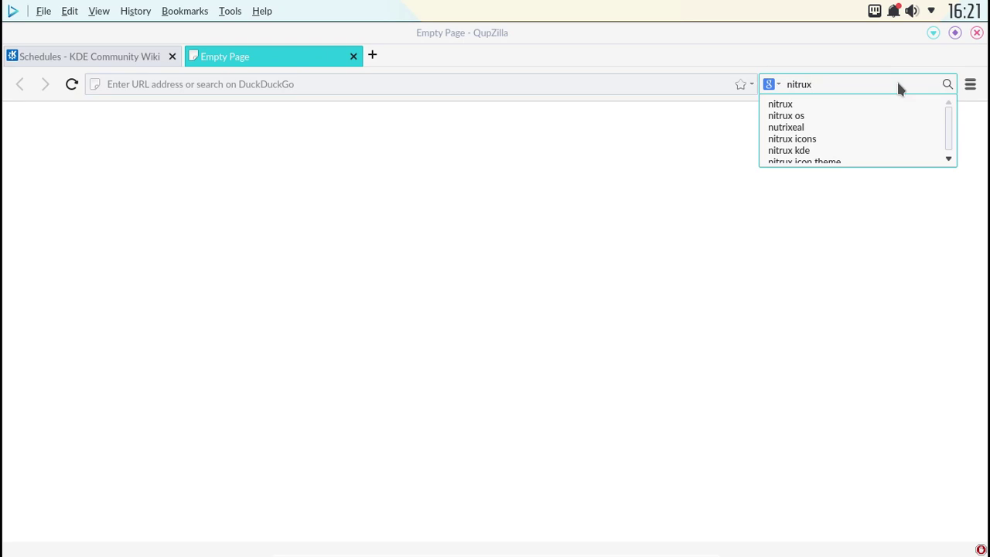
{"action": "key", "text": "Down"}
{"action": "key", "text": "Down"}
{"action": "key", "text": "Return"}
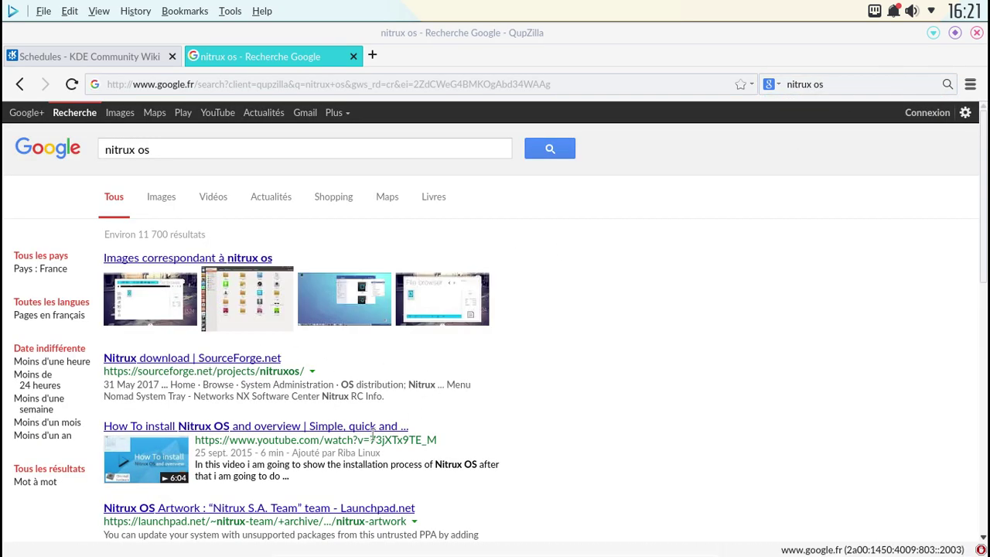
Look through the search results, open the "Nitrux download | SourceForge.net" result and continue past its French privacy notice.
{"action": "scroll", "coordinate": [499, 403], "scroll_direction": "down", "scroll_amount": 5}
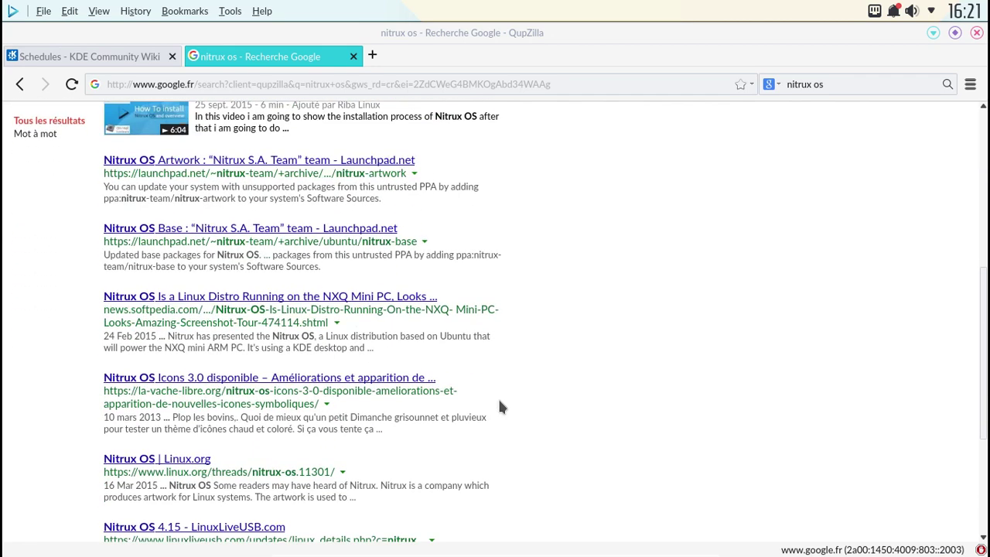
{"action": "scroll", "coordinate": [499, 406], "scroll_direction": "up", "scroll_amount": 5}
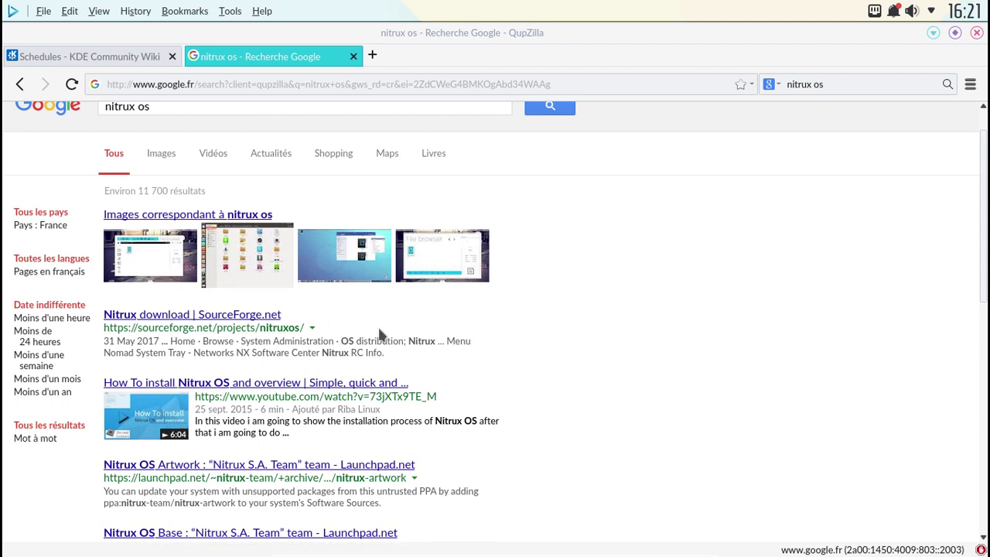
{"action": "left_click", "coordinate": [276, 315]}
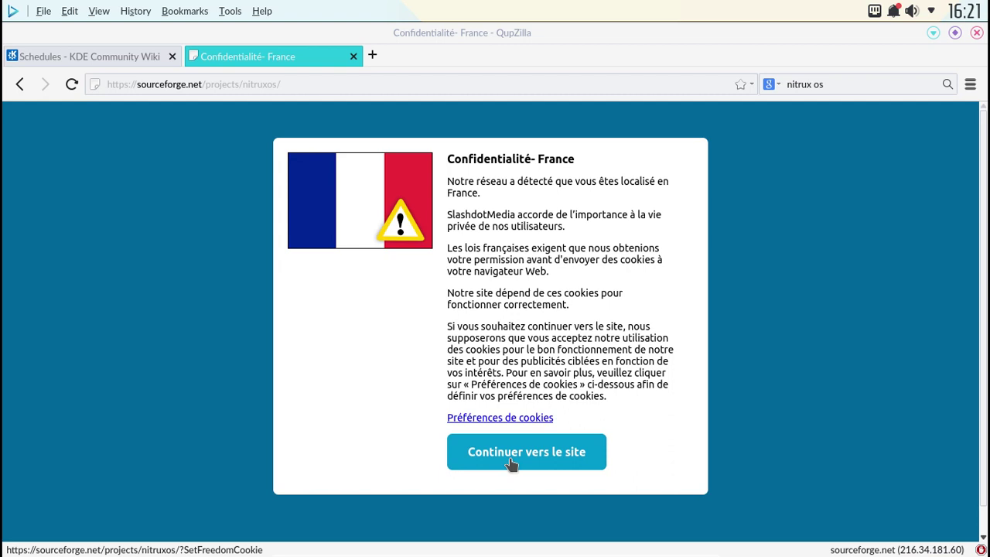
{"action": "left_click", "coordinate": [513, 463]}
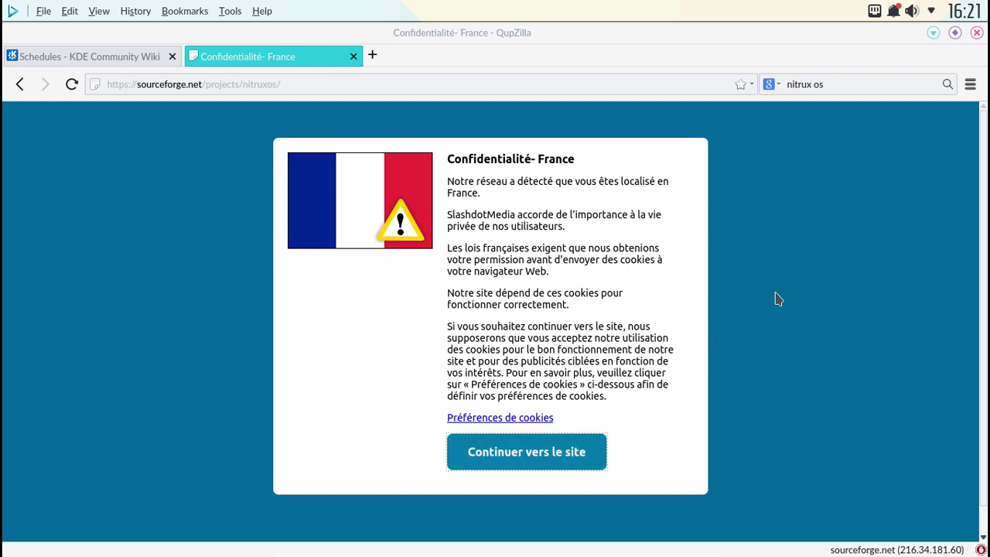
{"action": "left_click", "coordinate": [570, 451]}
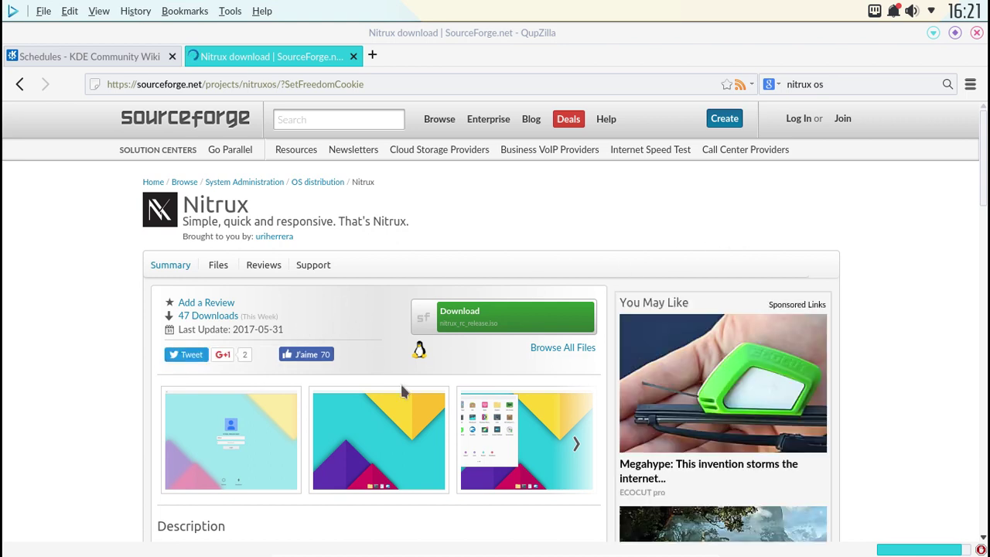
Open the Nitrux Web Site link from the SourceForge project description and close the SourceForge tab.
{"action": "scroll", "coordinate": [400, 381], "scroll_direction": "down", "scroll_amount": 2}
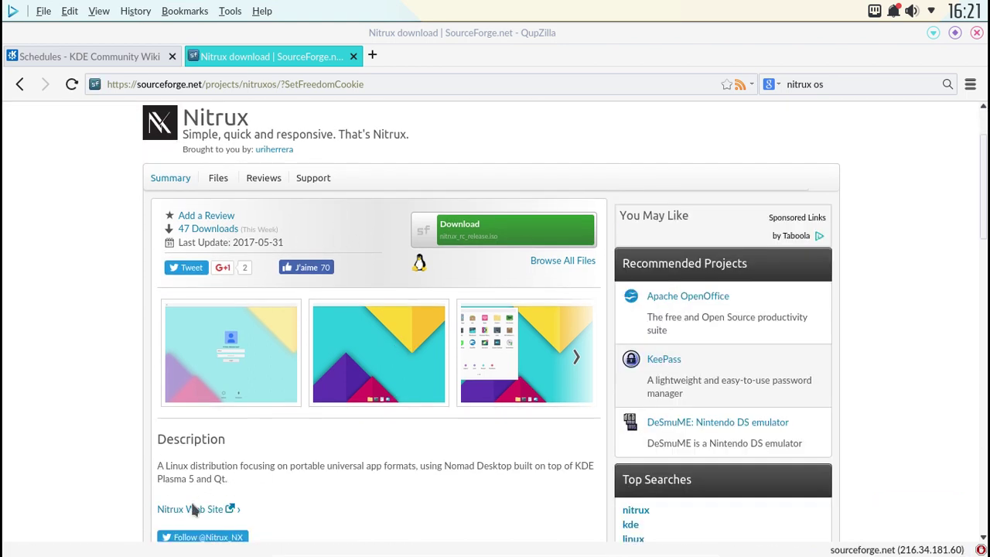
{"action": "left_click", "coordinate": [193, 509]}
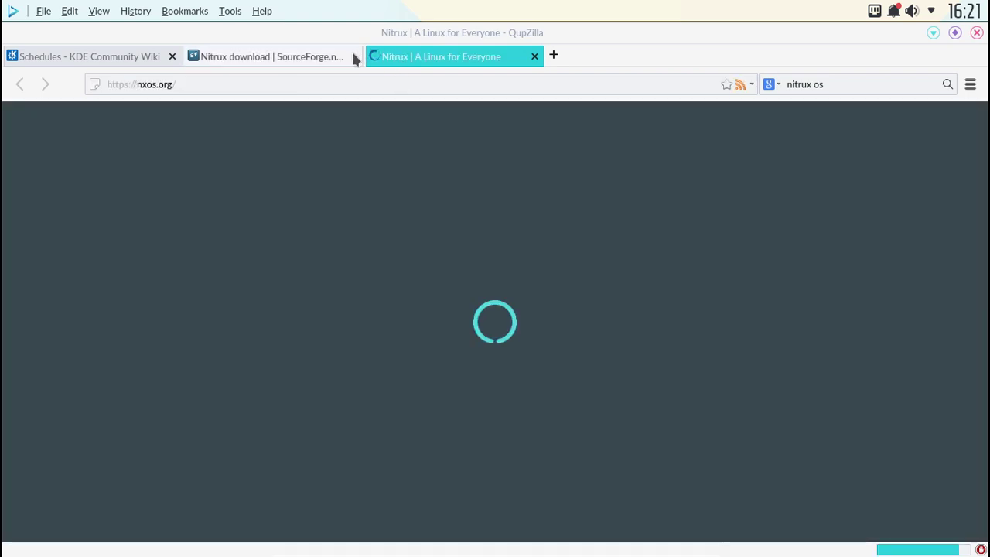
{"action": "left_click", "coordinate": [352, 57]}
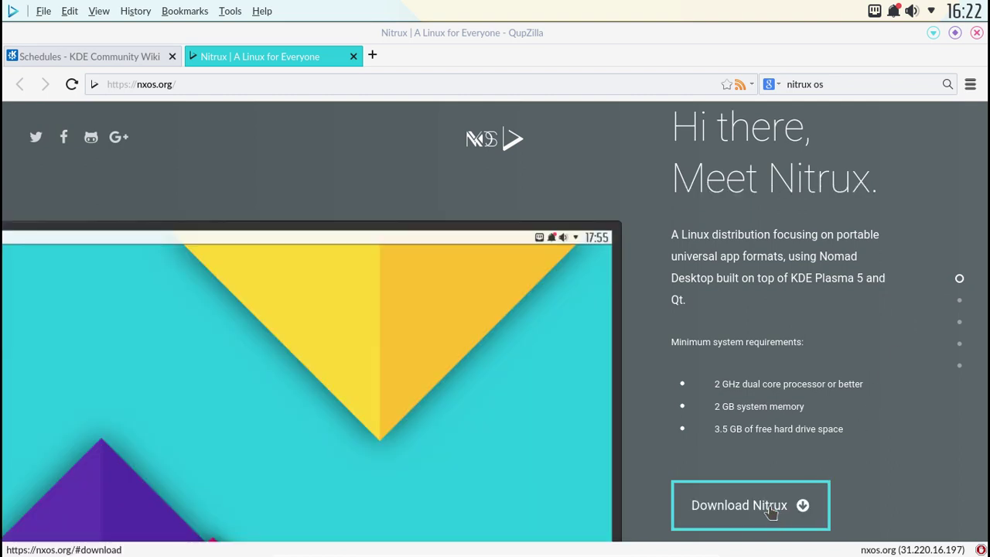
{"action": "left_click", "coordinate": [772, 512]}
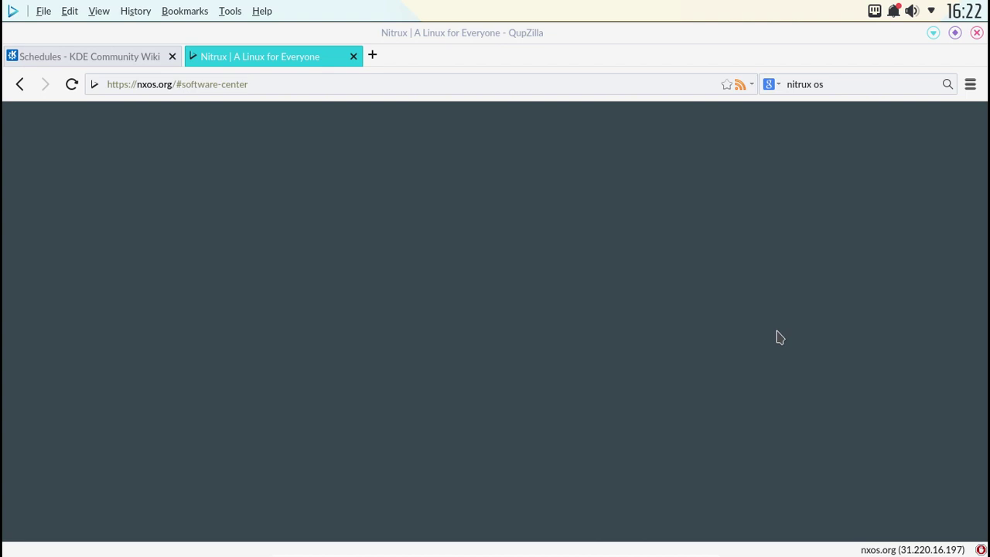
{"action": "left_click", "coordinate": [260, 87]}
{"action": "left_click", "coordinate": [260, 87]}
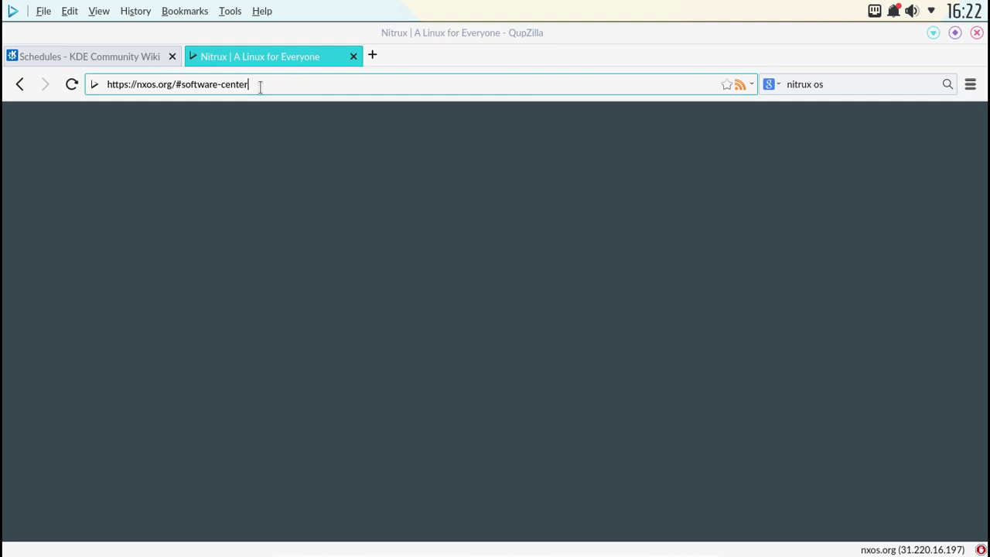
{"action": "key", "text": "shift+Left"}
{"action": "key", "text": "shift+Left"}
{"action": "key", "text": "shift+Left"}
{"action": "key", "text": "shift+Left"}
{"action": "key", "text": "shift+Left"}
{"action": "key", "text": "shift+Left"}
{"action": "key", "text": "shift+Left"}
{"action": "key", "text": "shift+Left"}
{"action": "key", "text": "shift+Left"}
{"action": "key", "text": "shift+Left"}
{"action": "key", "text": "shift+Left"}
{"action": "key", "text": "shift+Left"}
{"action": "key", "text": "shift+Left"}
{"action": "key", "text": "shift+Left"}
{"action": "key", "text": "shift+Left"}
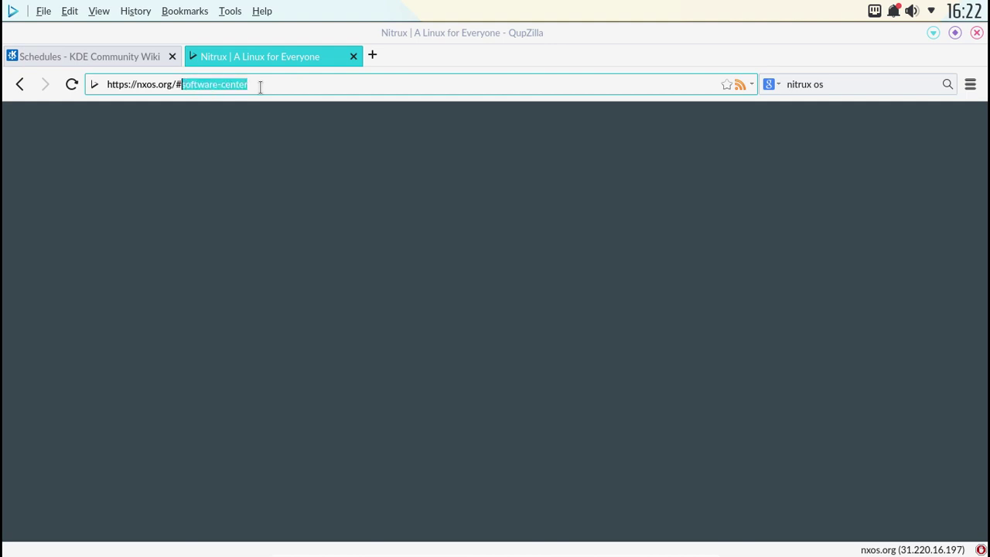
{"action": "key", "text": "shift+Left"}
{"action": "key", "text": "BackSpace"}
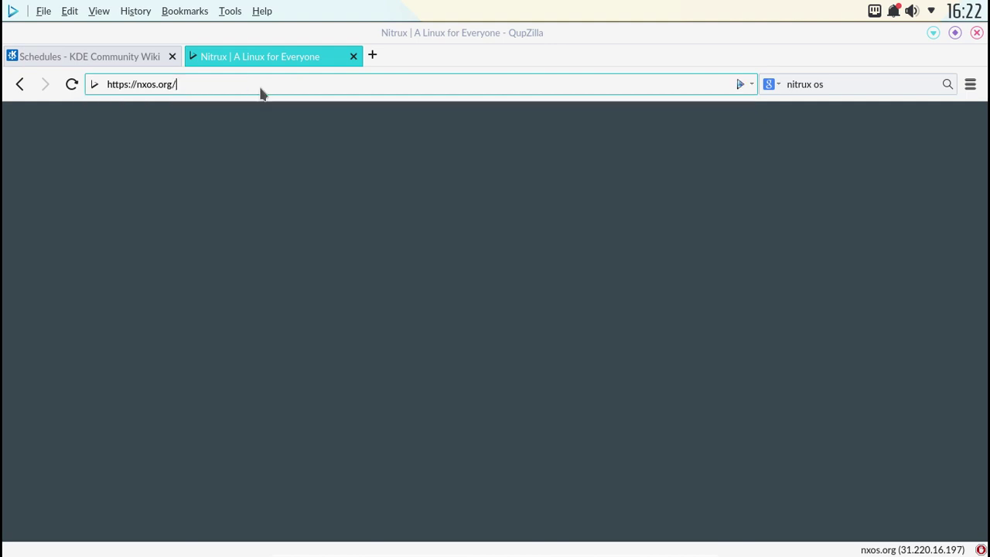
{"action": "key", "text": "Return"}
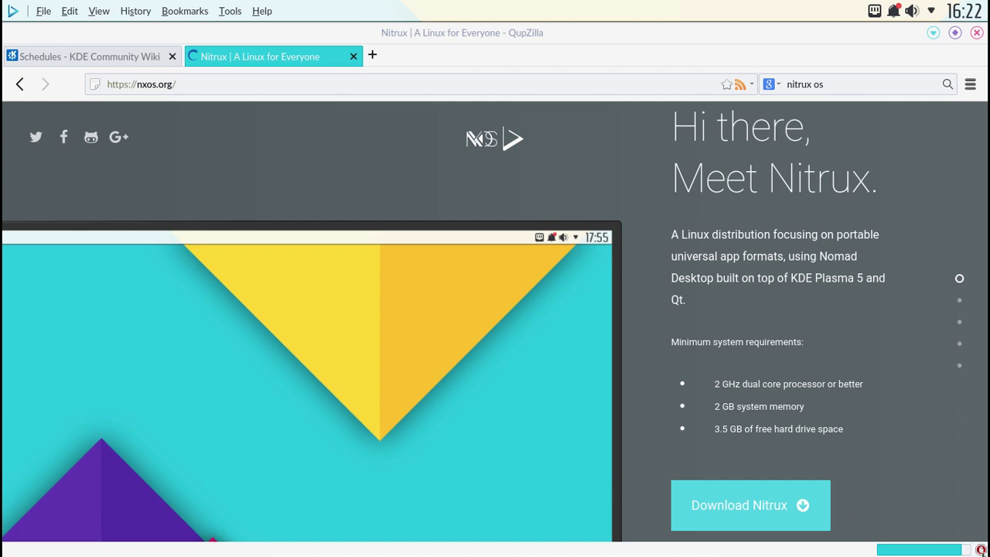
Try the Download Nitrux link again from the reloaded home page and return to the previous page.
{"action": "left_click", "coordinate": [794, 512]}
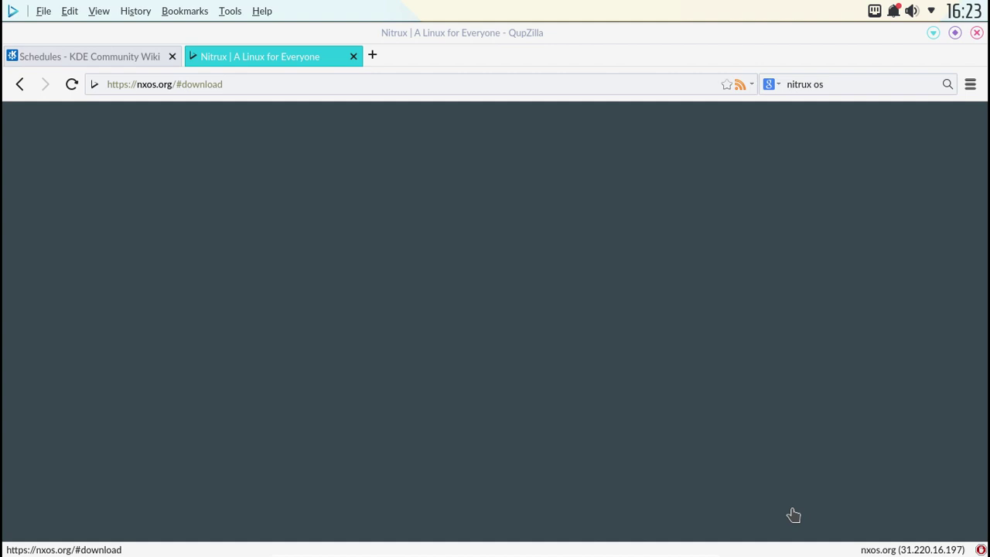
{"action": "left_click", "coordinate": [19, 85]}
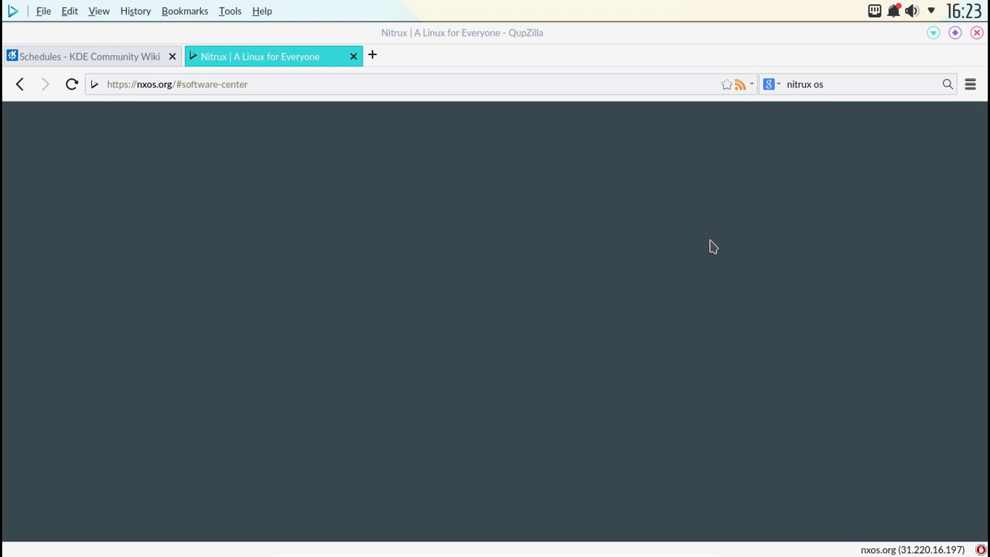
Close the QupZilla browser, confirming despite the open tabs, and close the Dolphin window.
{"action": "left_click", "coordinate": [977, 33]}
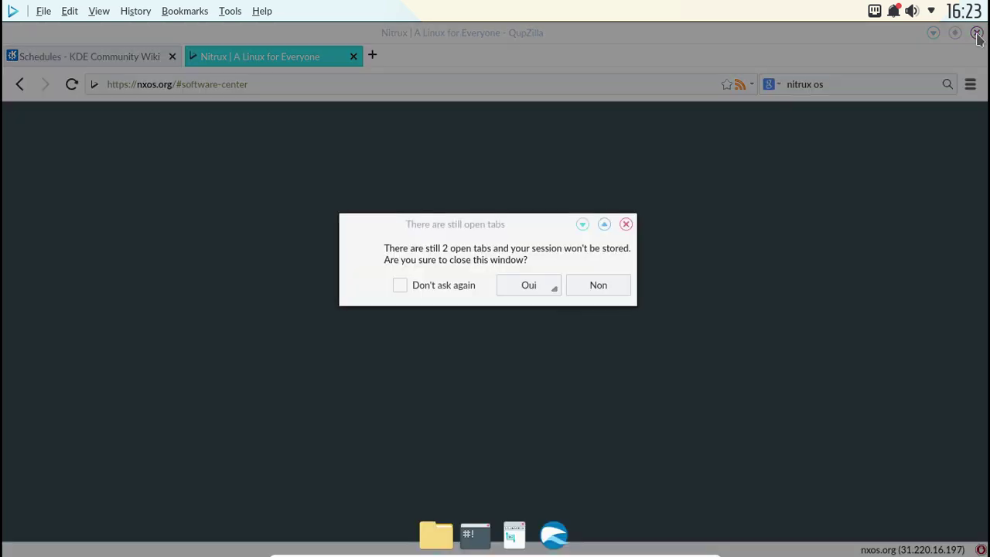
{"action": "left_click", "coordinate": [535, 293]}
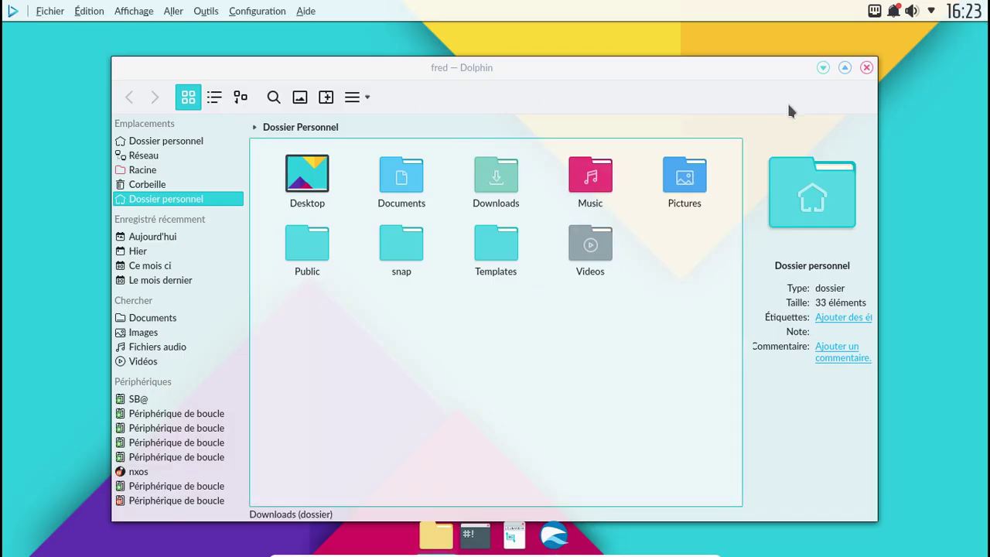
{"action": "left_click", "coordinate": [867, 68]}
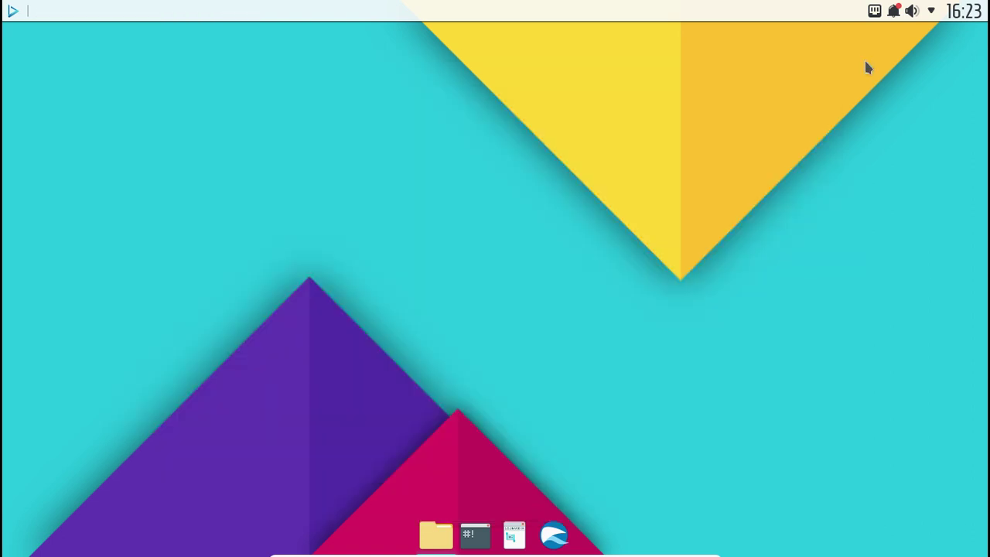
Launch the Babe music player from the application launcher and move its window fully into view on the desktop.
{"action": "left_click", "coordinate": [24, 13]}
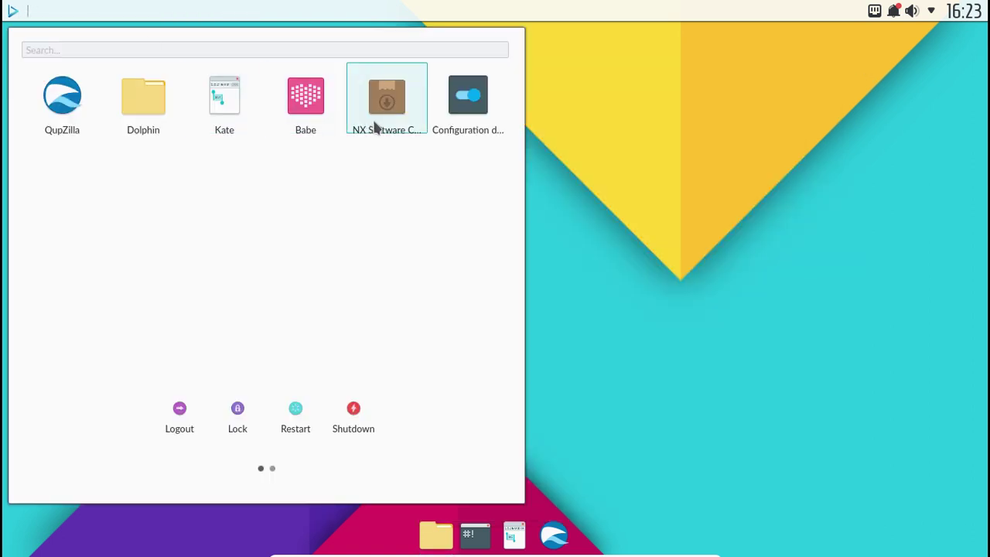
{"action": "left_click", "coordinate": [310, 120]}
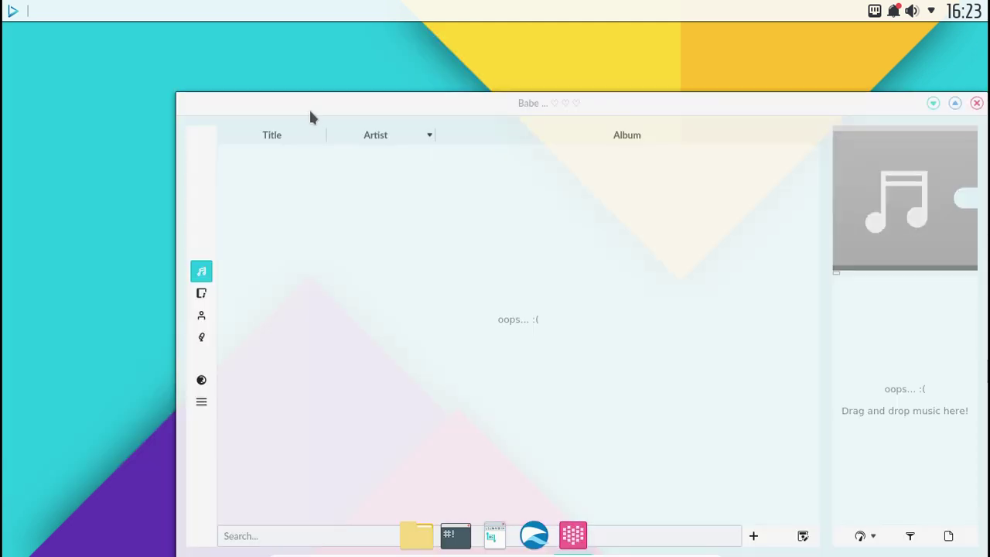
{"action": "left_click_drag", "start_coordinate": [311, 118], "coordinate": [203, 74]}
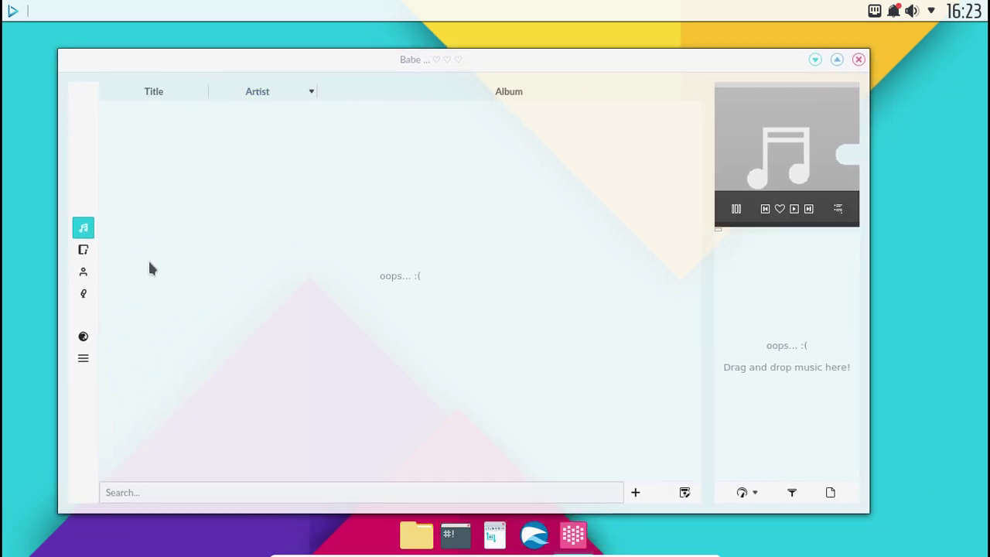
View Babe's settings page with its About Babe and About Qt information, and close the player.
{"action": "left_click", "coordinate": [78, 365]}
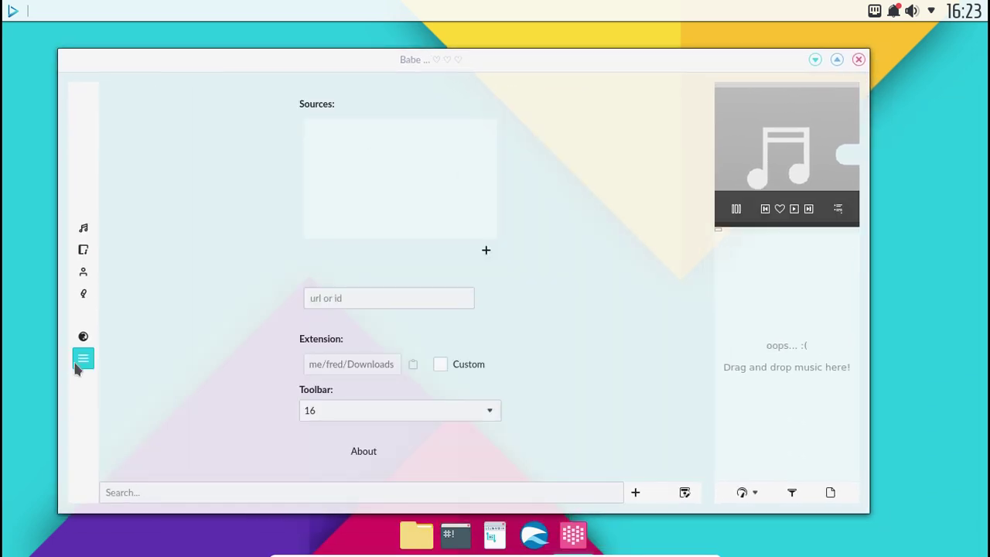
{"action": "left_click", "coordinate": [359, 458]}
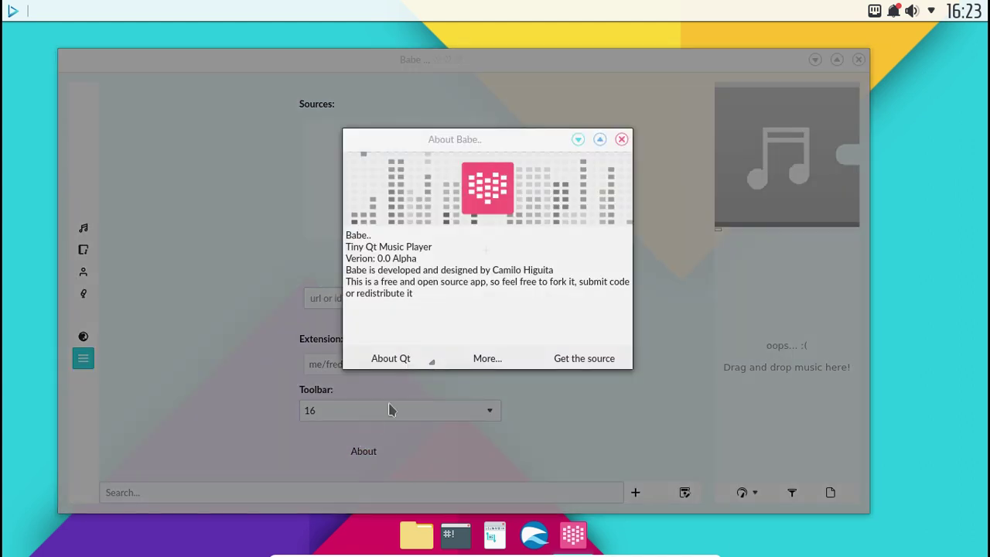
{"action": "left_click", "coordinate": [403, 364]}
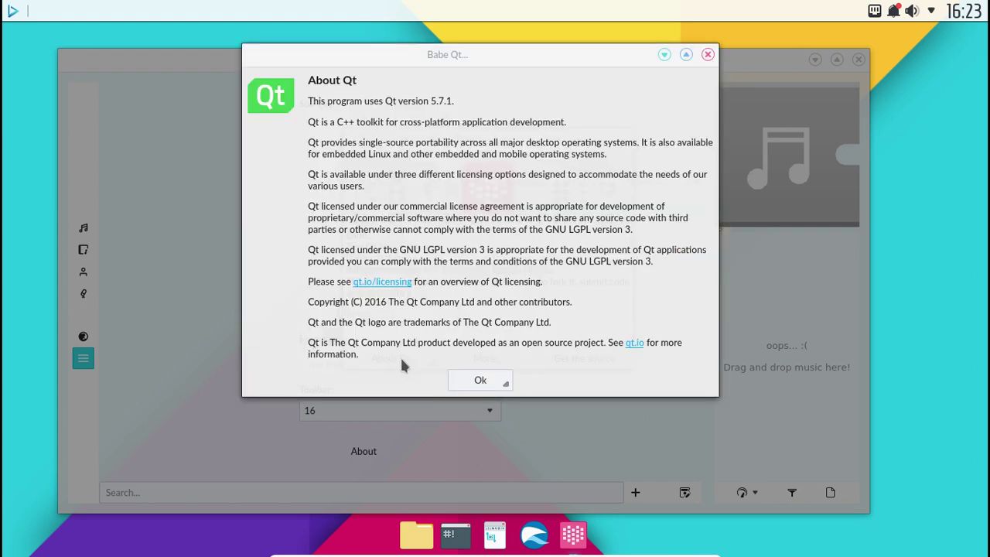
{"action": "left_click", "coordinate": [480, 380]}
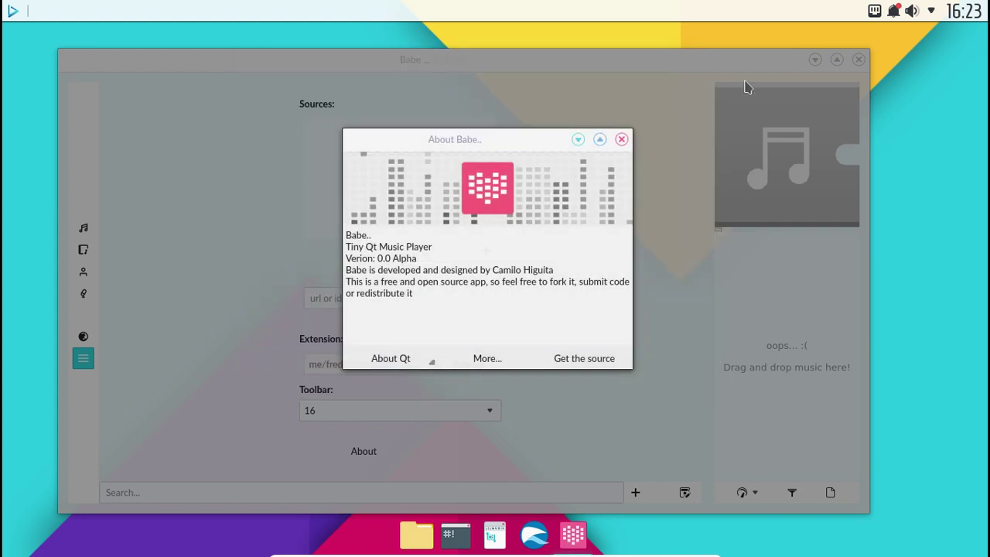
{"action": "left_click", "coordinate": [622, 139]}
{"action": "left_click", "coordinate": [859, 60]}
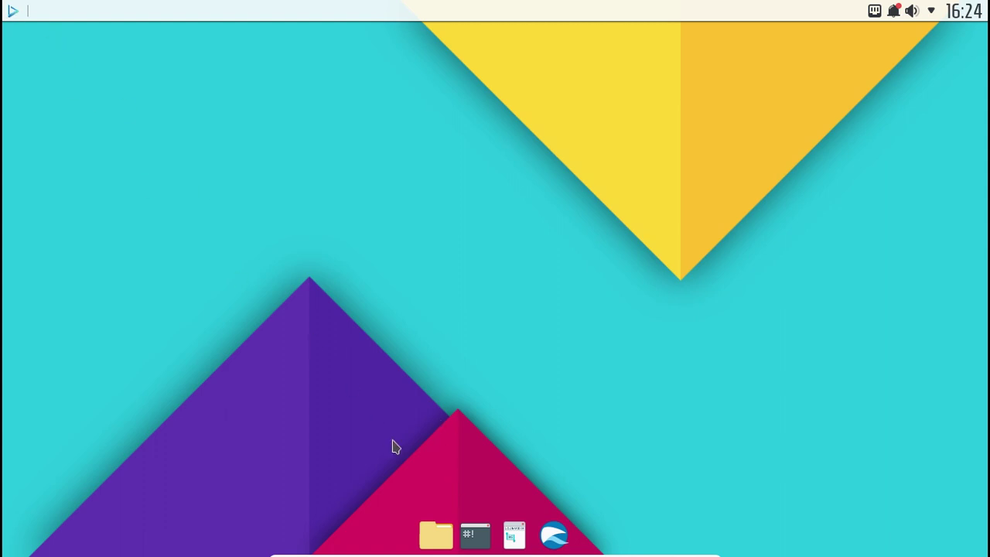
Launch NX Software Center and browse the store's "Actualités & magazines" and Communication categories.
{"action": "left_click", "coordinate": [12, 12]}
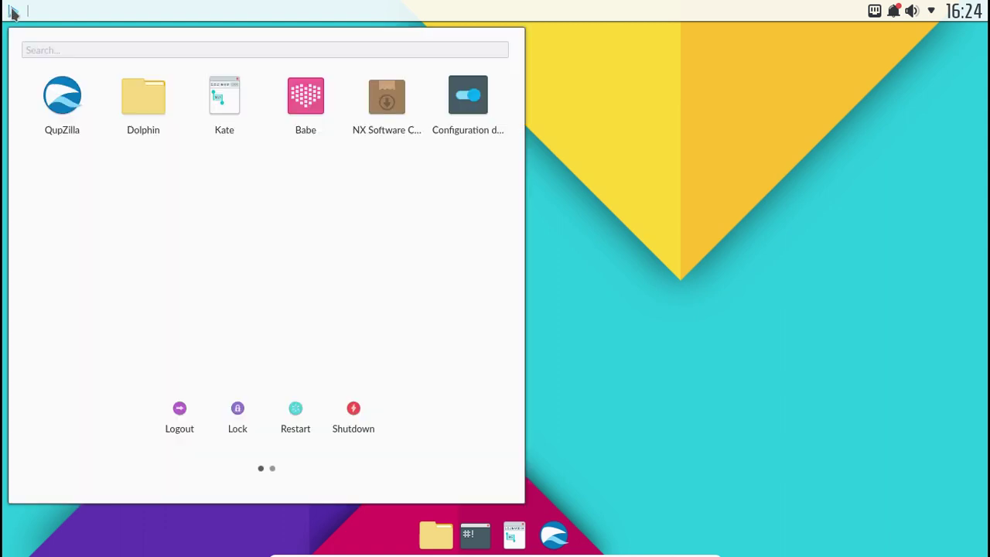
{"action": "left_click", "coordinate": [394, 113]}
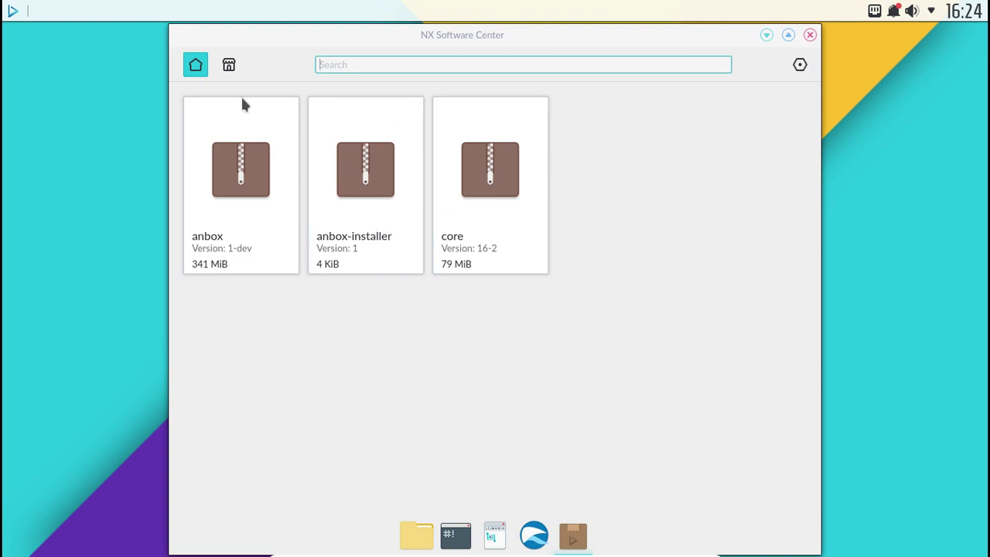
{"action": "left_click", "coordinate": [229, 66]}
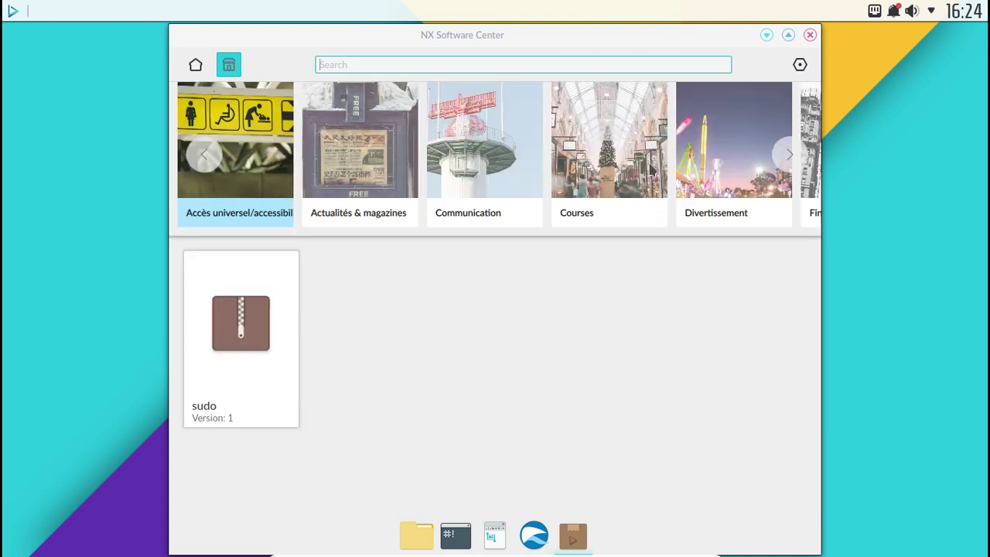
{"action": "left_click", "coordinate": [357, 179]}
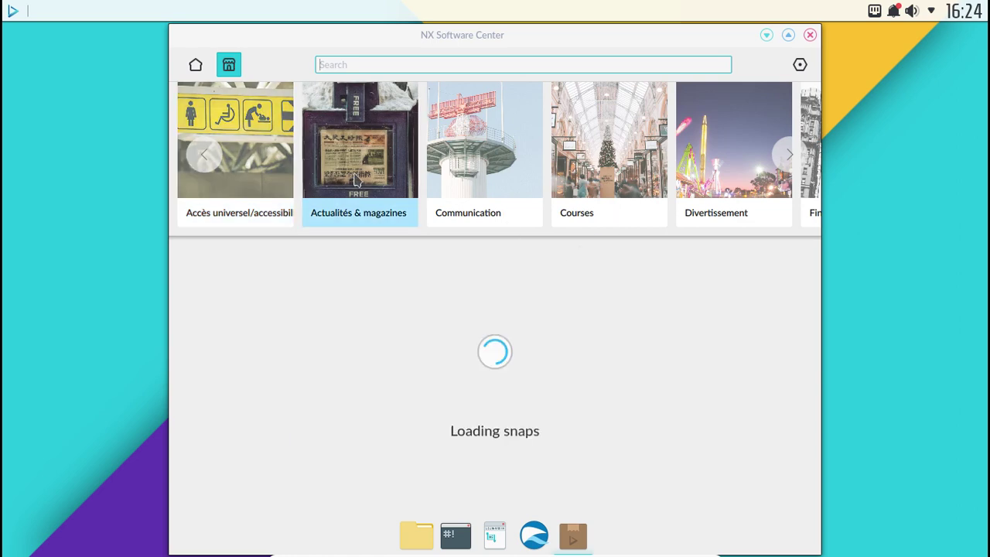
{"action": "left_click", "coordinate": [486, 171]}
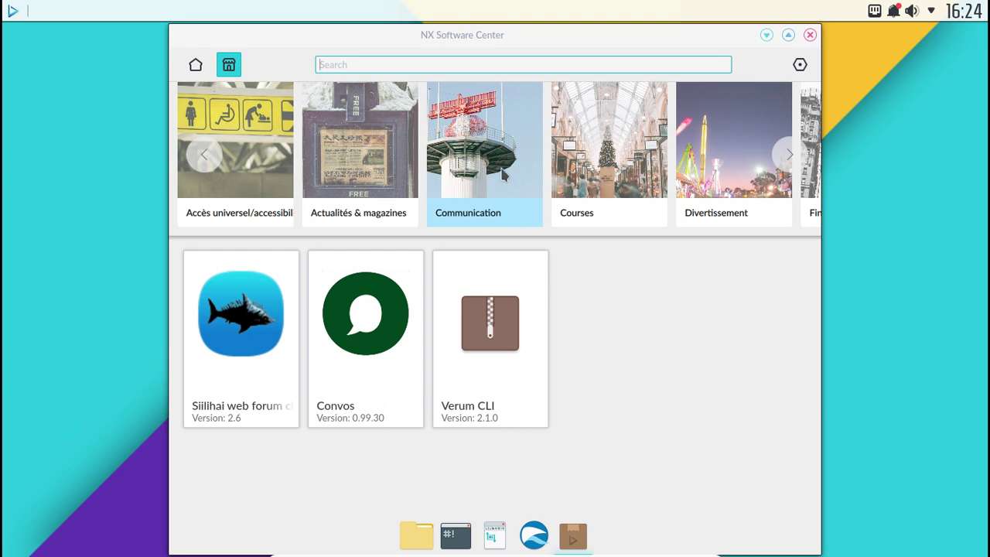
Browse the store's Courses and Divertissement categories.
{"action": "left_click", "coordinate": [577, 167]}
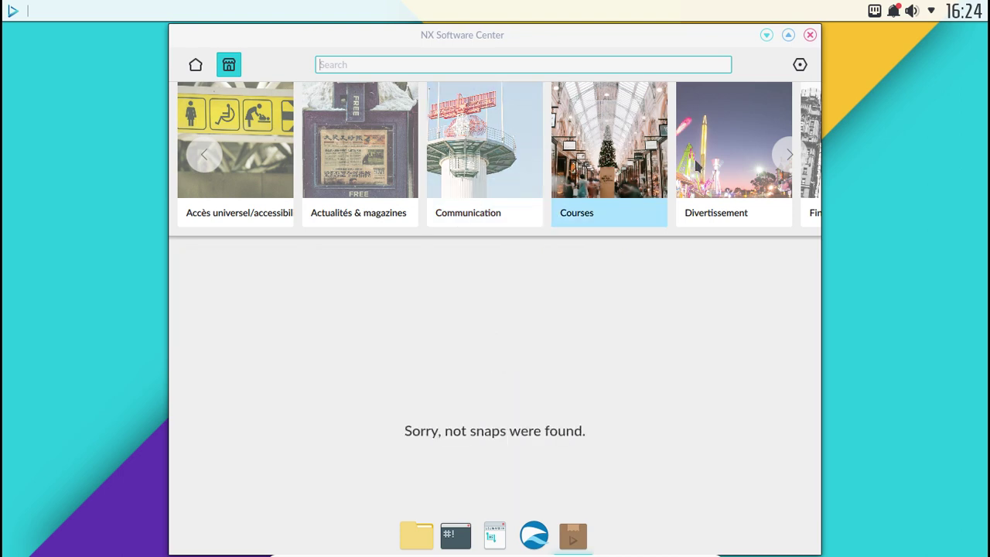
{"action": "left_click", "coordinate": [705, 162]}
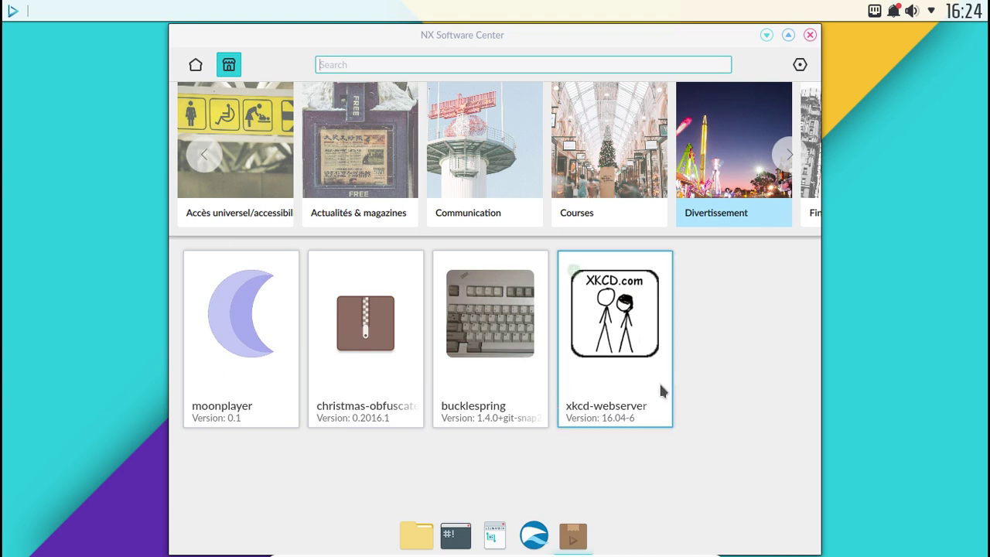
Open the Infographie category further along the category row and look through its full list of applications.
{"action": "left_click", "coordinate": [786, 155]}
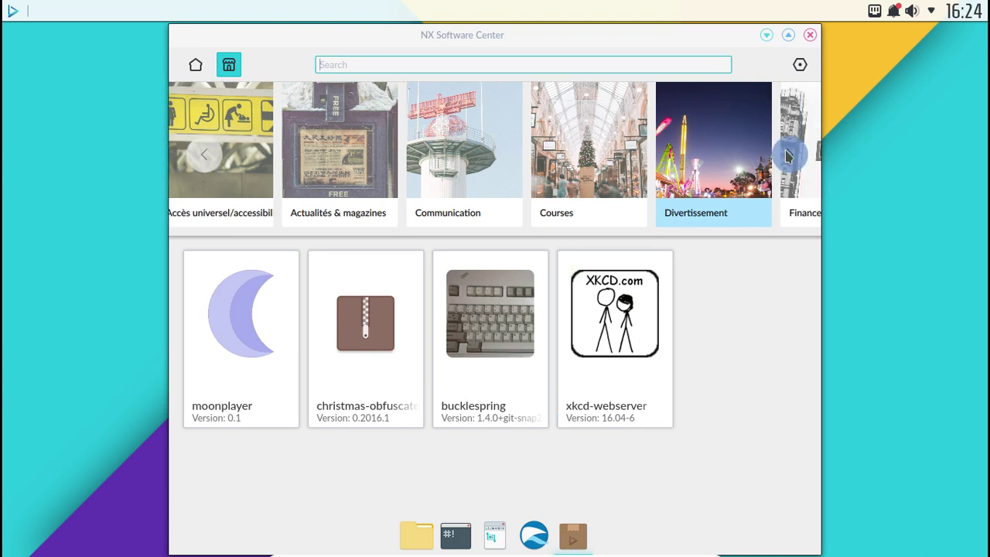
{"action": "left_click", "coordinate": [787, 155]}
{"action": "left_click", "coordinate": [786, 156]}
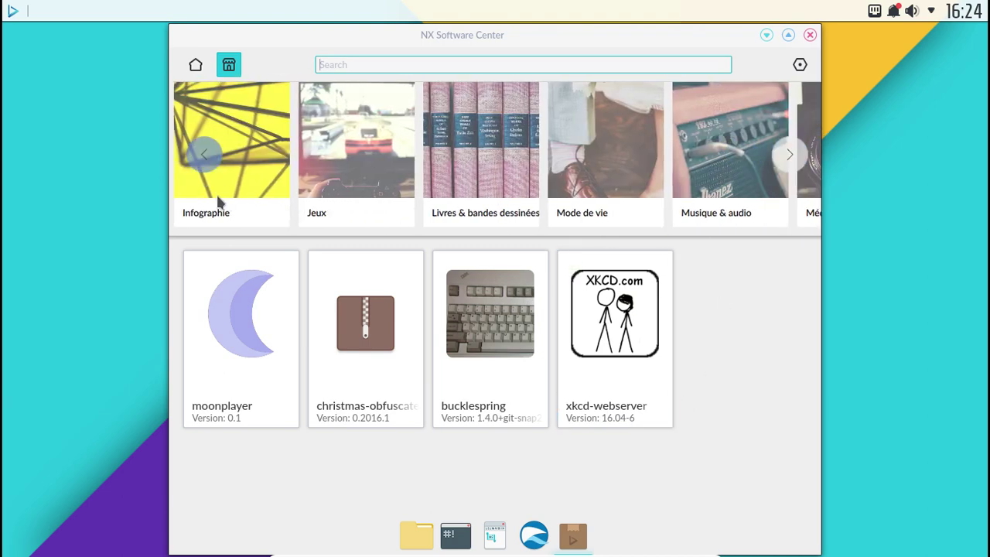
{"action": "left_click", "coordinate": [226, 203]}
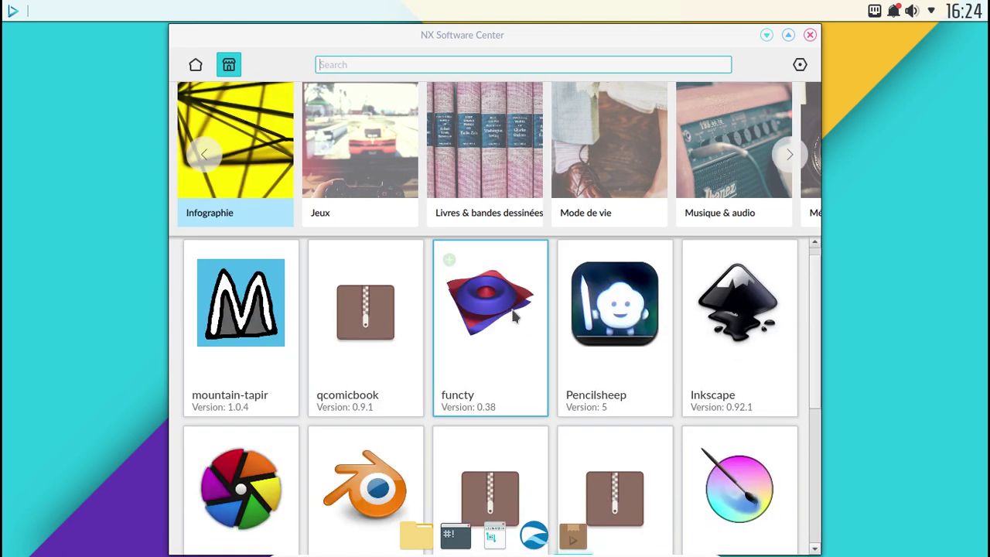
{"action": "scroll", "coordinate": [513, 313], "scroll_direction": "down", "scroll_amount": 1}
{"action": "scroll", "coordinate": [513, 314], "scroll_direction": "down", "scroll_amount": 2}
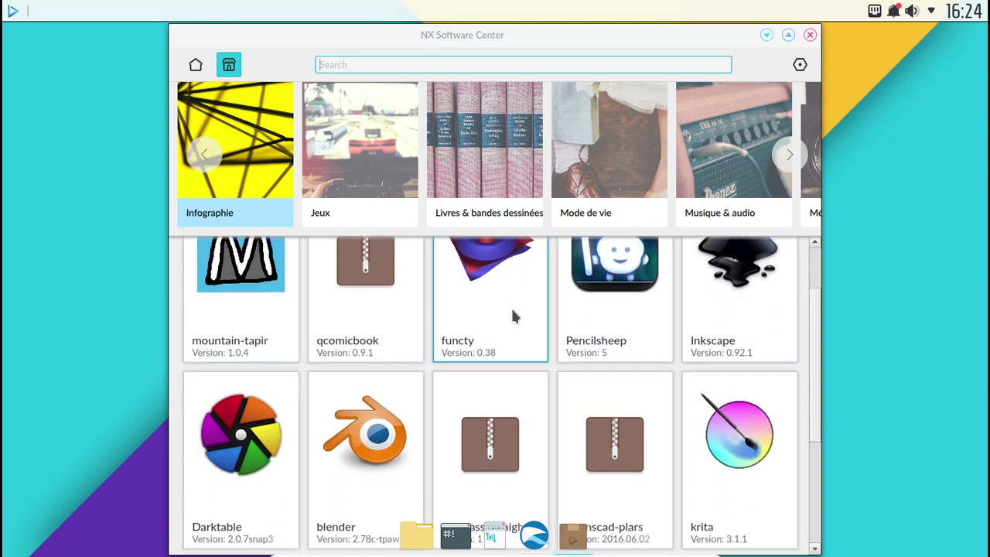
{"action": "scroll", "coordinate": [512, 315], "scroll_direction": "down", "scroll_amount": 3}
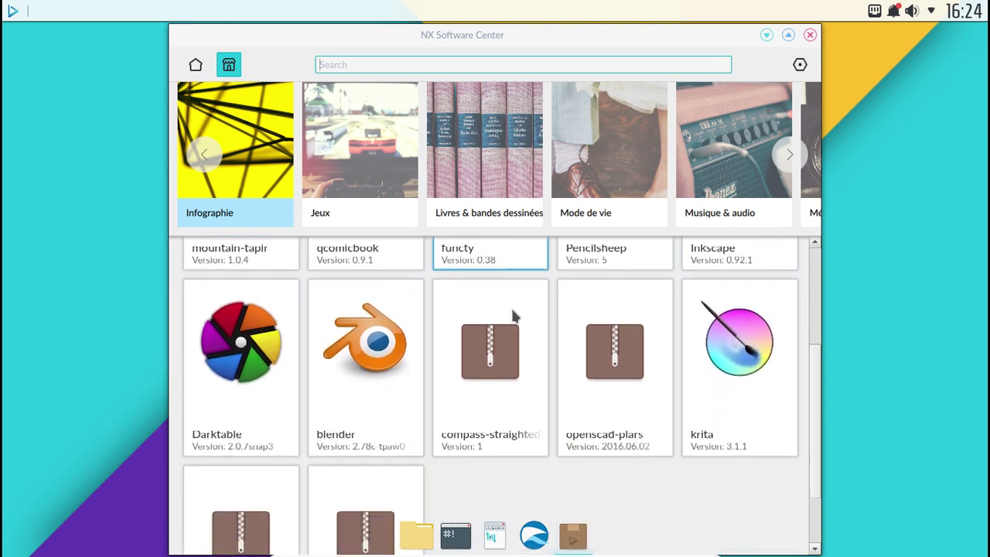
{"action": "scroll", "coordinate": [514, 316], "scroll_direction": "down", "scroll_amount": 1}
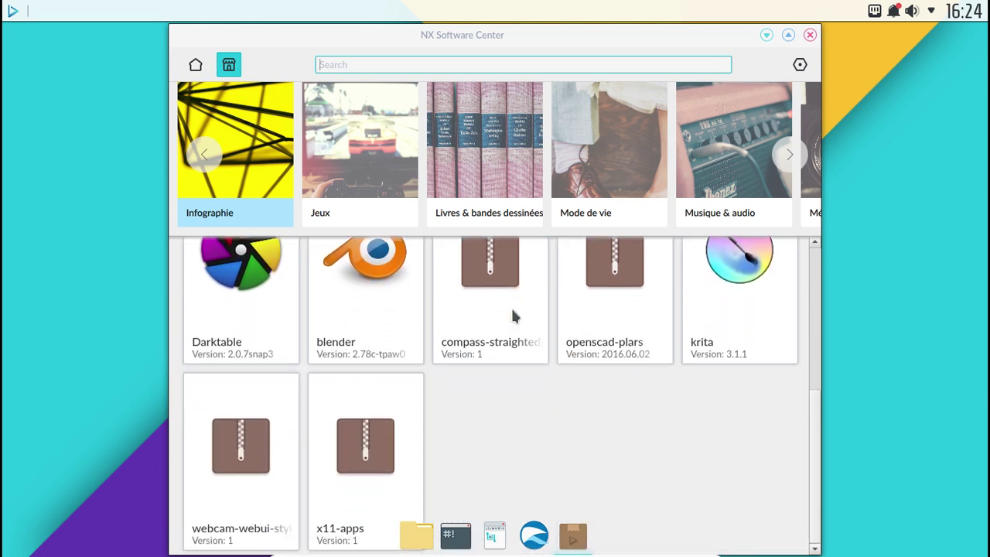
{"action": "scroll", "coordinate": [515, 316], "scroll_direction": "up", "scroll_amount": 4}
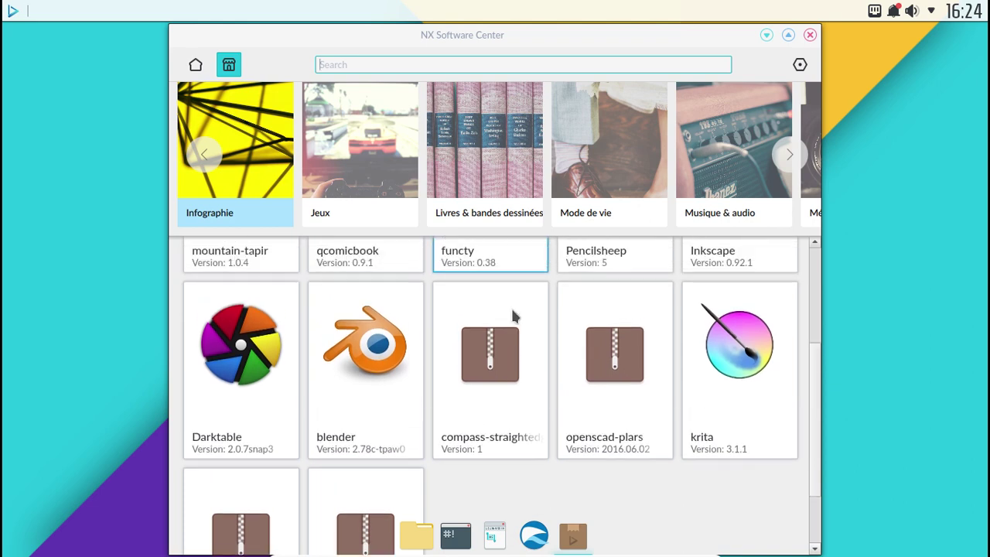
{"action": "scroll", "coordinate": [512, 316], "scroll_direction": "up", "scroll_amount": 3}
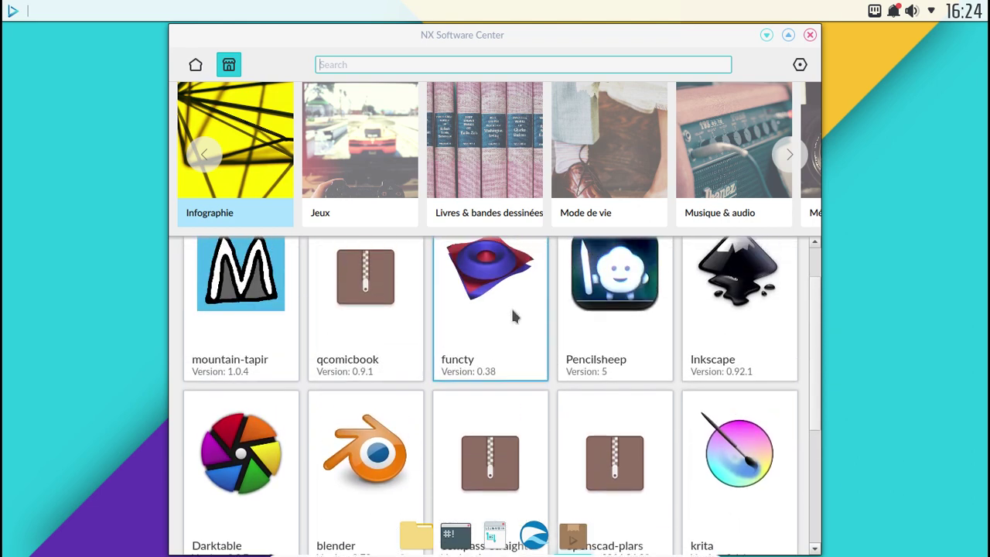
Browse the Jeux, "Livres & bandes dessinées", "Mode de vie" and "Musique & audio" categories in turn.
{"action": "left_click", "coordinate": [382, 162]}
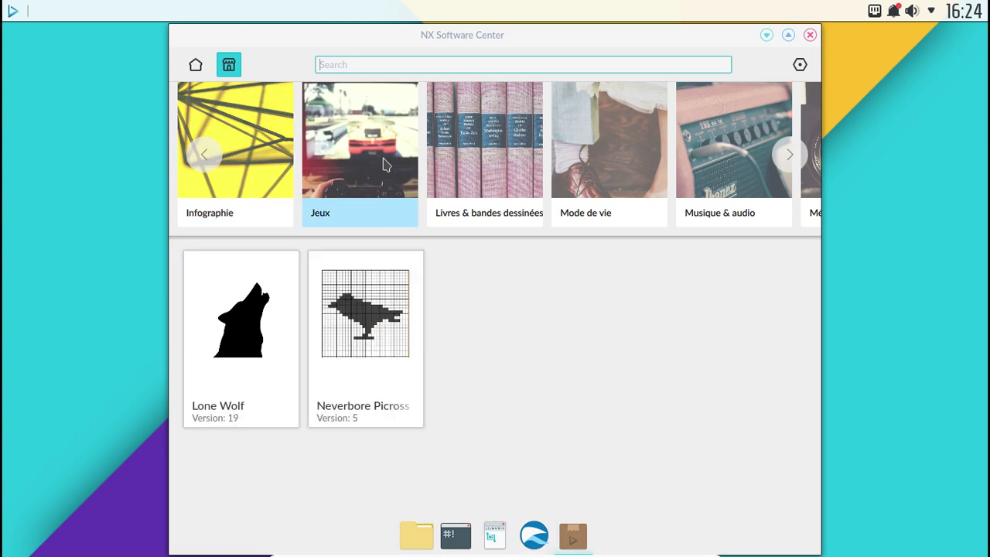
{"action": "left_click", "coordinate": [471, 163]}
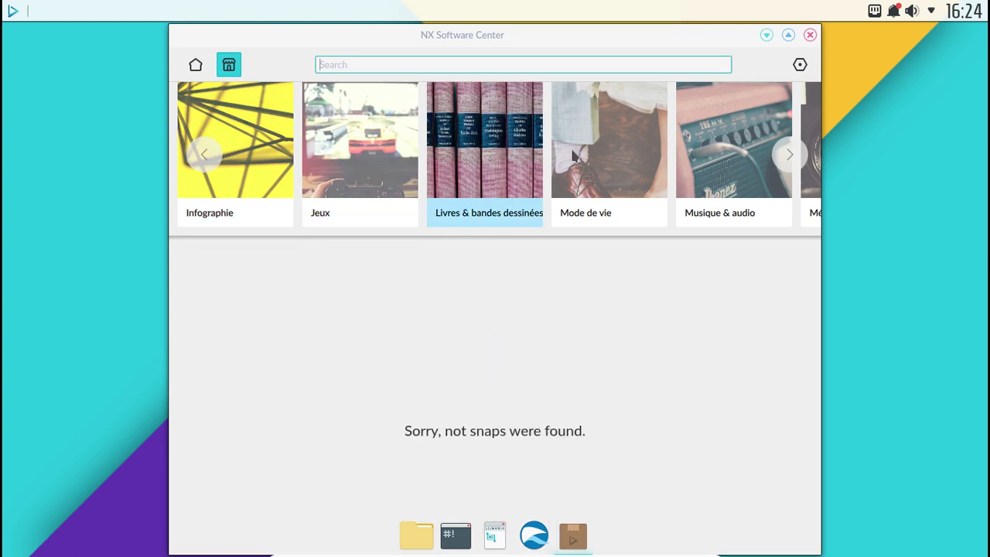
{"action": "left_click", "coordinate": [590, 153]}
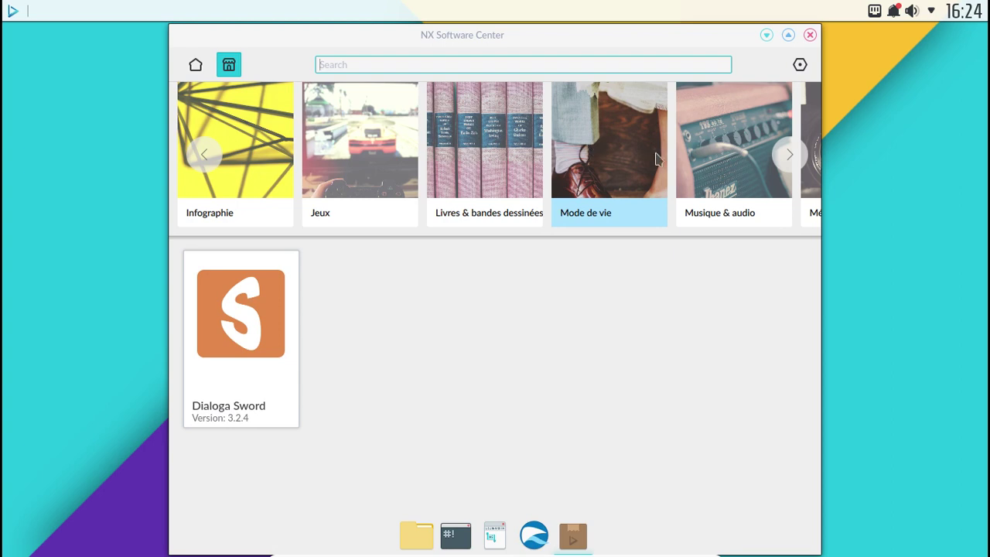
{"action": "left_click", "coordinate": [712, 153]}
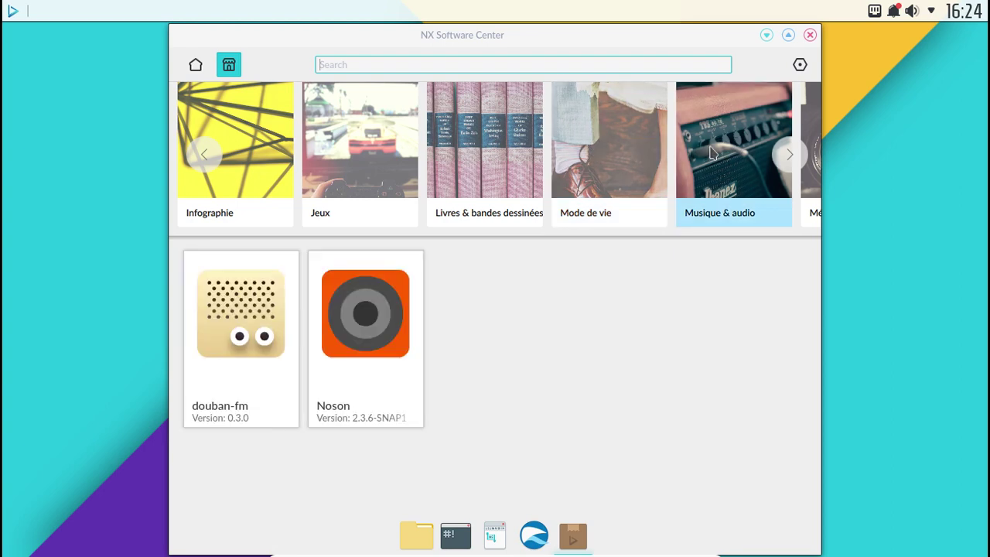
Advance to the following store categories and view Médical, Météo and "Nourriture & boissons".
{"action": "left_click", "coordinate": [790, 159]}
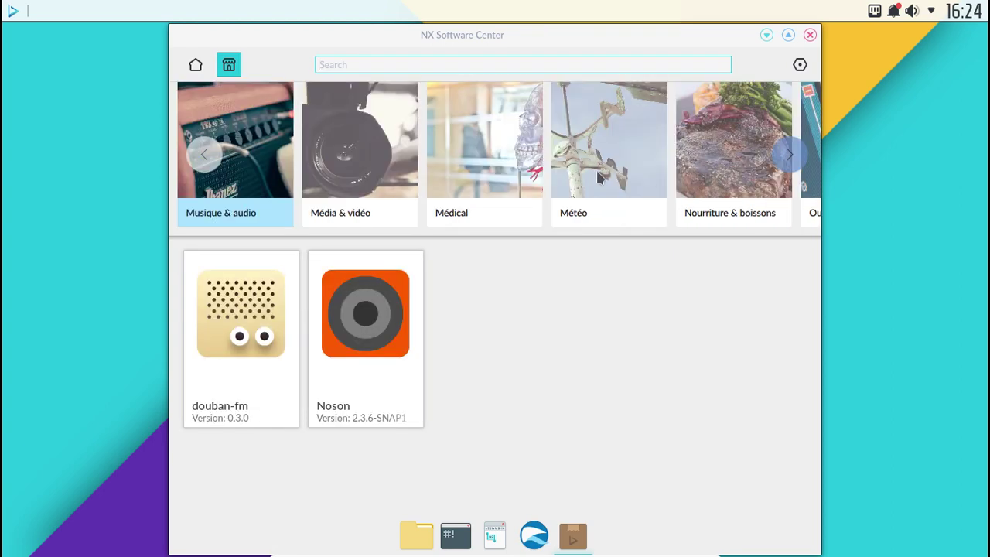
{"action": "left_click", "coordinate": [495, 174]}
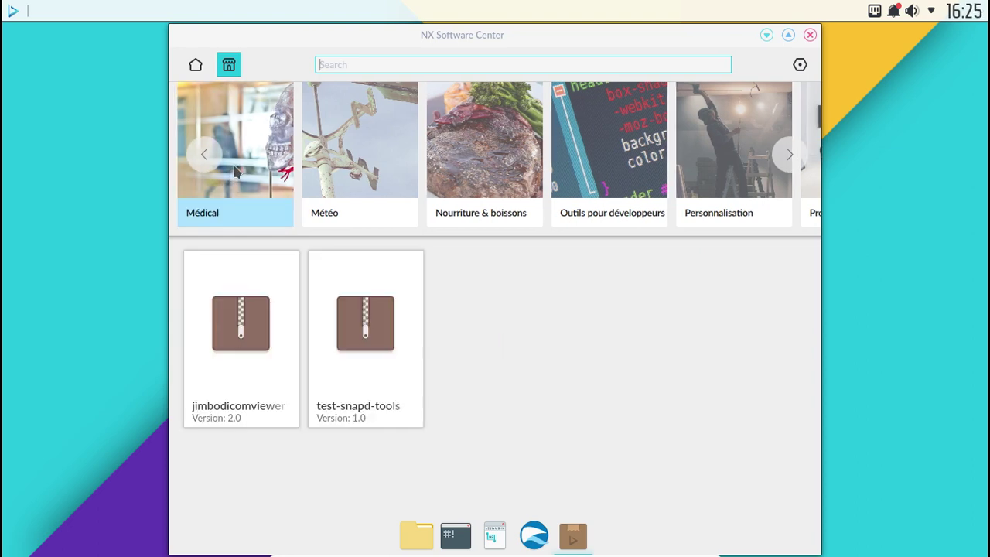
{"action": "left_click", "coordinate": [348, 166]}
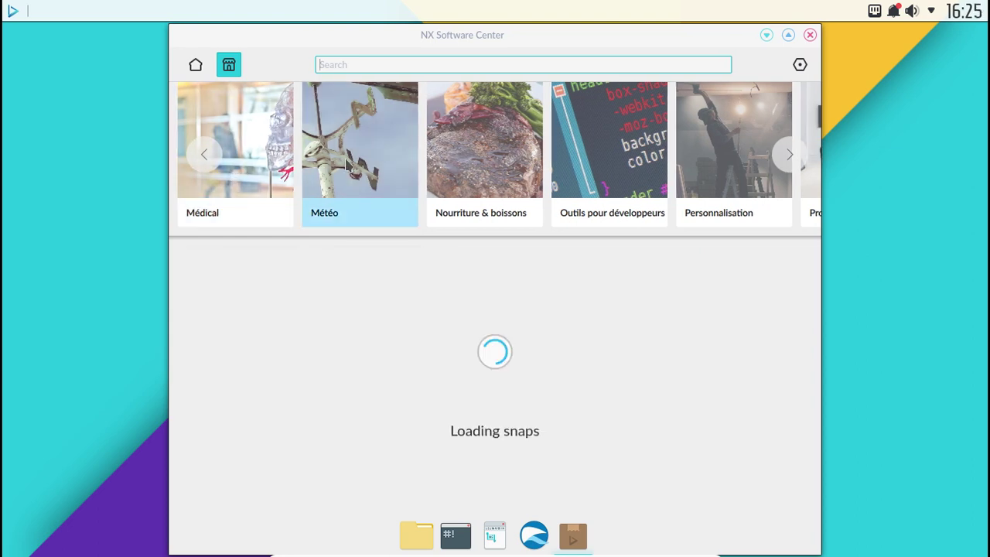
{"action": "left_click", "coordinate": [508, 166]}
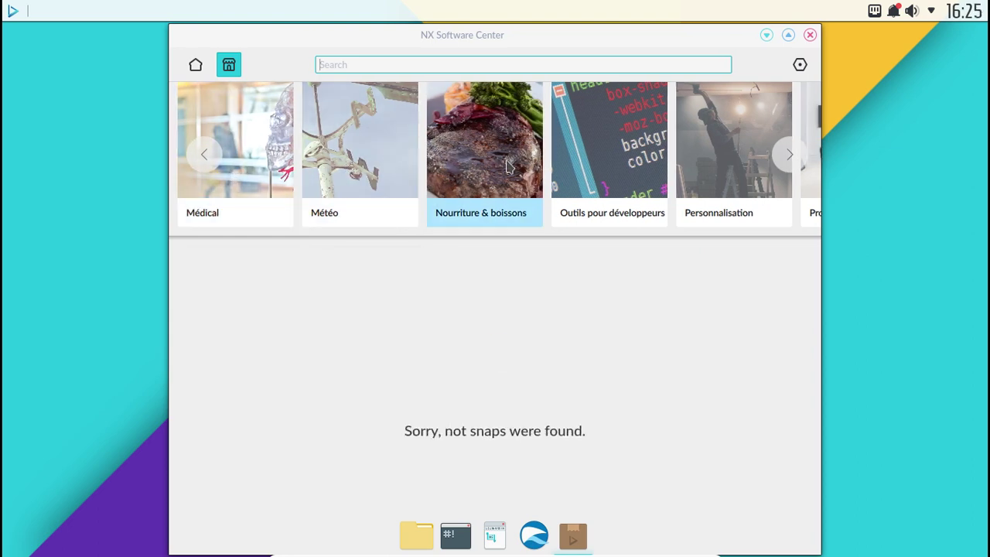
Open the "Outils pour développeurs" category and look through its application list down to the end.
{"action": "left_click", "coordinate": [595, 156]}
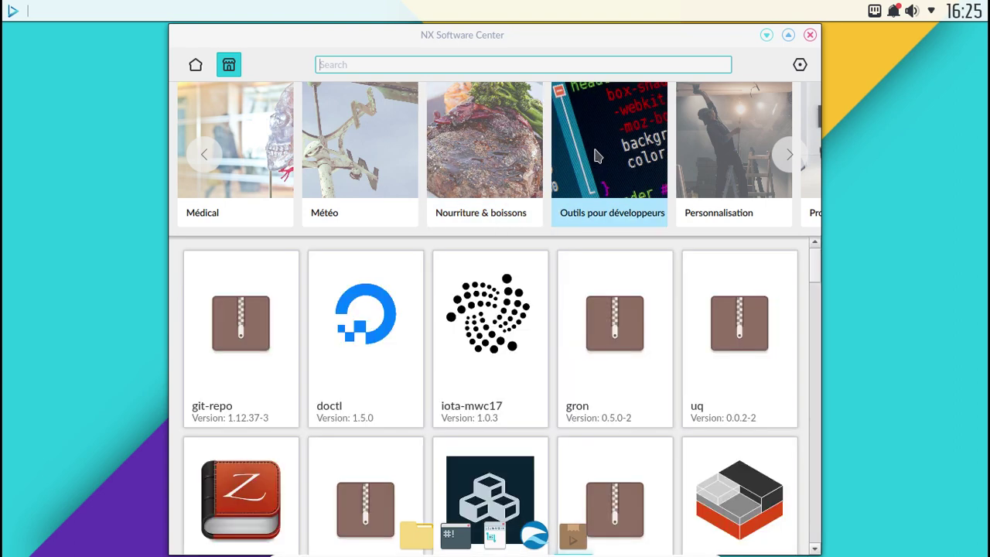
{"action": "mouse_move", "coordinate": [740, 310]}
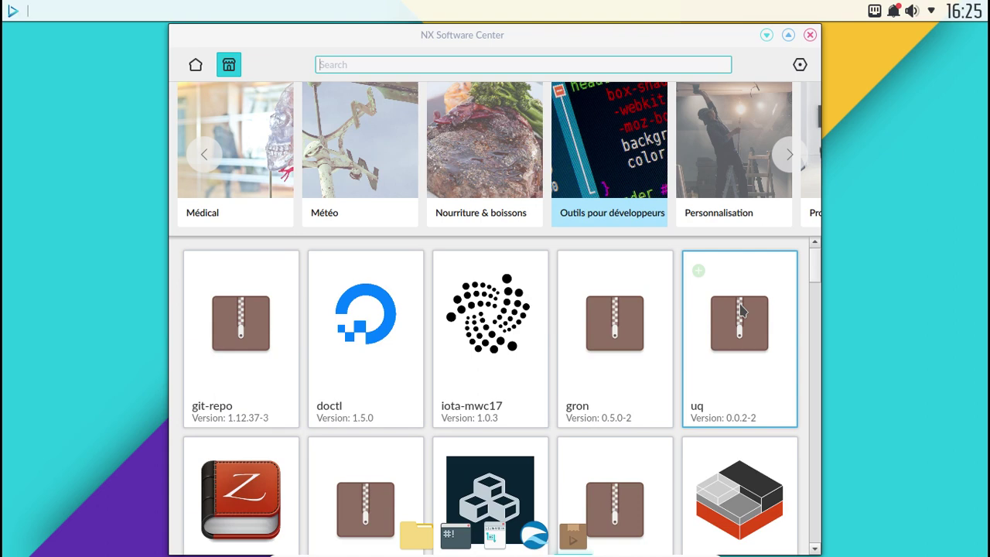
{"action": "left_click", "coordinate": [819, 352]}
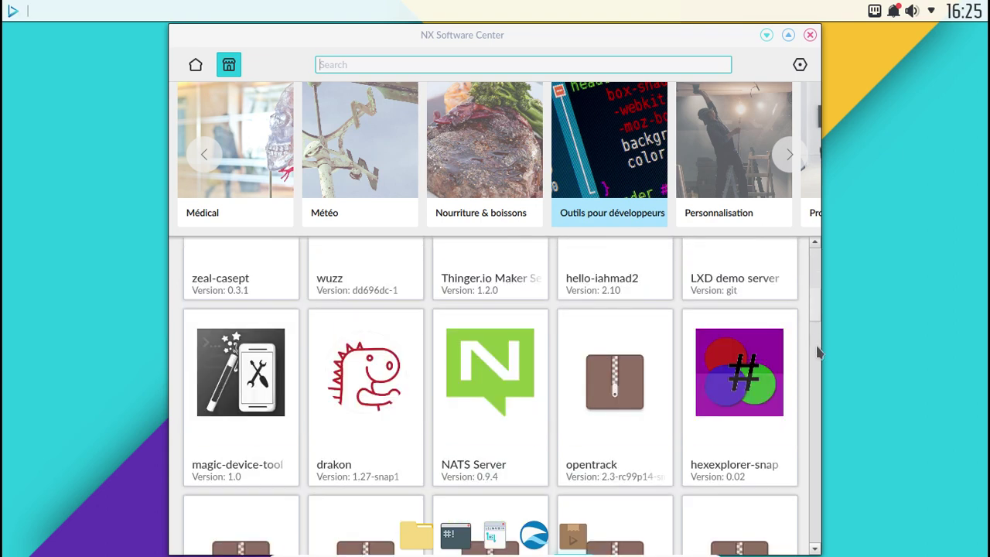
{"action": "left_click", "coordinate": [818, 352]}
{"action": "left_click", "coordinate": [817, 380]}
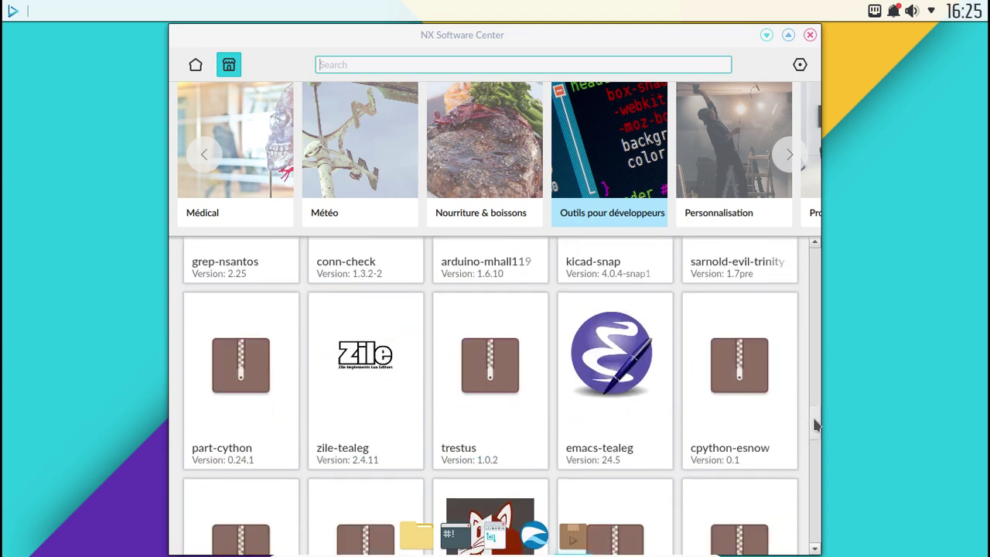
{"action": "left_click", "coordinate": [817, 442]}
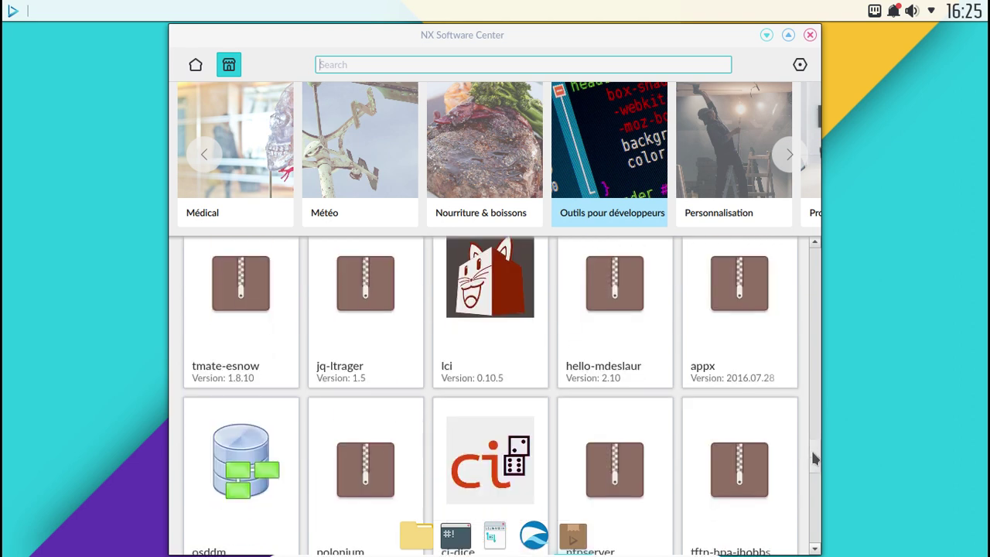
{"action": "left_click_drag", "start_coordinate": [817, 477], "coordinate": [813, 541]}
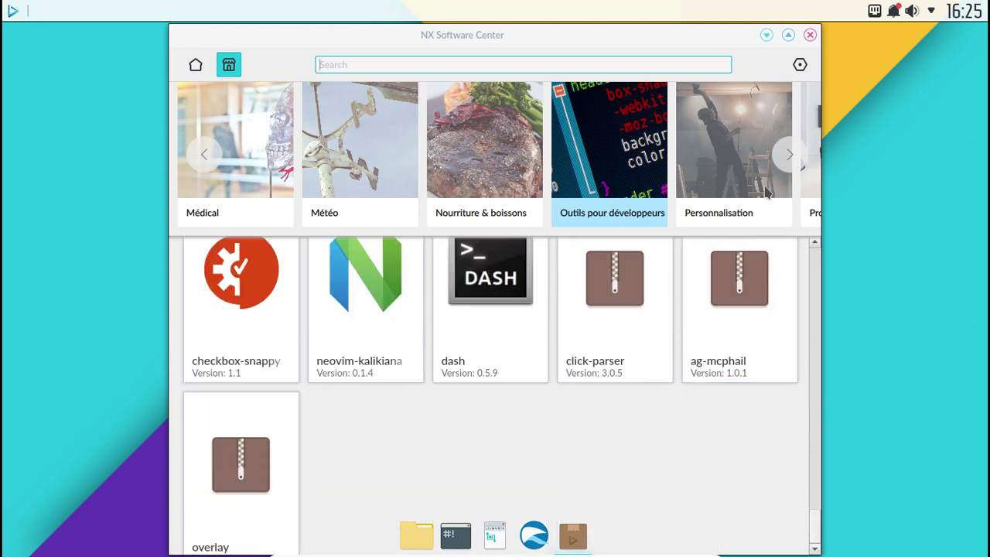
View the Personnalisation category, then the Professionnel and Référence categories further along the row.
{"action": "left_click", "coordinate": [724, 162]}
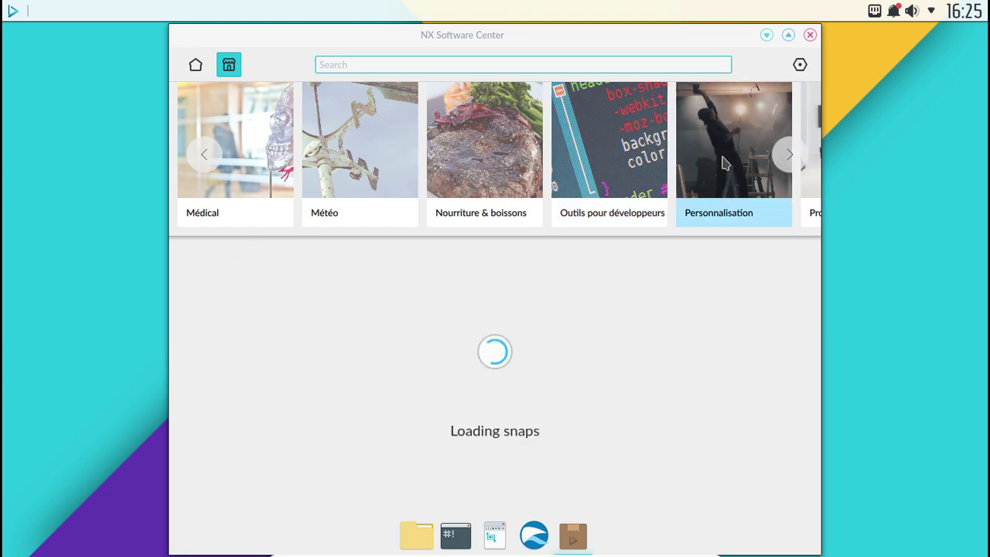
{"action": "left_click", "coordinate": [785, 159]}
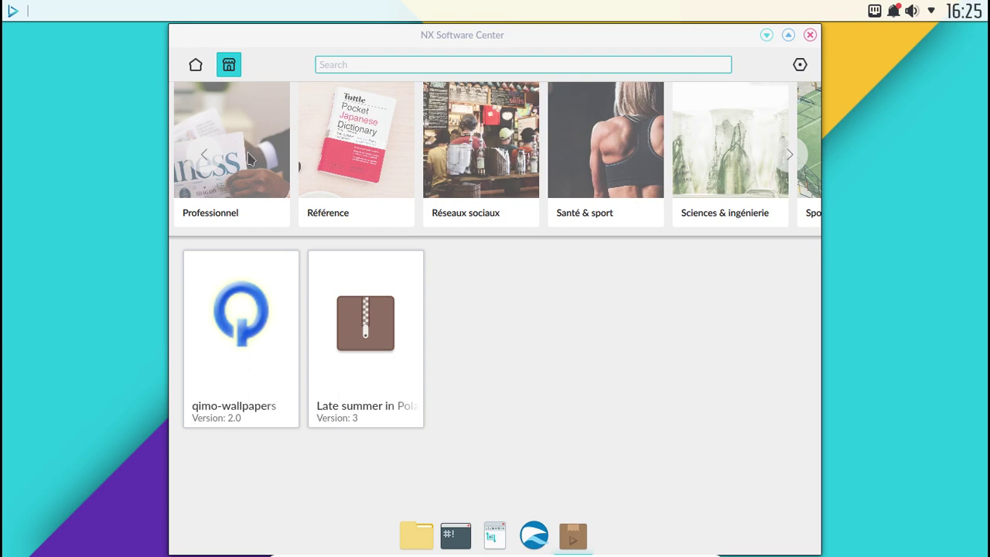
{"action": "left_click", "coordinate": [250, 158]}
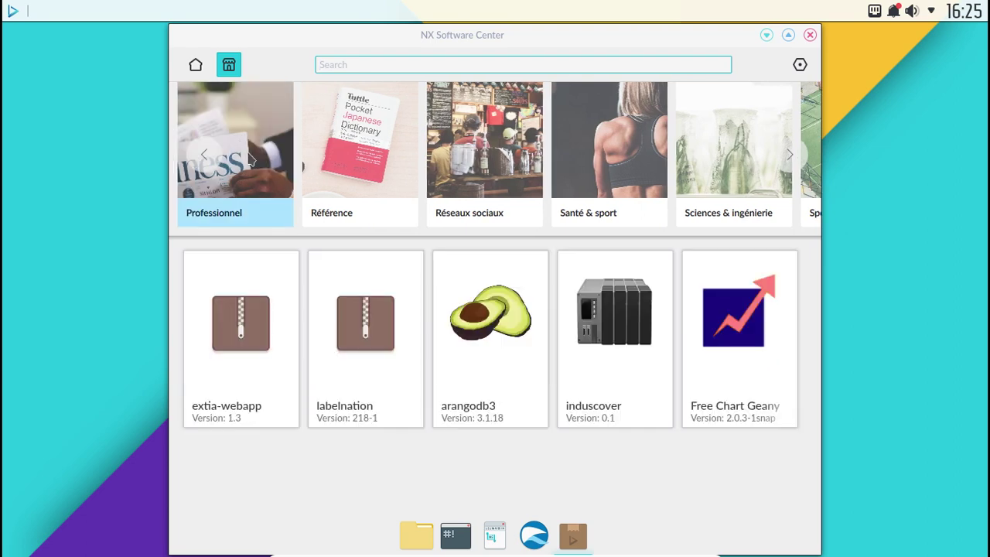
{"action": "left_click", "coordinate": [320, 144]}
Open the "Réseaux sociaux" category and look through its applications.
{"action": "left_click", "coordinate": [467, 132]}
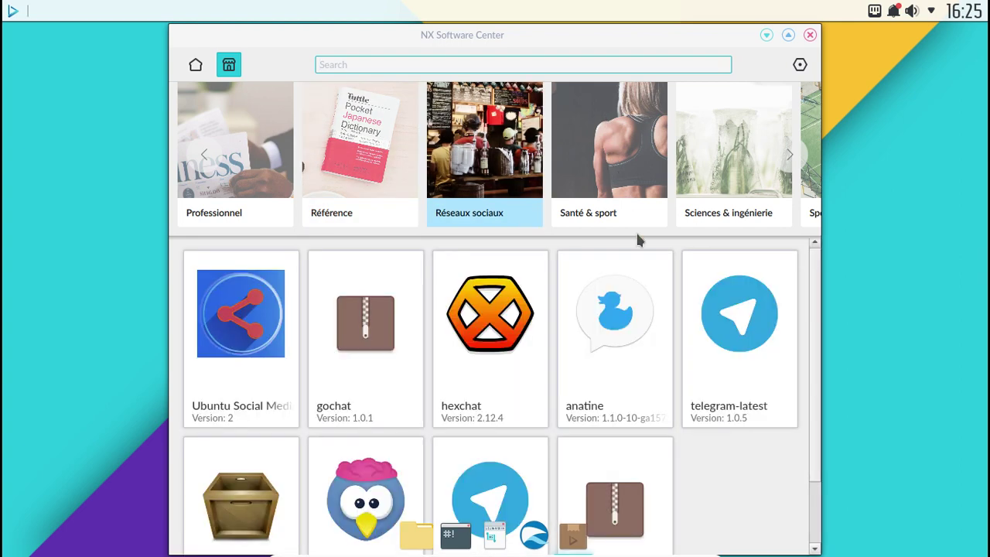
{"action": "scroll", "coordinate": [735, 294], "scroll_direction": "down", "scroll_amount": 1}
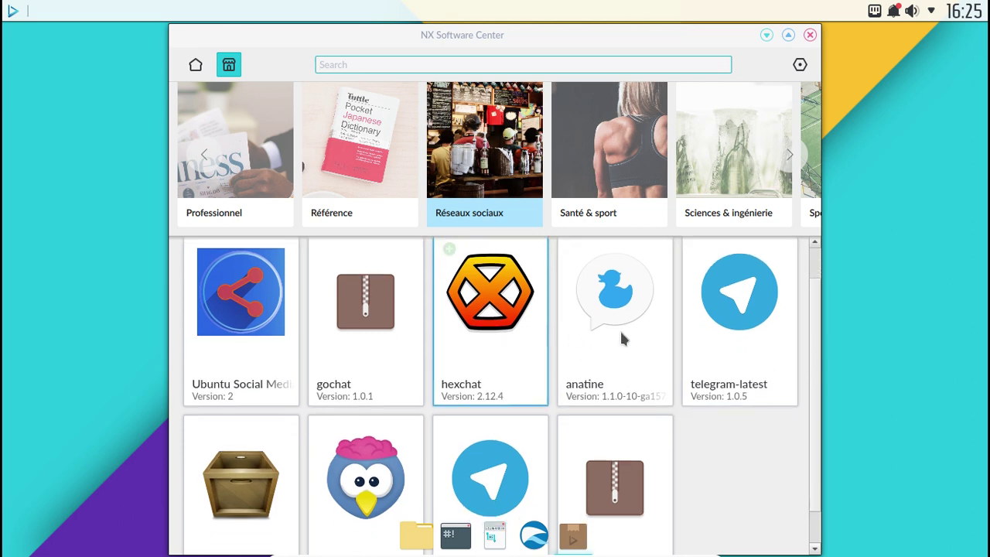
{"action": "scroll", "coordinate": [624, 338], "scroll_direction": "down", "scroll_amount": 3}
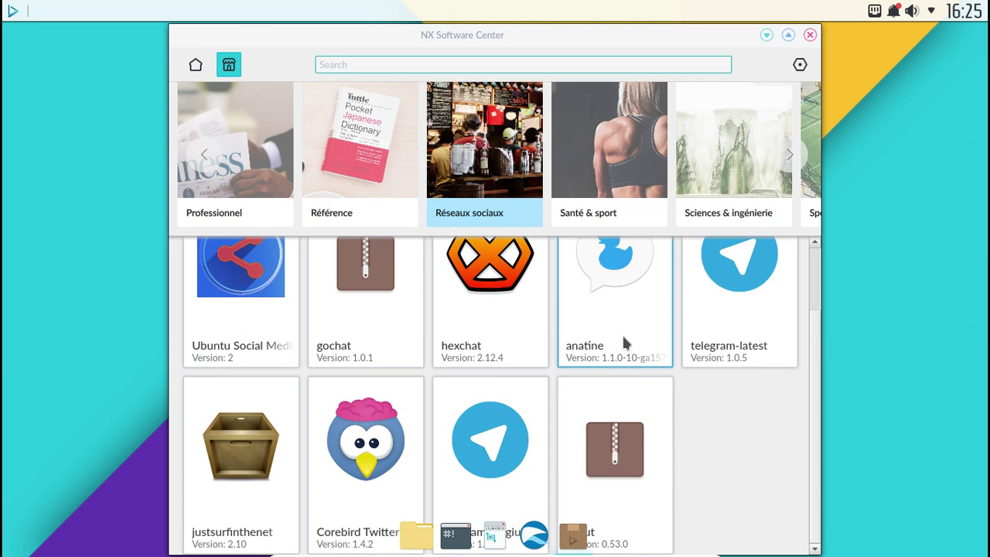
View the "Santé & sport" category, then open "Sciences & ingénierie" and look through its application list.
{"action": "left_click", "coordinate": [588, 172]}
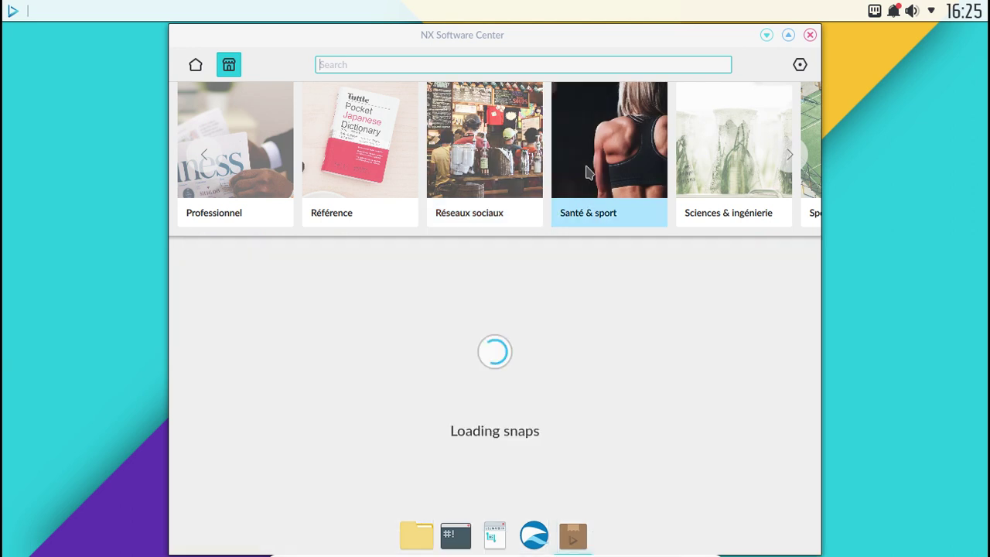
{"action": "left_click", "coordinate": [709, 143]}
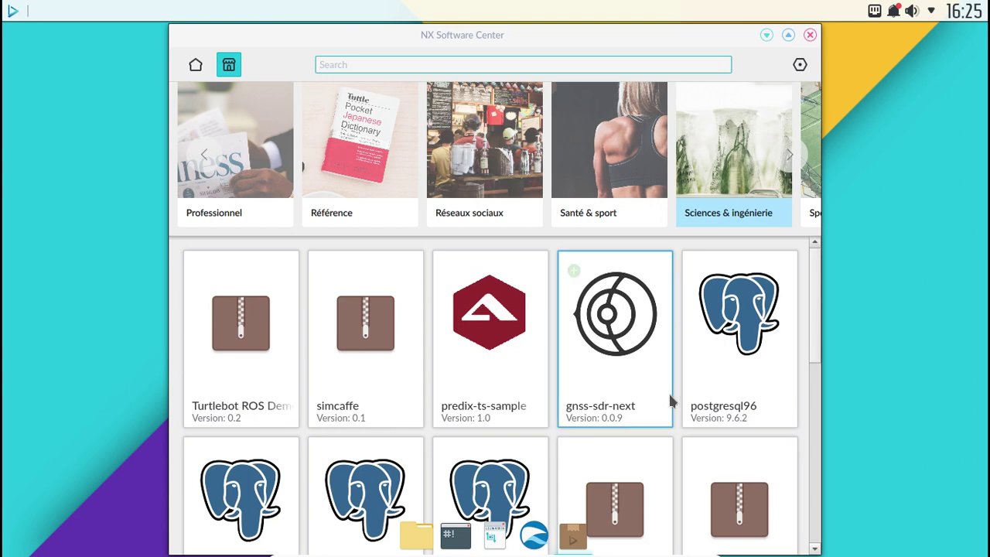
{"action": "scroll", "coordinate": [670, 395], "scroll_direction": "down", "scroll_amount": 2}
{"action": "scroll", "coordinate": [670, 398], "scroll_direction": "down", "scroll_amount": 4}
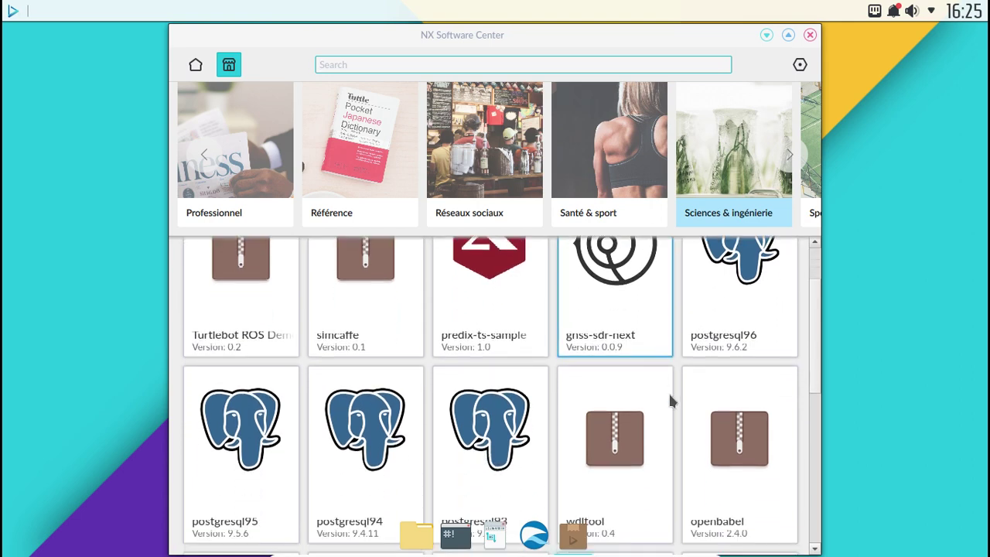
{"action": "scroll", "coordinate": [672, 401], "scroll_direction": "down", "scroll_amount": 4}
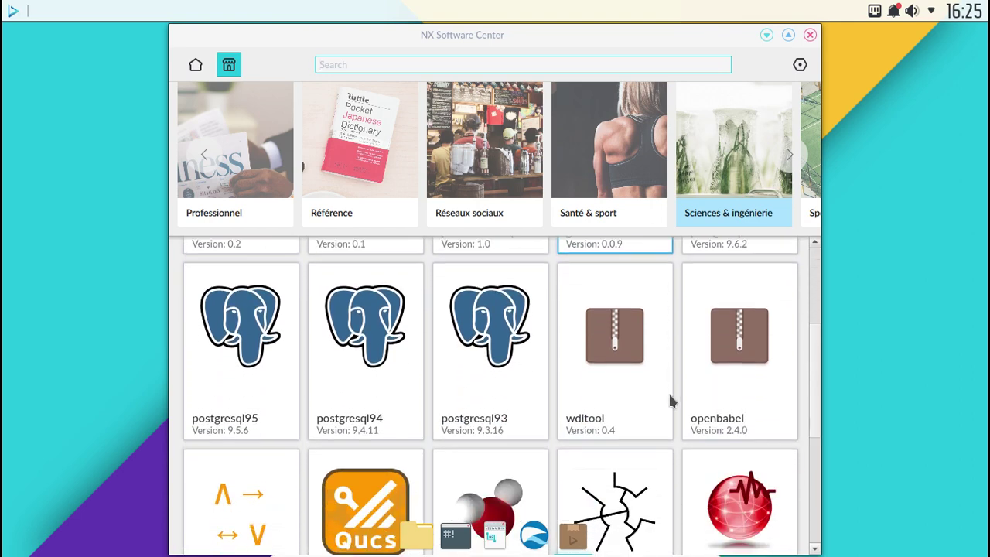
{"action": "scroll", "coordinate": [672, 401], "scroll_direction": "down", "scroll_amount": 2}
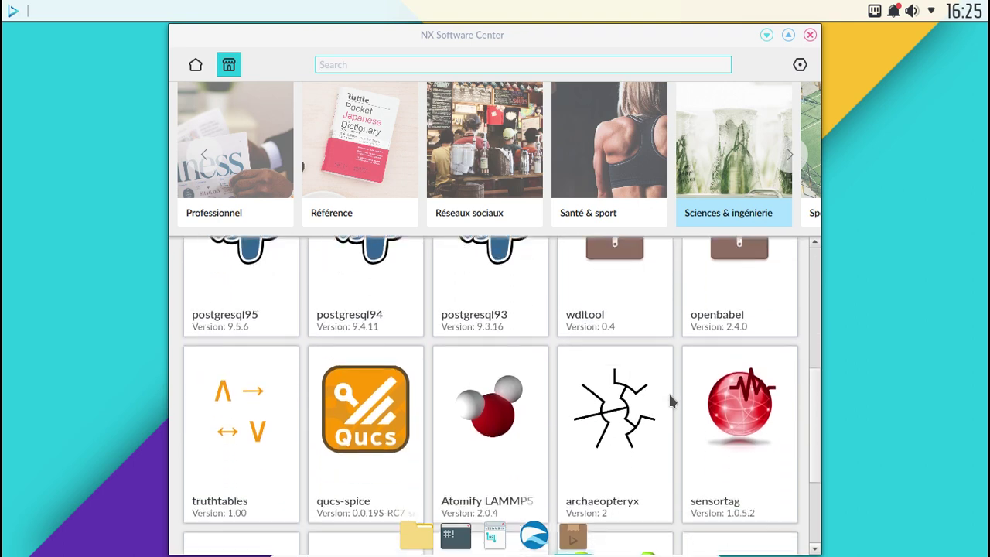
{"action": "scroll", "coordinate": [671, 401], "scroll_direction": "down", "scroll_amount": 3}
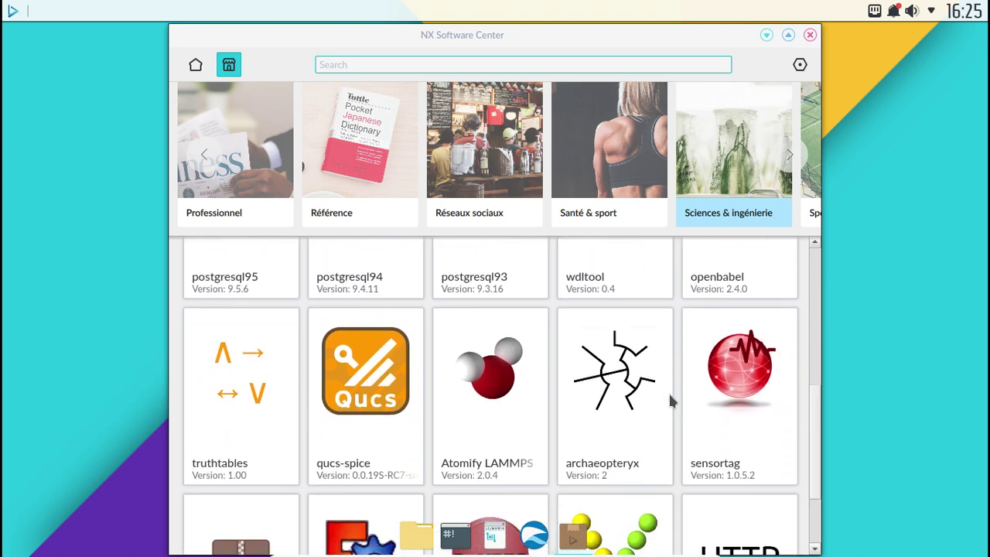
{"action": "scroll", "coordinate": [671, 400], "scroll_direction": "down", "scroll_amount": 2}
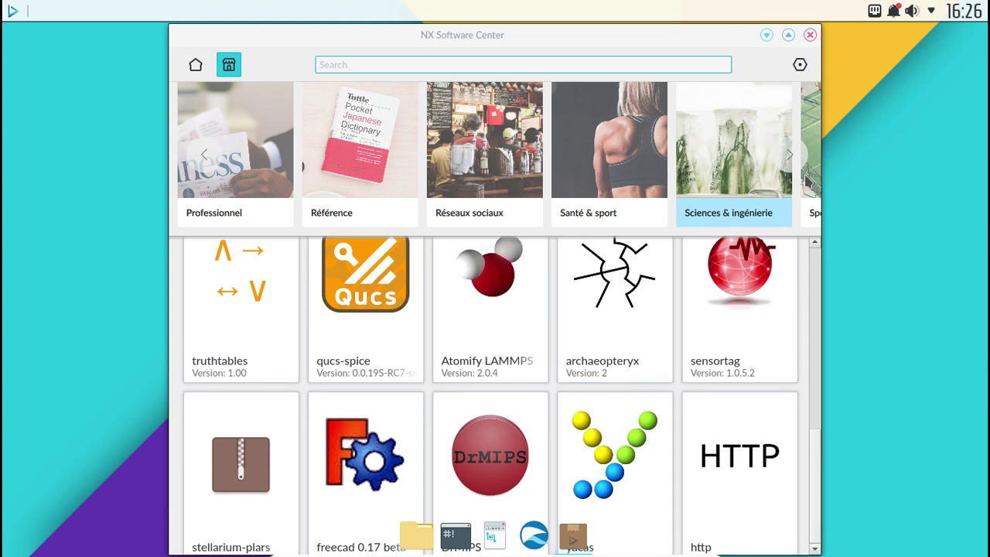
View the Sports category, then the Utilitaires and "Voyages & infos locales" categories further along the row.
{"action": "left_click", "coordinate": [808, 181]}
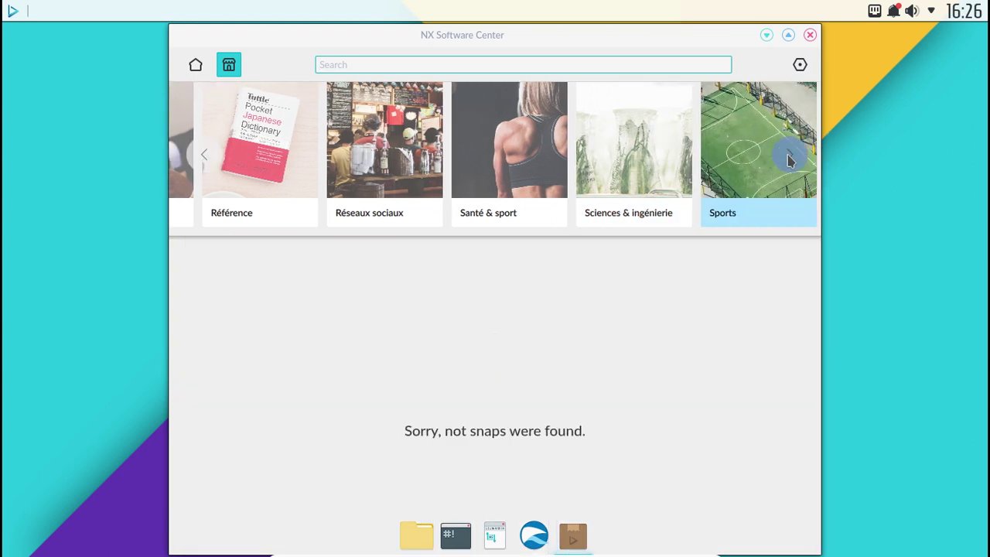
{"action": "left_click", "coordinate": [789, 157]}
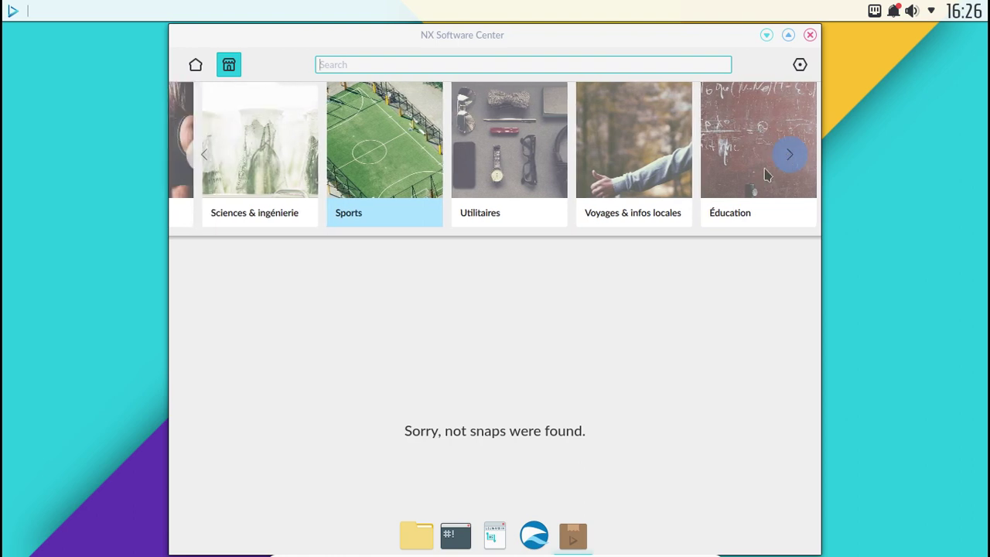
{"action": "left_click", "coordinate": [469, 183]}
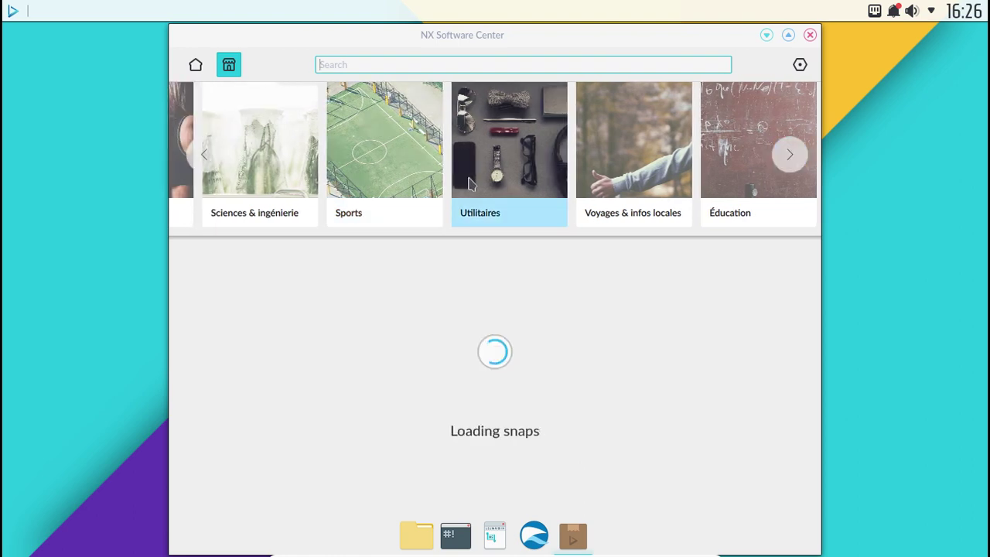
{"action": "left_click", "coordinate": [607, 170]}
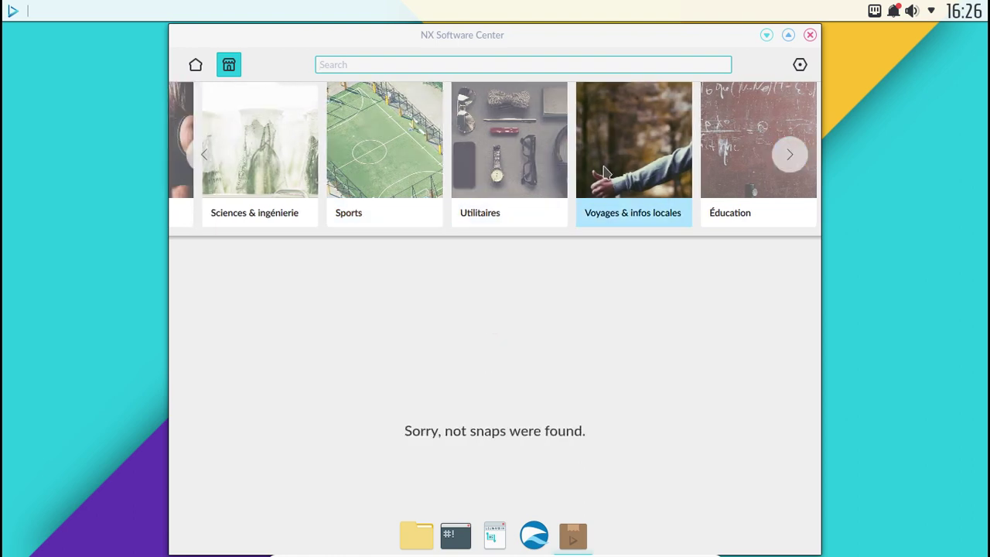
Open the Éducation category and look through its applications down to the last row.
{"action": "left_click", "coordinate": [737, 129]}
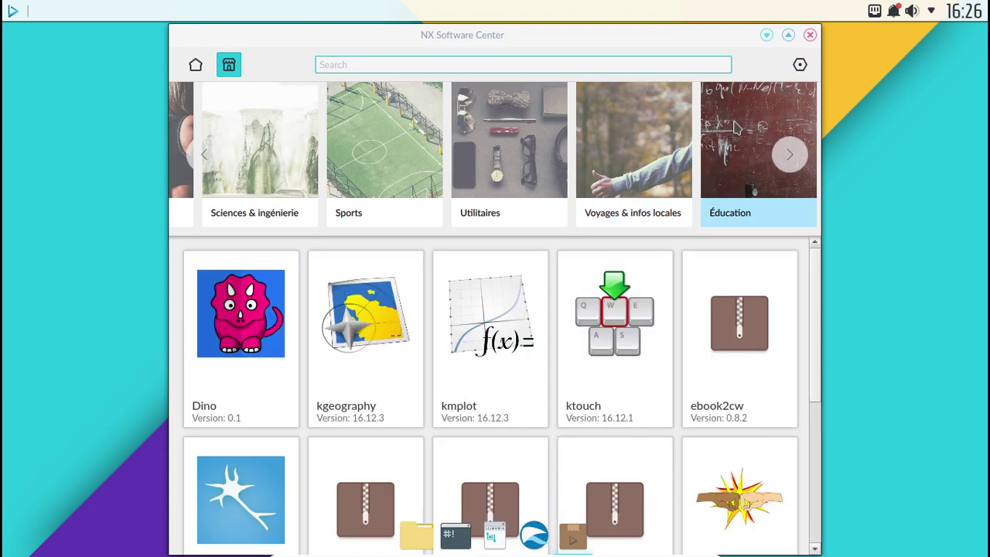
{"action": "scroll", "coordinate": [614, 349], "scroll_direction": "down", "scroll_amount": 1}
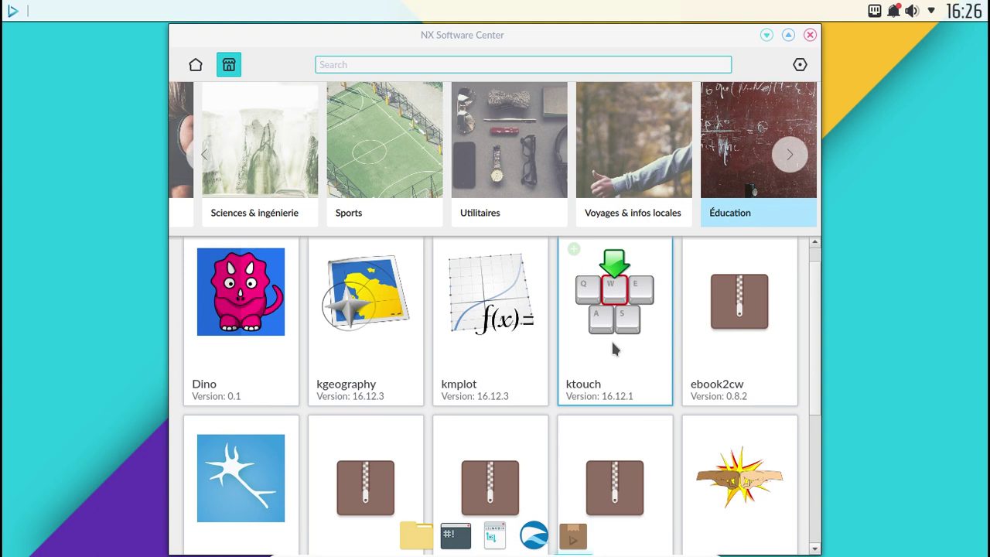
{"action": "scroll", "coordinate": [613, 350], "scroll_direction": "down", "scroll_amount": 4}
{"action": "scroll", "coordinate": [612, 349], "scroll_direction": "down", "scroll_amount": 3}
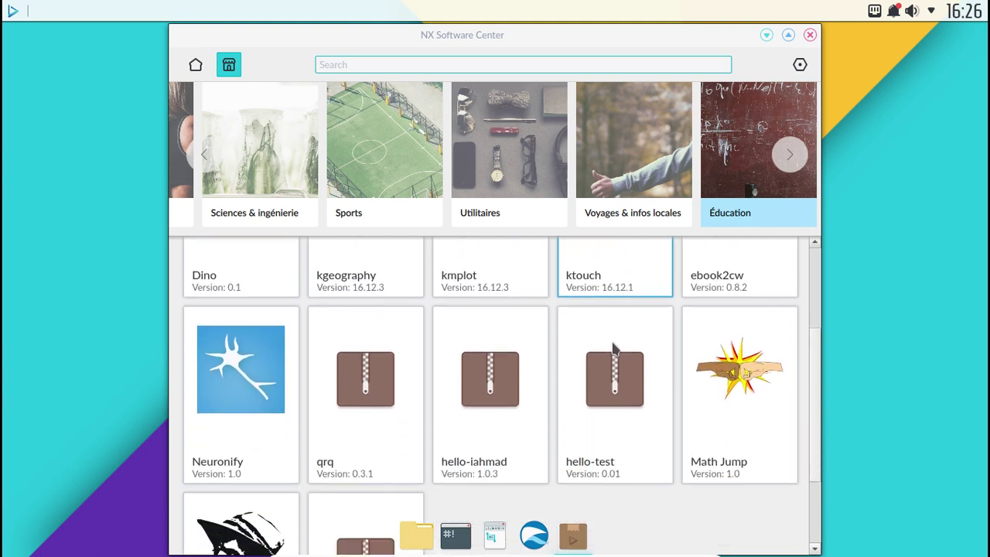
Go back along the category row to the earlier store categories and open Divertissement.
{"action": "left_click", "coordinate": [205, 154]}
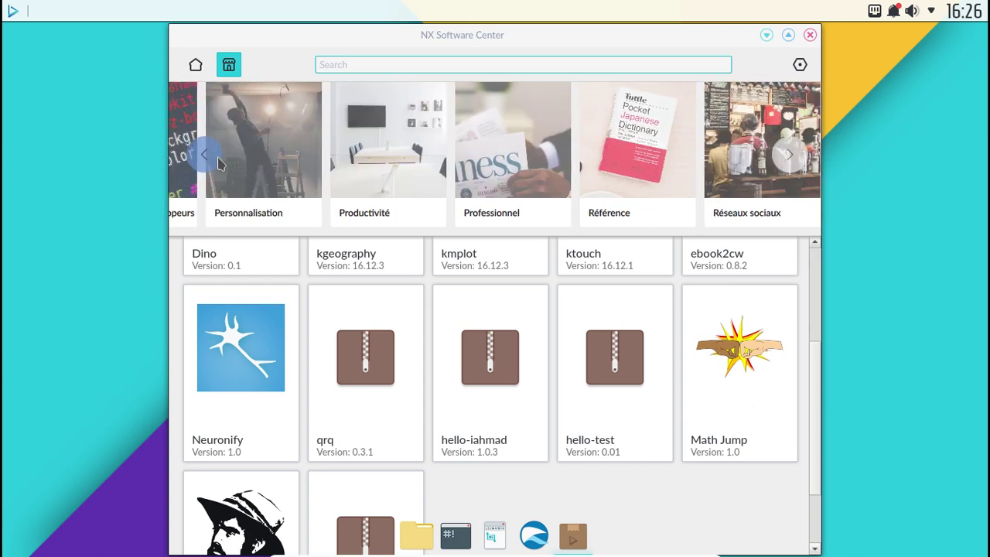
{"action": "left_click", "coordinate": [204, 154]}
{"action": "left_click", "coordinate": [204, 155]}
{"action": "left_click", "coordinate": [204, 154]}
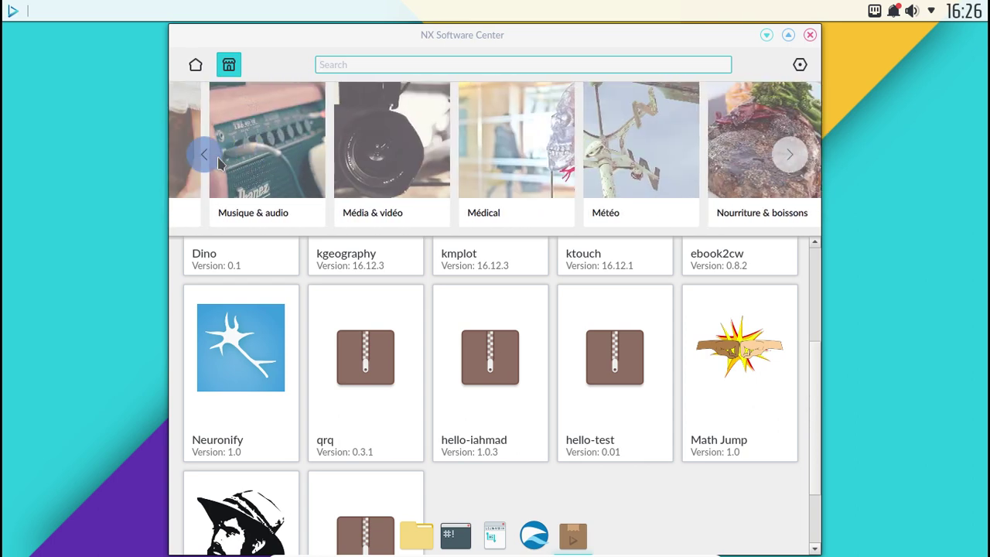
{"action": "left_click", "coordinate": [219, 161]}
{"action": "left_click", "coordinate": [218, 160]}
{"action": "left_click", "coordinate": [218, 160]}
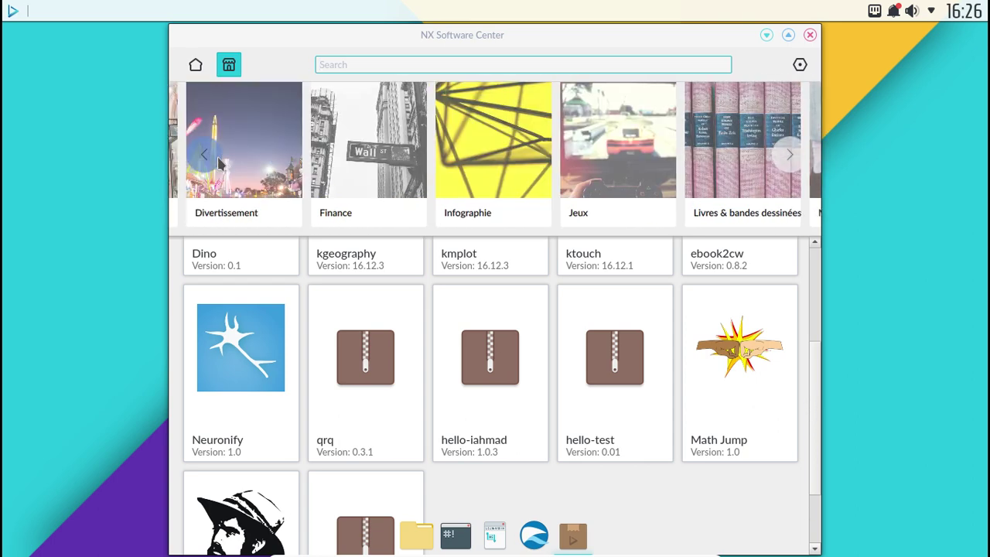
{"action": "left_click", "coordinate": [294, 166]}
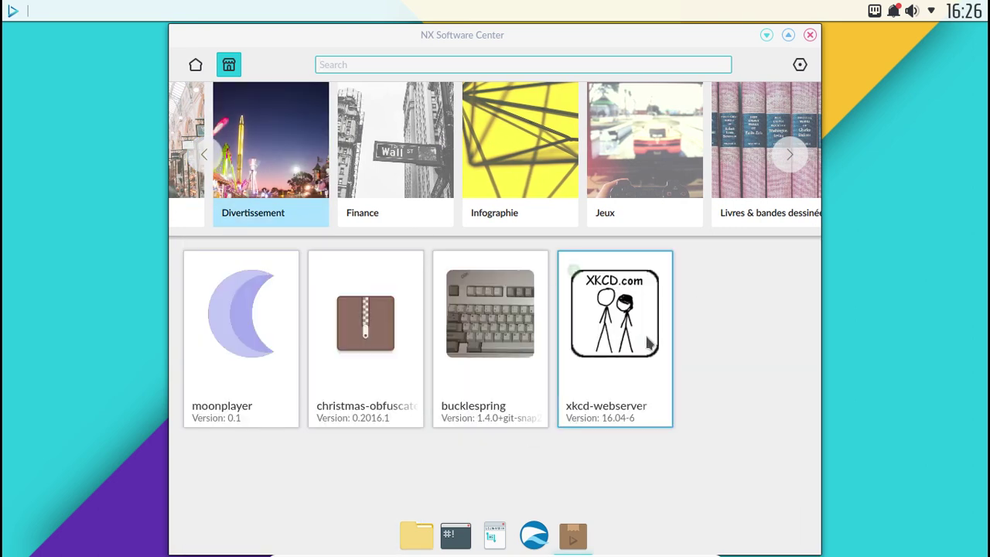
Install the xkcd-webserver snap from its details page, authorise it with the account password, and return to the category list.
{"action": "left_click", "coordinate": [650, 344]}
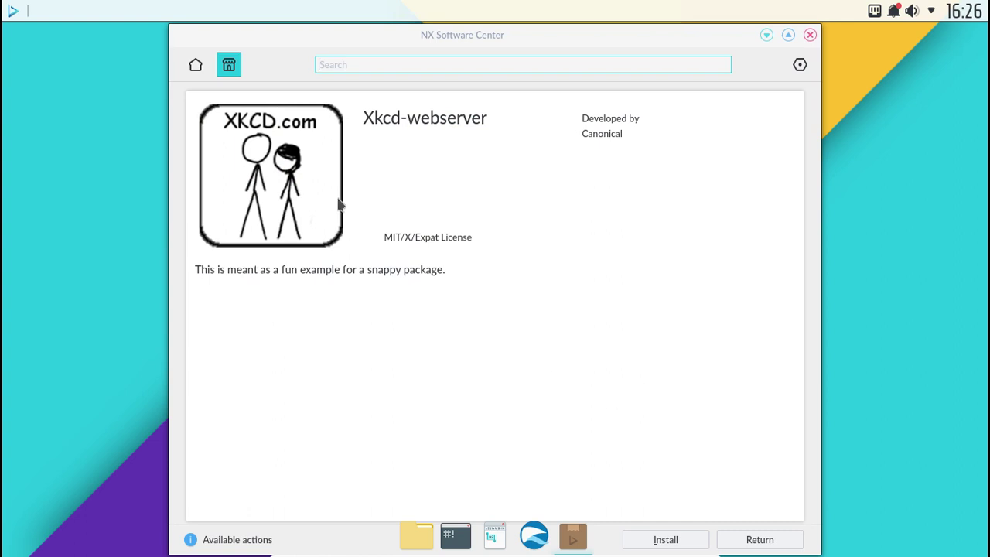
{"action": "left_click", "coordinate": [679, 538]}
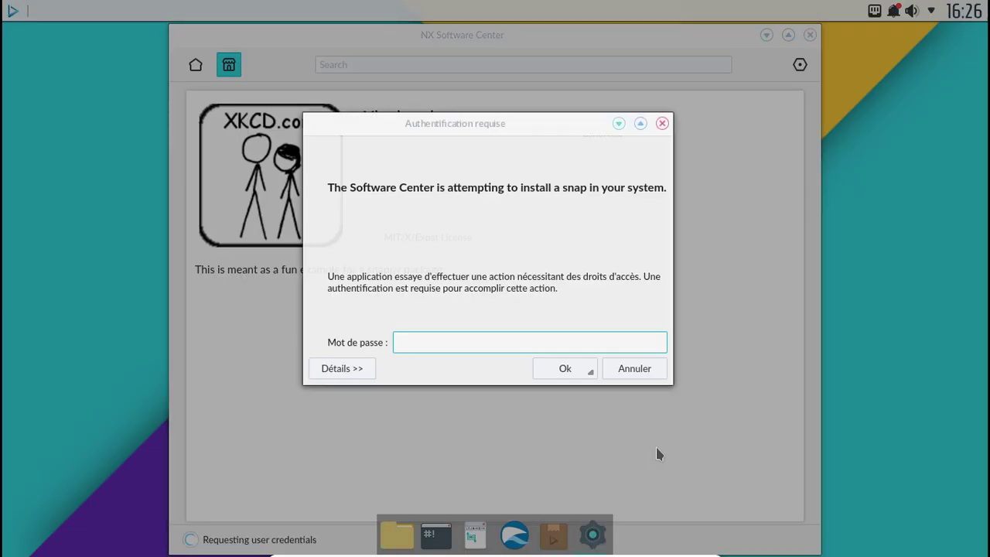
{"action": "type", "text": "*********"}
{"action": "key", "text": "Return"}
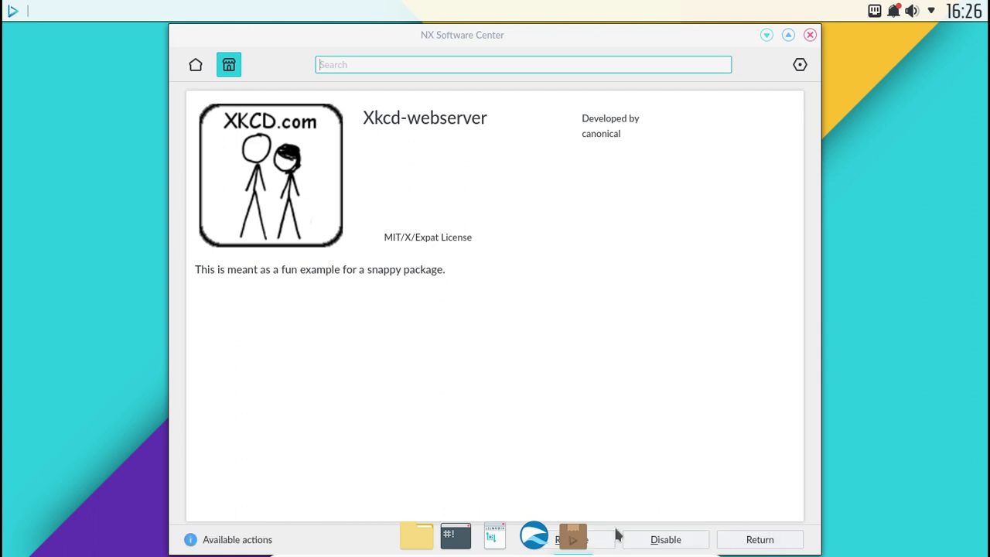
{"action": "left_click", "coordinate": [778, 543]}
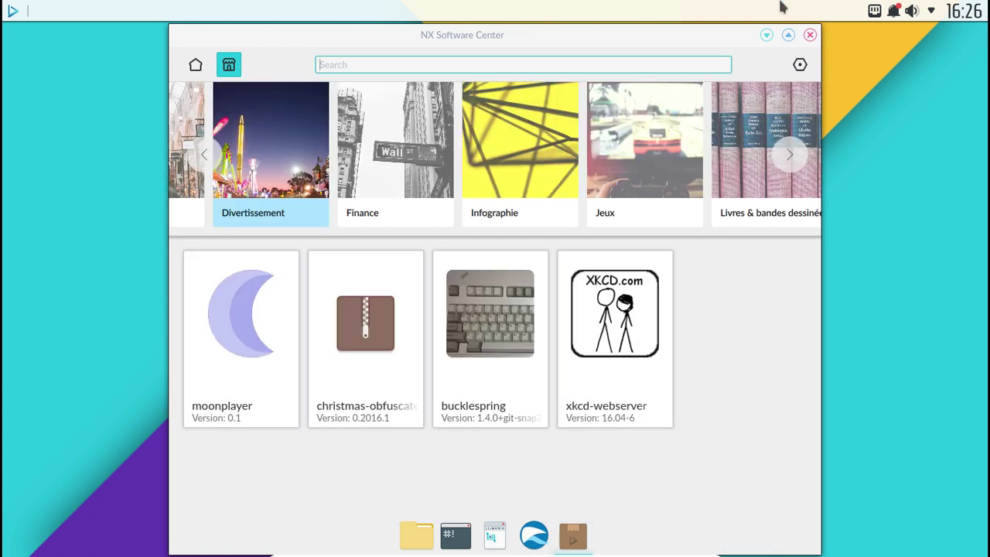
Minimize the software center and check both pages of the application launcher for the installed application.
{"action": "left_click", "coordinate": [766, 35]}
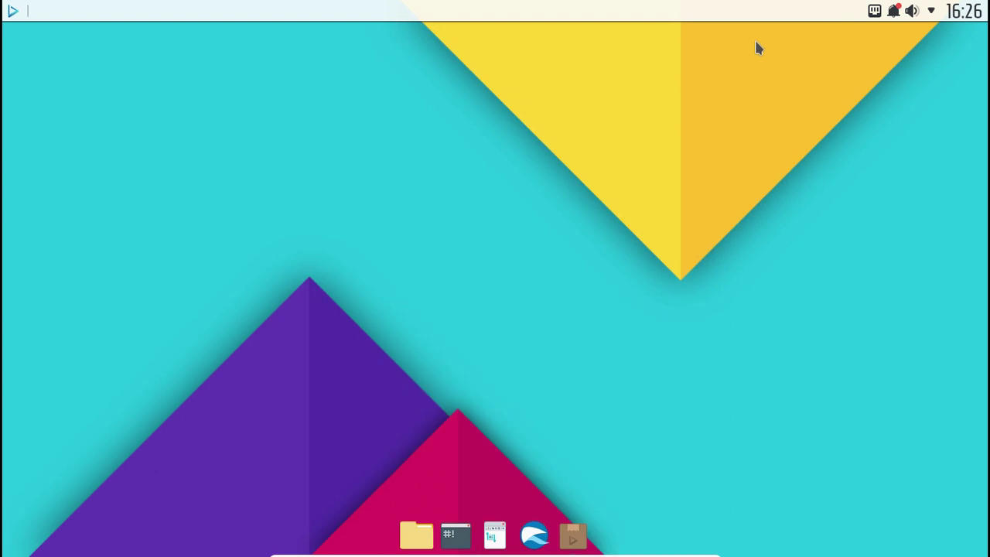
{"action": "left_click", "coordinate": [13, 11]}
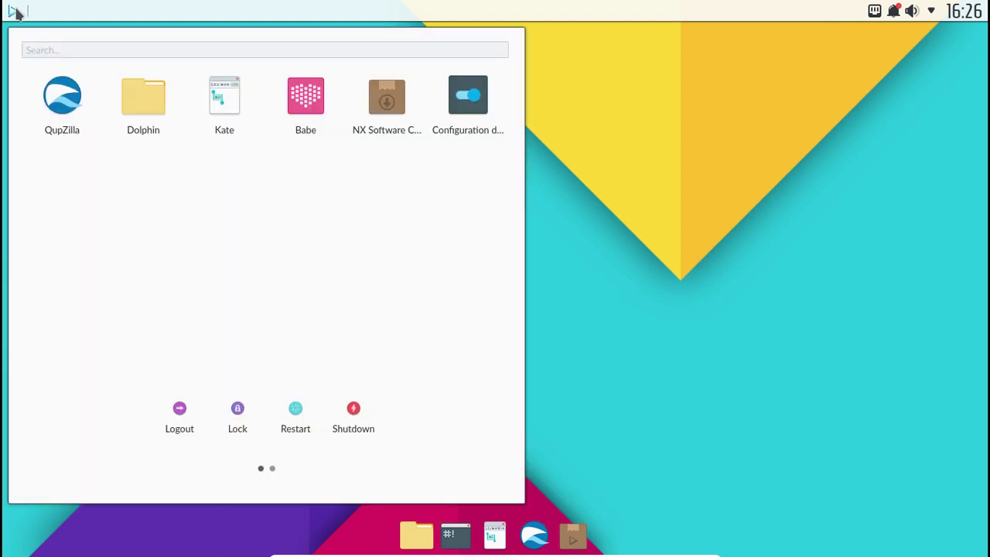
{"action": "left_click", "coordinate": [270, 470]}
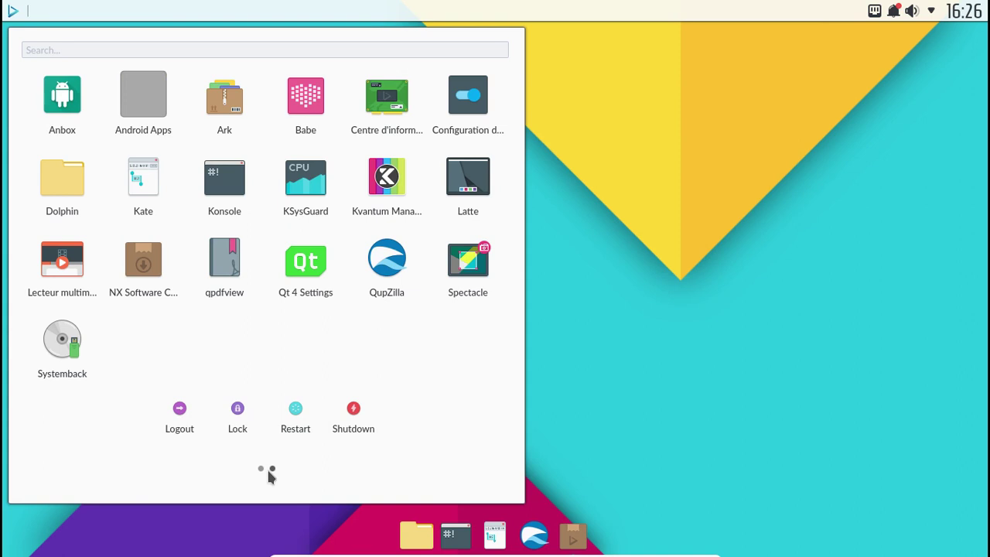
{"action": "left_click", "coordinate": [261, 468]}
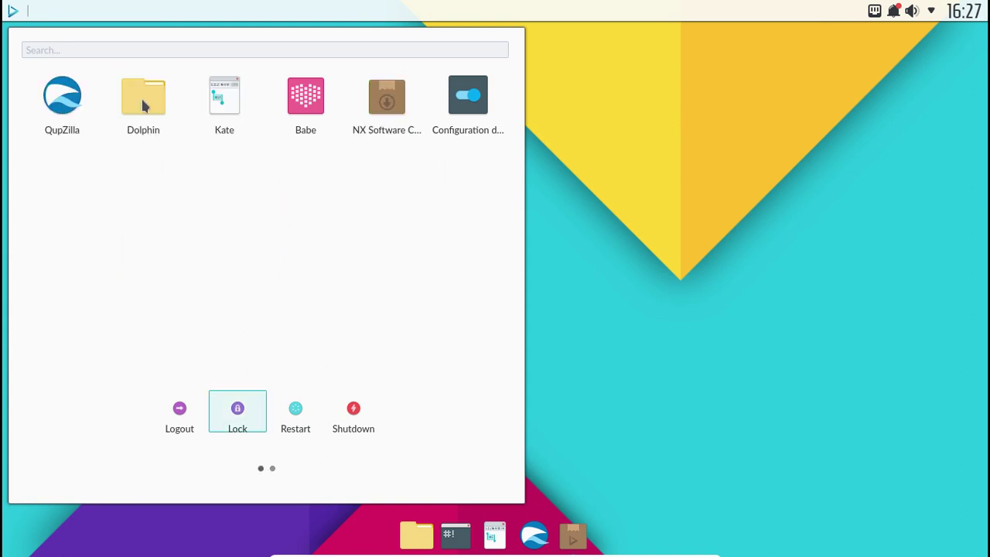
Search the application launcher for "xkcd", then clear the search text.
{"action": "left_click", "coordinate": [99, 50]}
{"action": "type", "text": "xk"}
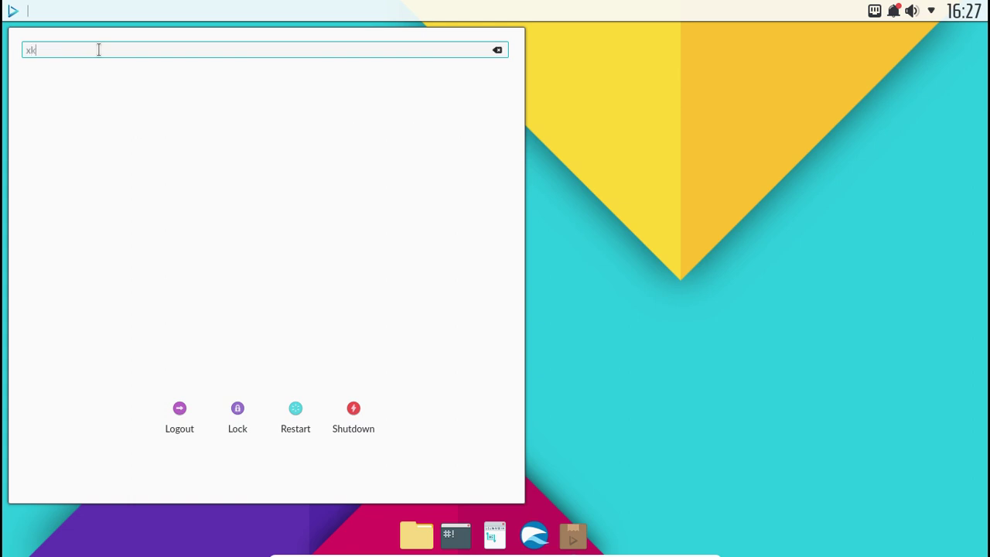
{"action": "type", "text": "cd"}
{"action": "key", "text": "BackSpace"}
{"action": "key", "text": "BackSpace"}
{"action": "key", "text": "BackSpace"}
{"action": "key", "text": "BackSpace"}
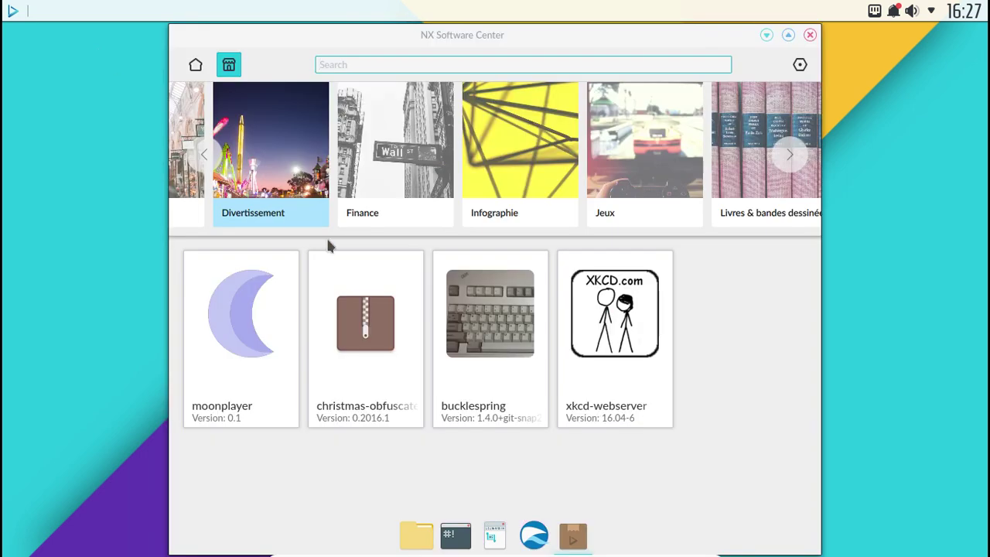
Open the moonplayer details in the software center's Divertissement category, read its description and try to install it.
{"action": "left_click", "coordinate": [265, 344]}
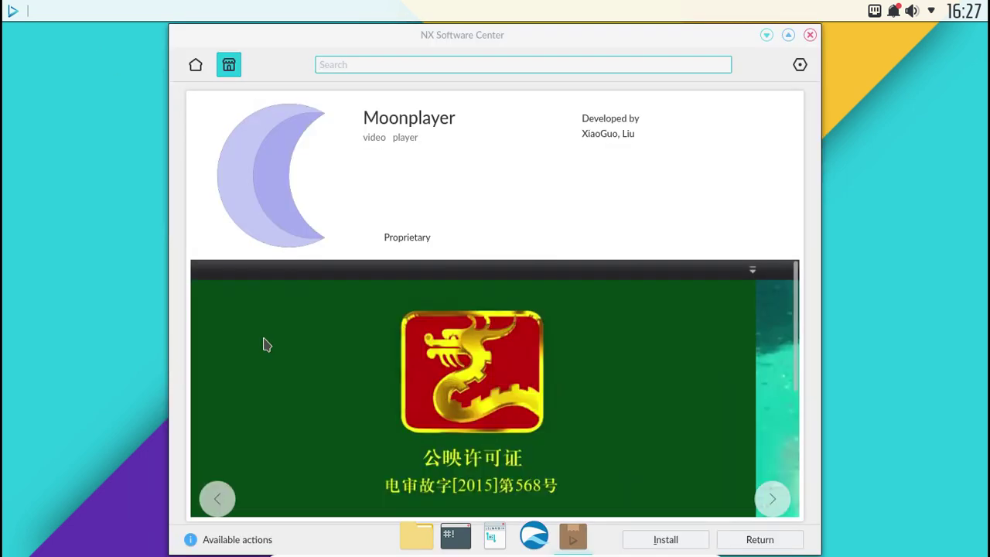
{"action": "scroll", "coordinate": [648, 291], "scroll_direction": "down", "scroll_amount": 3}
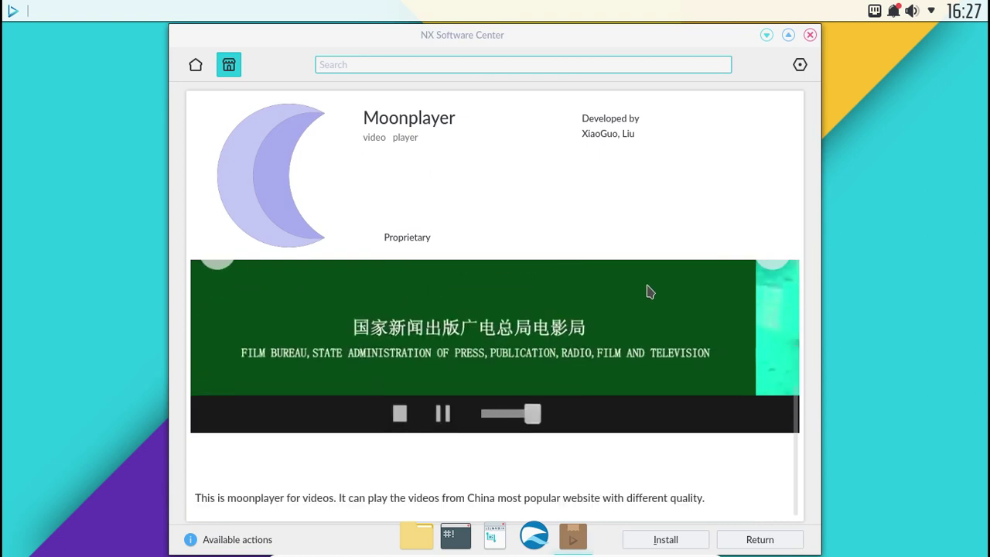
{"action": "left_click", "coordinate": [669, 540]}
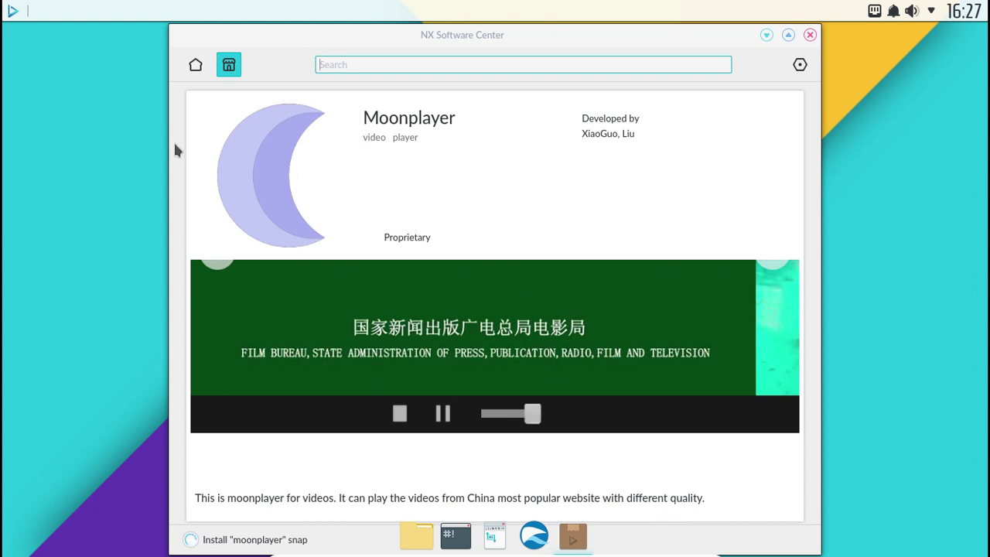
Open the system settings, view their version information in the about dialog, and close the settings.
{"action": "left_click", "coordinate": [13, 11]}
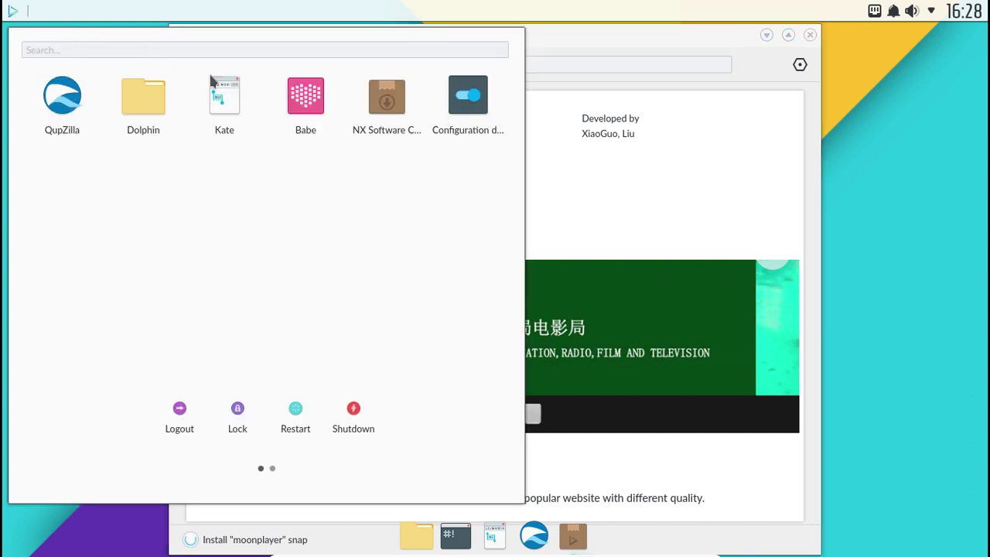
{"action": "left_click", "coordinate": [455, 122]}
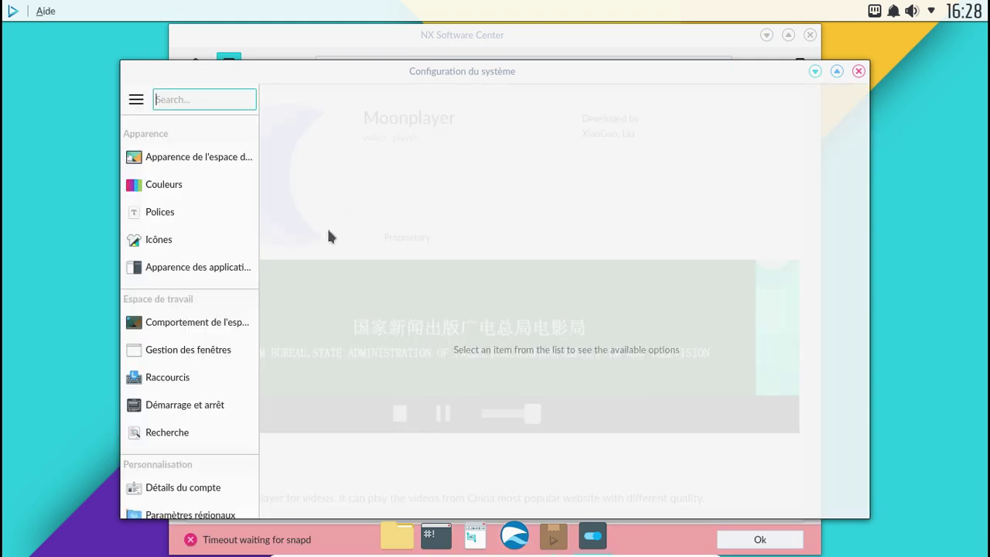
{"action": "scroll", "coordinate": [217, 309], "scroll_direction": "down", "scroll_amount": 1}
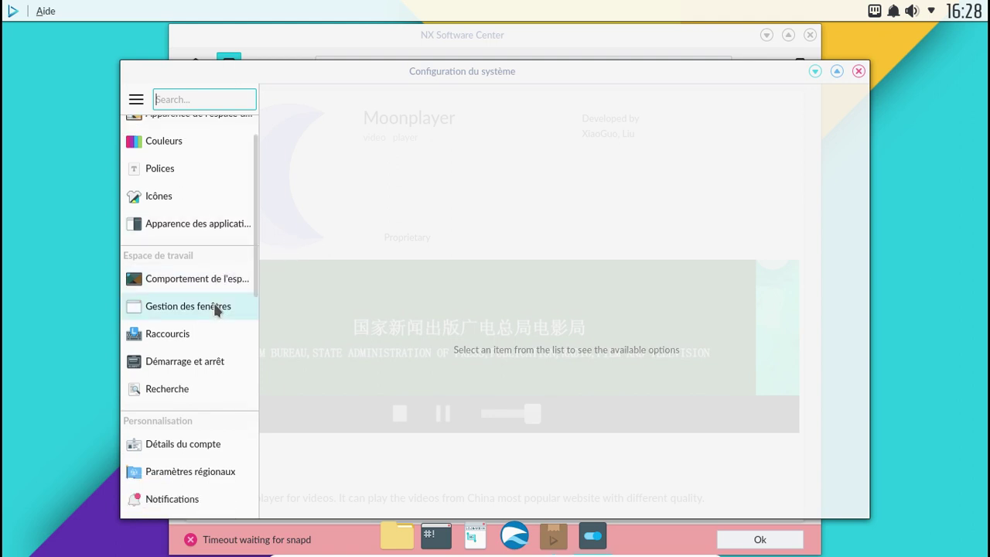
{"action": "left_click", "coordinate": [136, 101]}
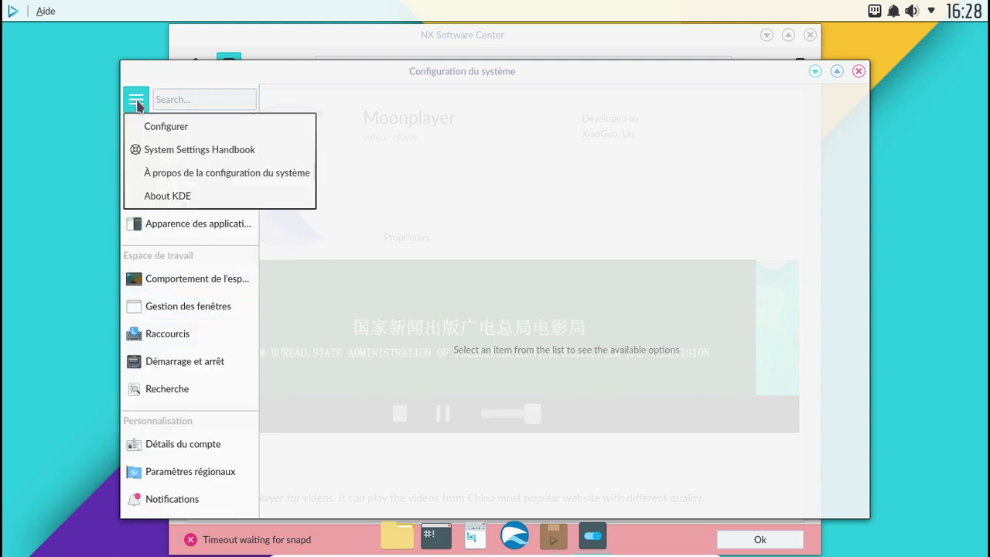
{"action": "left_click", "coordinate": [191, 177]}
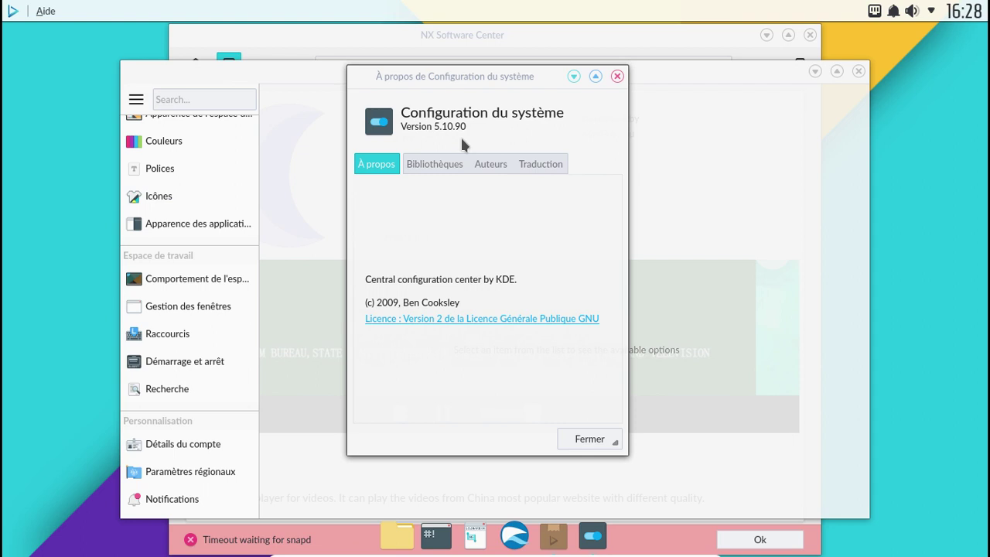
{"action": "left_click", "coordinate": [589, 439]}
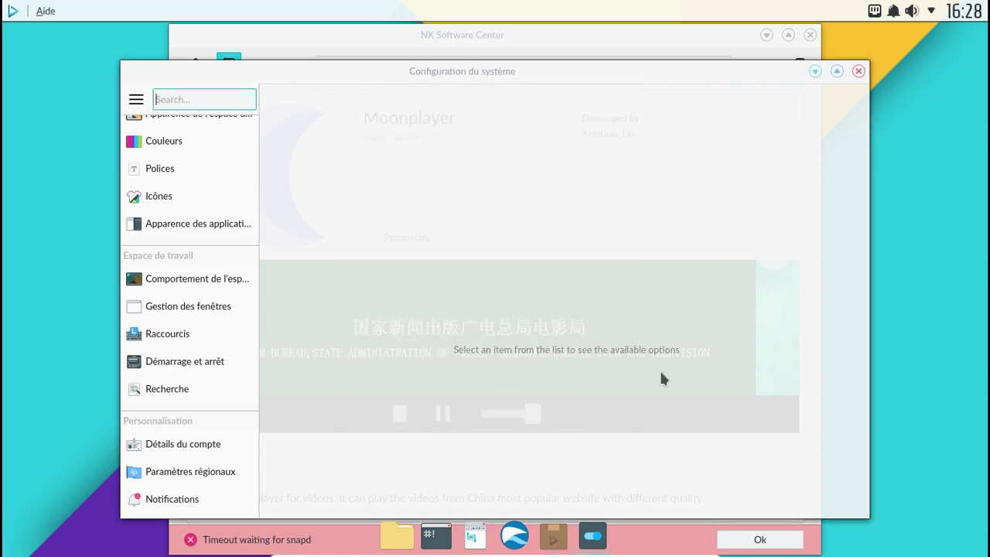
{"action": "left_click", "coordinate": [859, 71]}
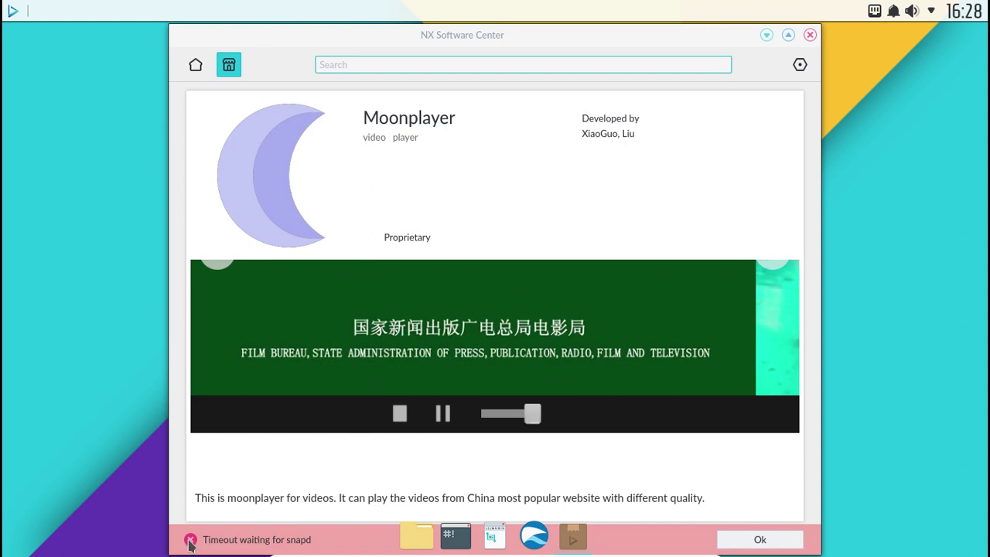
Disable the xkcd-webserver snap from the installed applications, authorise it with the account password, and leave its details page.
{"action": "left_click", "coordinate": [196, 66]}
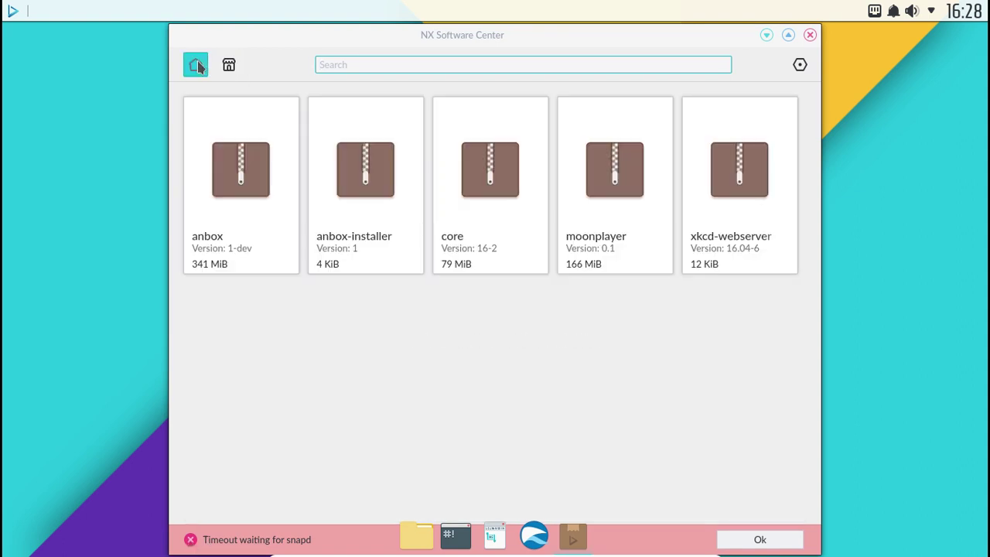
{"action": "left_click", "coordinate": [748, 180]}
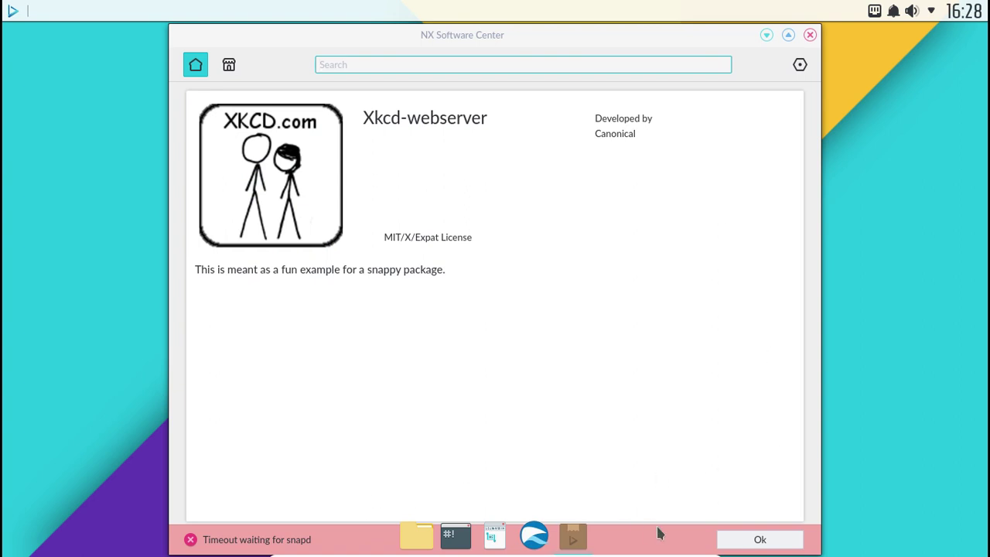
{"action": "left_click", "coordinate": [747, 545]}
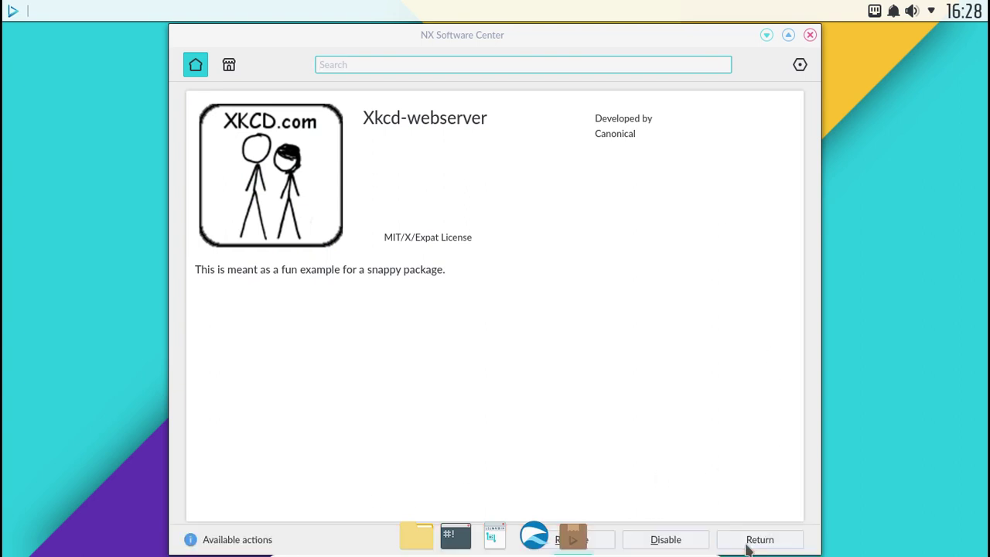
{"action": "left_click", "coordinate": [648, 541]}
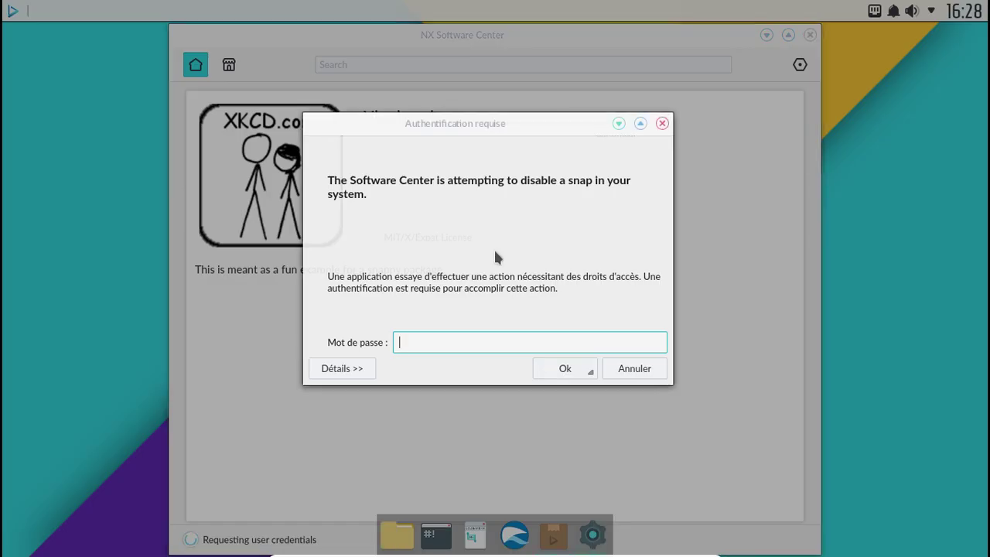
{"action": "type", "text": "********"}
{"action": "key", "text": "Return"}
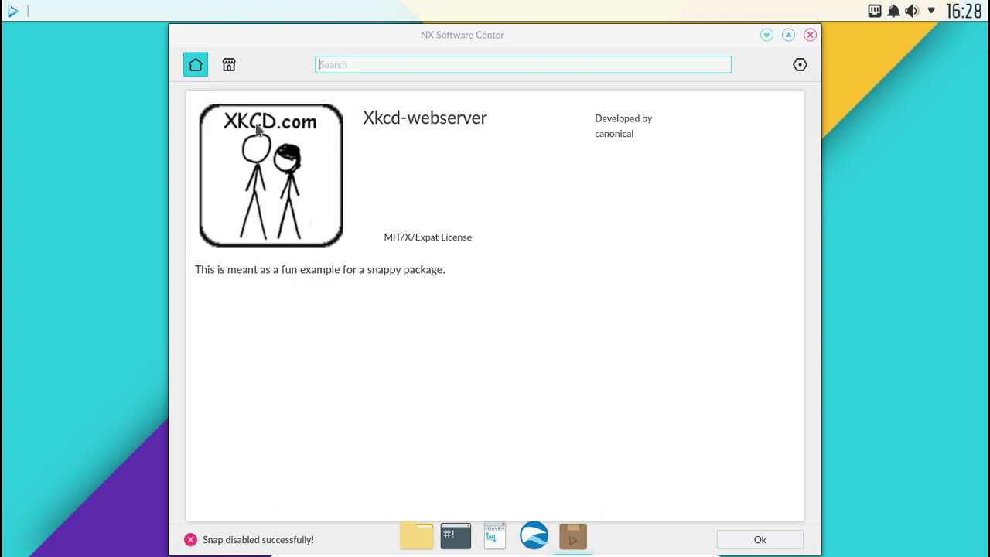
{"action": "left_click", "coordinate": [778, 548]}
{"action": "left_click", "coordinate": [776, 547]}
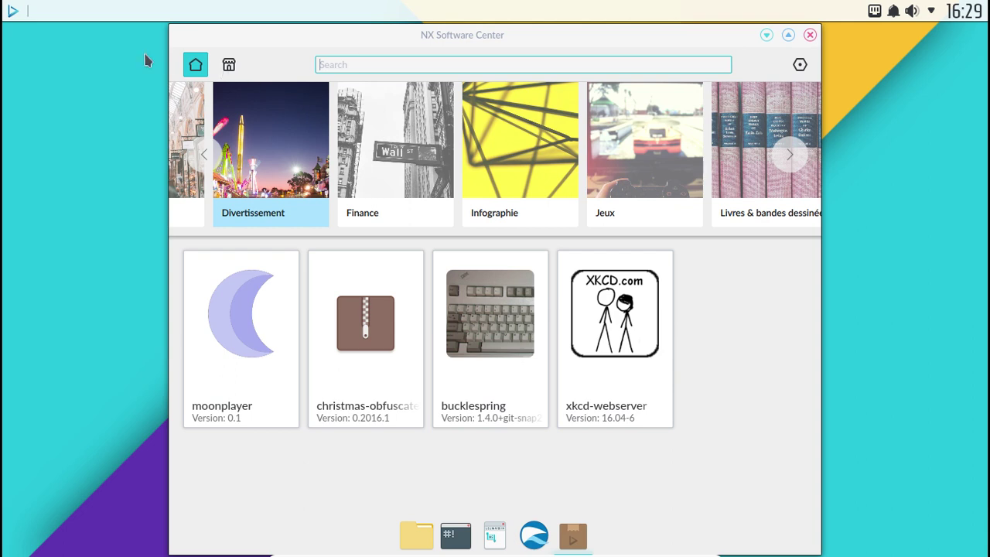
Close the software center and reopen it from the application launcher to reload the installed applications.
{"action": "left_click", "coordinate": [13, 12]}
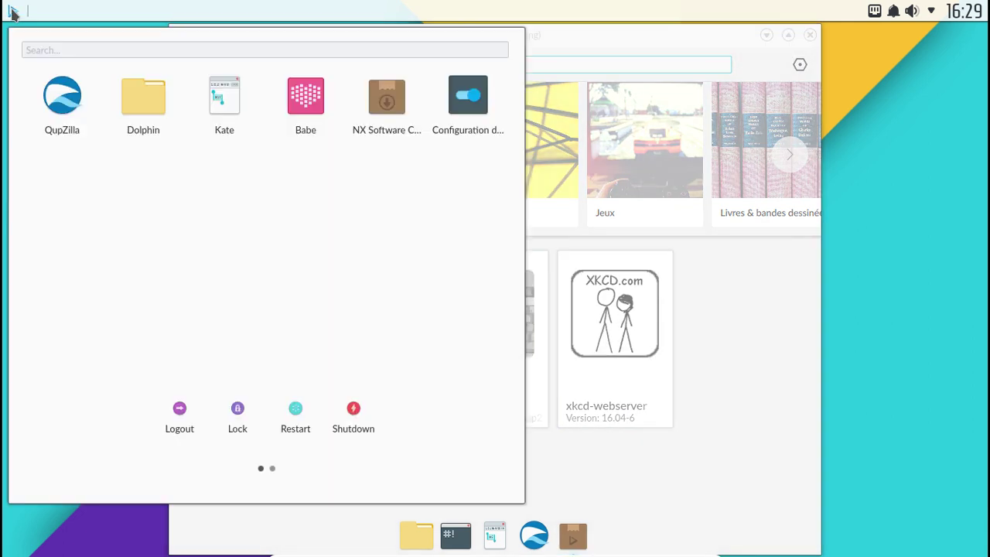
{"action": "left_click", "coordinate": [13, 13]}
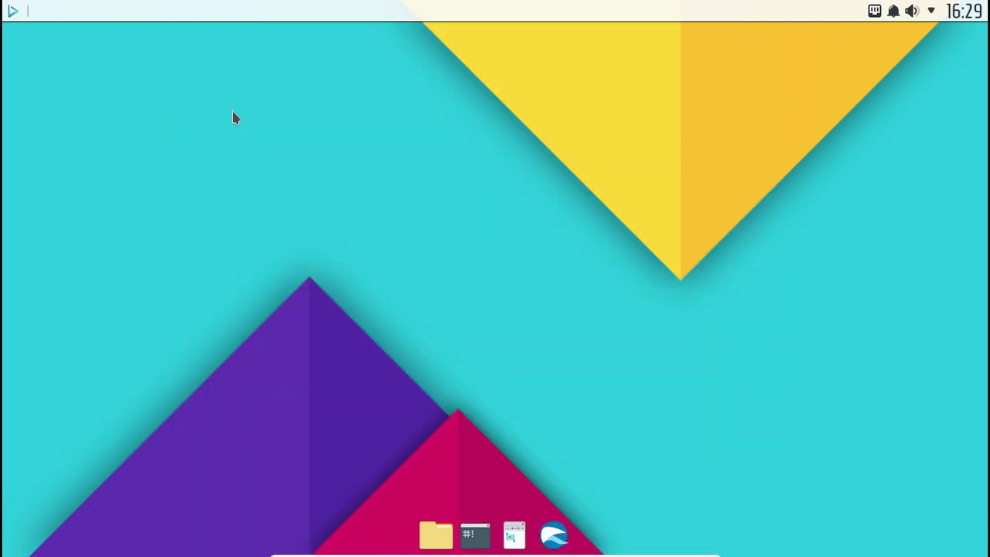
{"action": "left_click", "coordinate": [13, 12]}
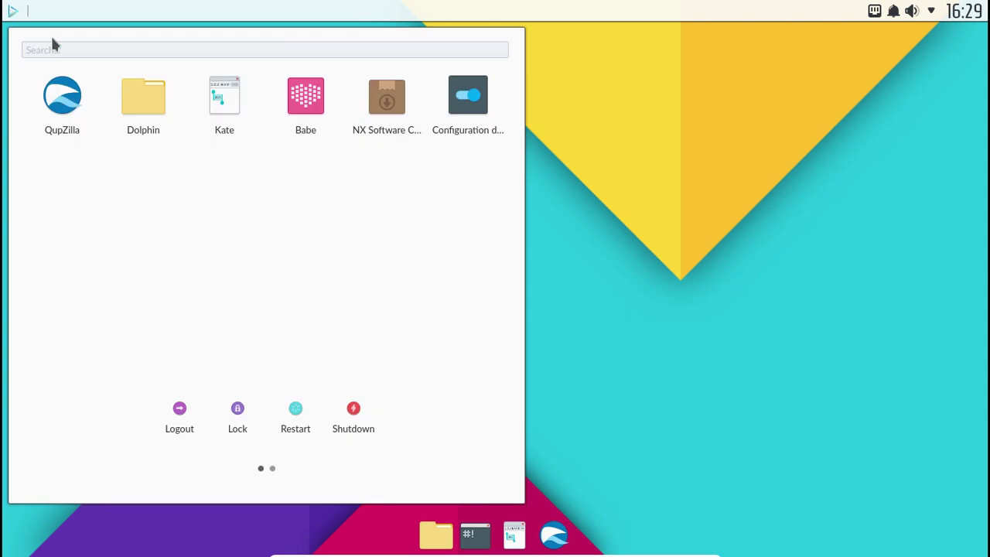
{"action": "left_click", "coordinate": [395, 109]}
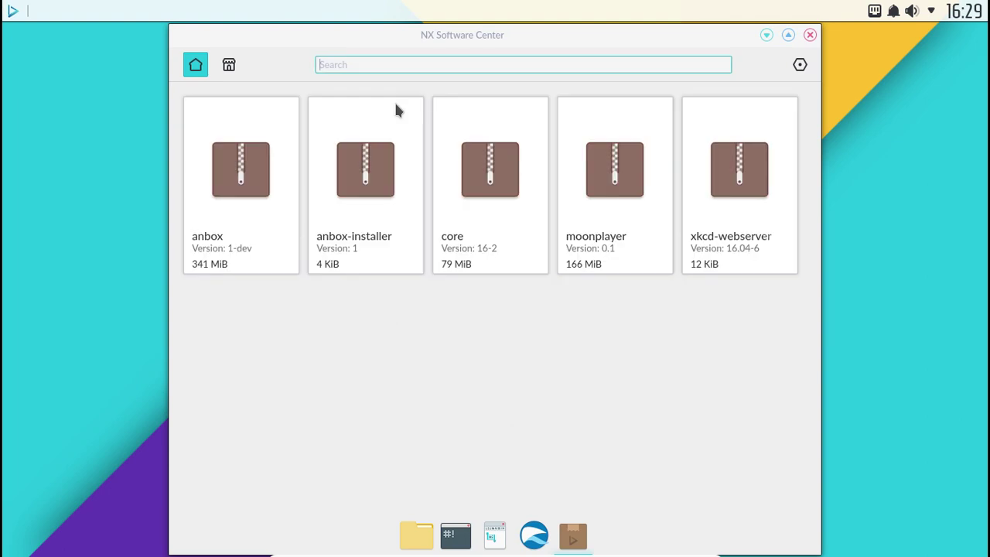
Remove the xkcd-webserver snap from its details page, authorise it with the account password, and return to the installed applications.
{"action": "left_click", "coordinate": [742, 124]}
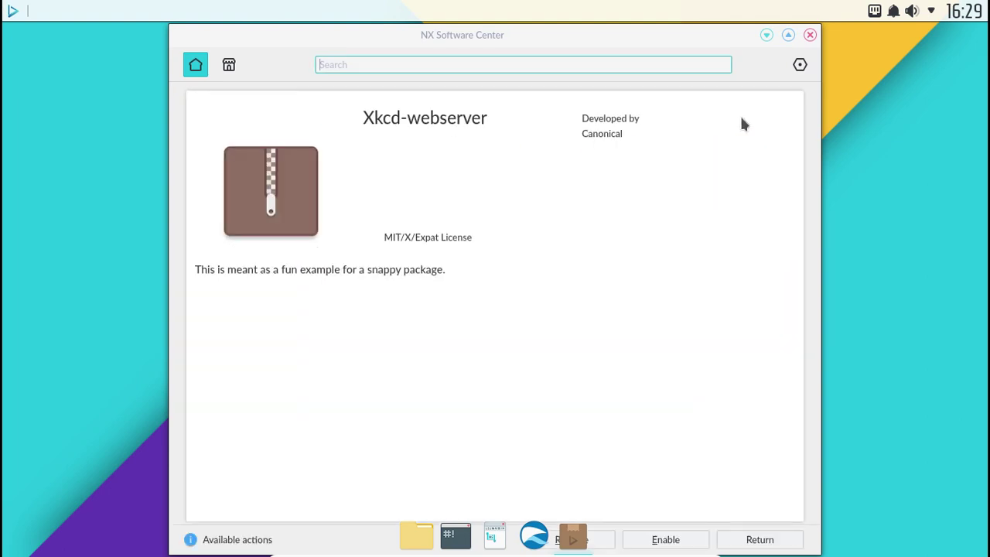
{"action": "left_click", "coordinate": [606, 541]}
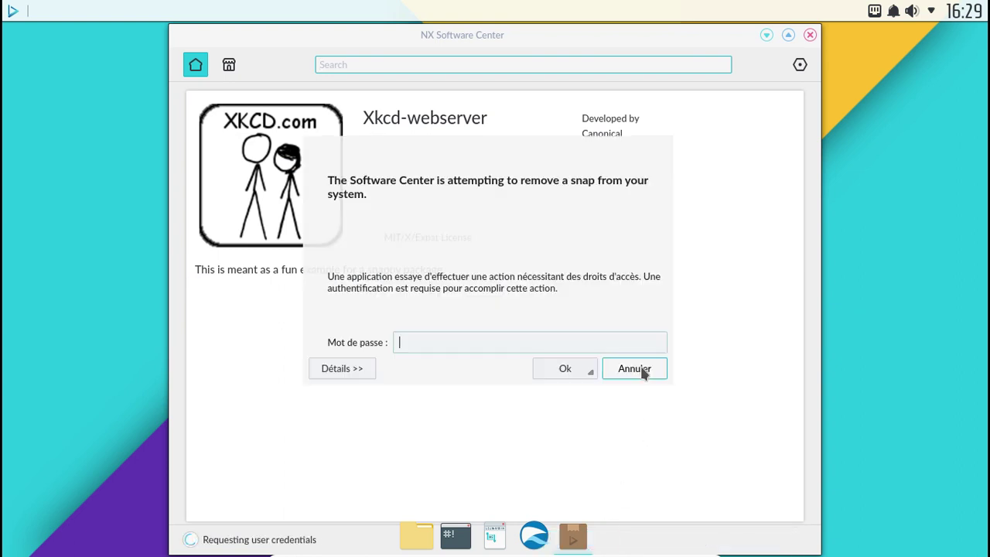
{"action": "type", "text": "•••••••••••"}
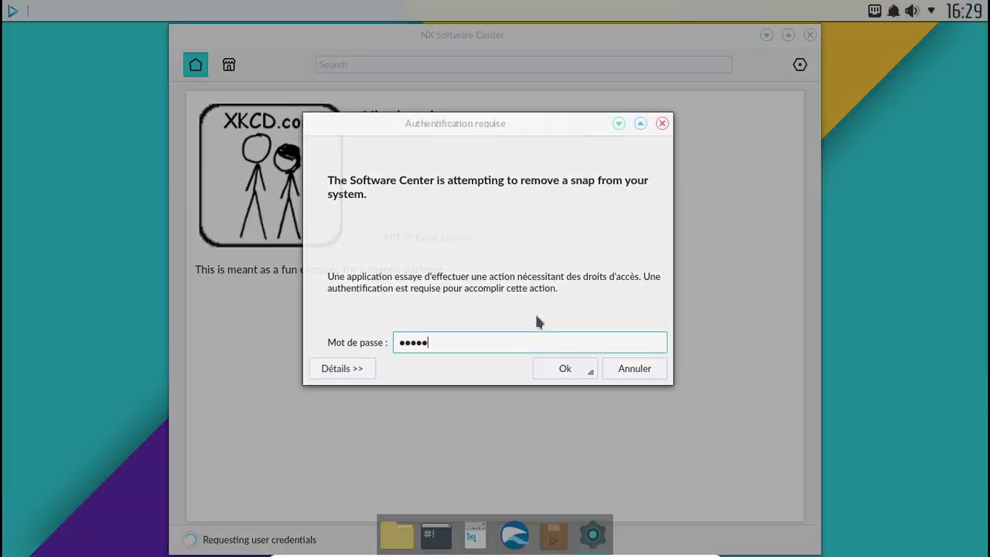
{"action": "key", "text": "BackSpace"}
{"action": "key", "text": "BackSpace"}
{"action": "key", "text": "BackSpace"}
{"action": "key", "text": "BackSpace"}
{"action": "key", "text": "BackSpace"}
{"action": "key", "text": "BackSpace"}
{"action": "key", "text": "BackSpace"}
{"action": "key", "text": "BackSpace"}
{"action": "key", "text": "BackSpace"}
{"action": "key", "text": "BackSpace"}
{"action": "key", "text": "BackSpace"}
{"action": "type", "text": "•••••••"}
{"action": "key", "text": "Return"}
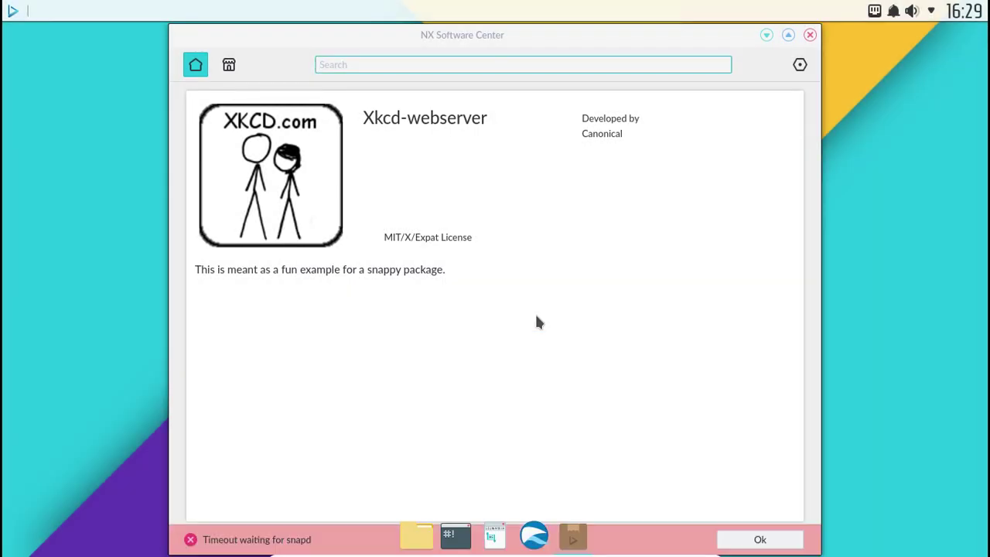
{"action": "left_click", "coordinate": [760, 540]}
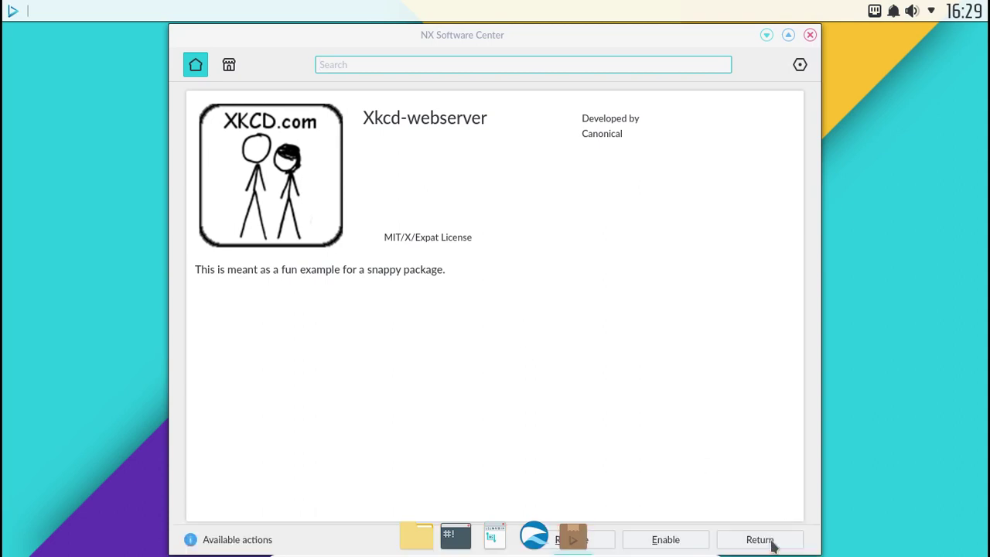
{"action": "left_click", "coordinate": [772, 544]}
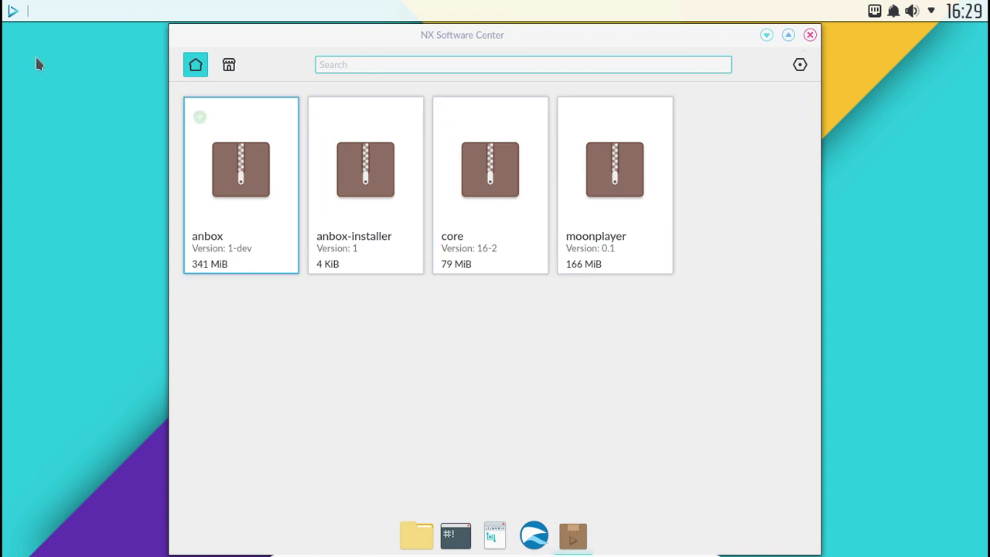
Search the application launcher for "moo" and try to start MoonPlayer.
{"action": "left_click", "coordinate": [12, 11]}
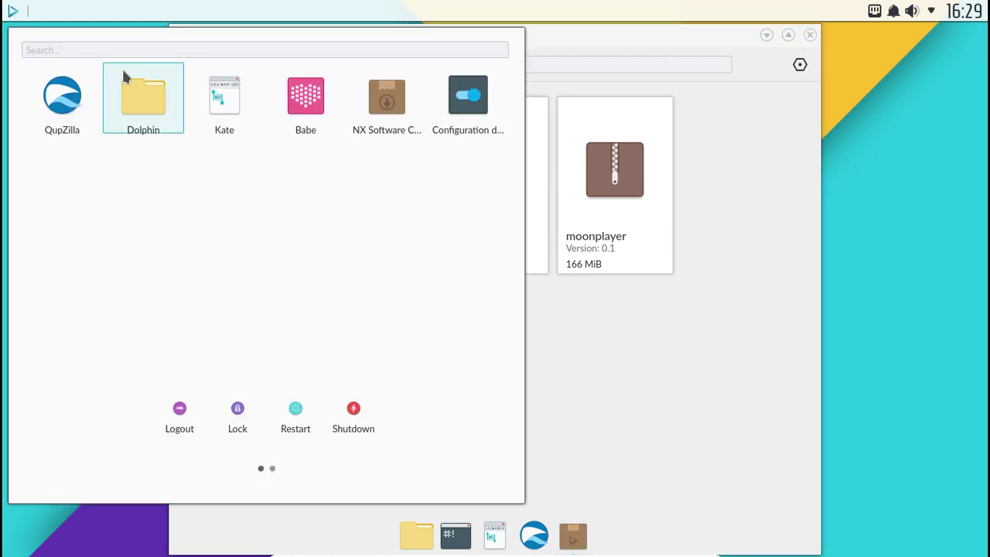
{"action": "left_click", "coordinate": [96, 47]}
{"action": "type", "text": "moo"}
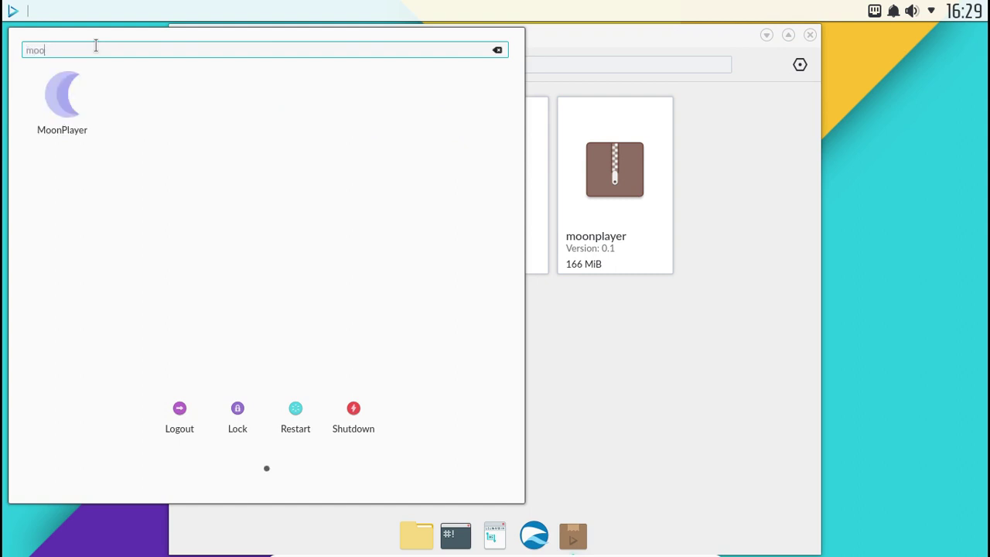
{"action": "left_click", "coordinate": [82, 95]}
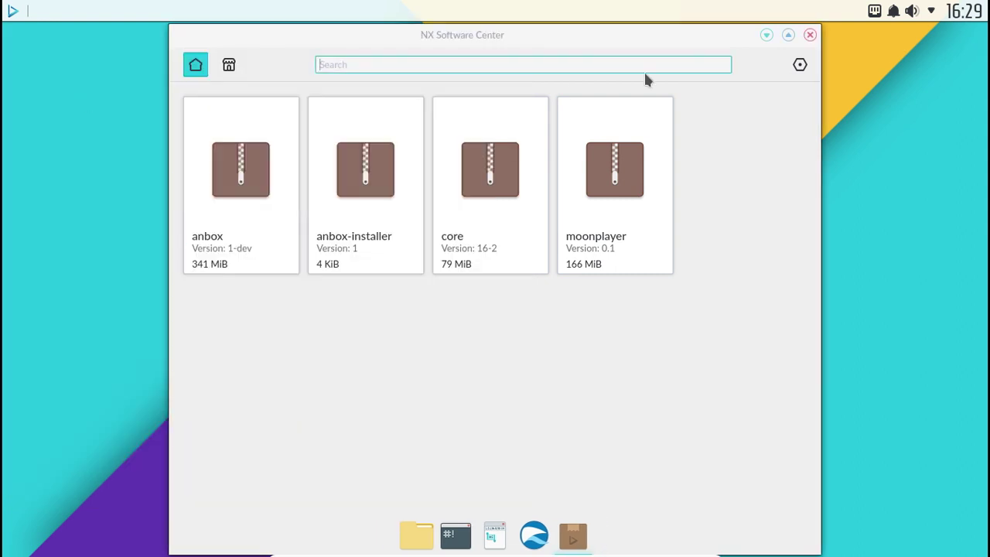
Close the software center and try to start MoonPlayer from the launcher's full application list.
{"action": "left_click", "coordinate": [809, 35]}
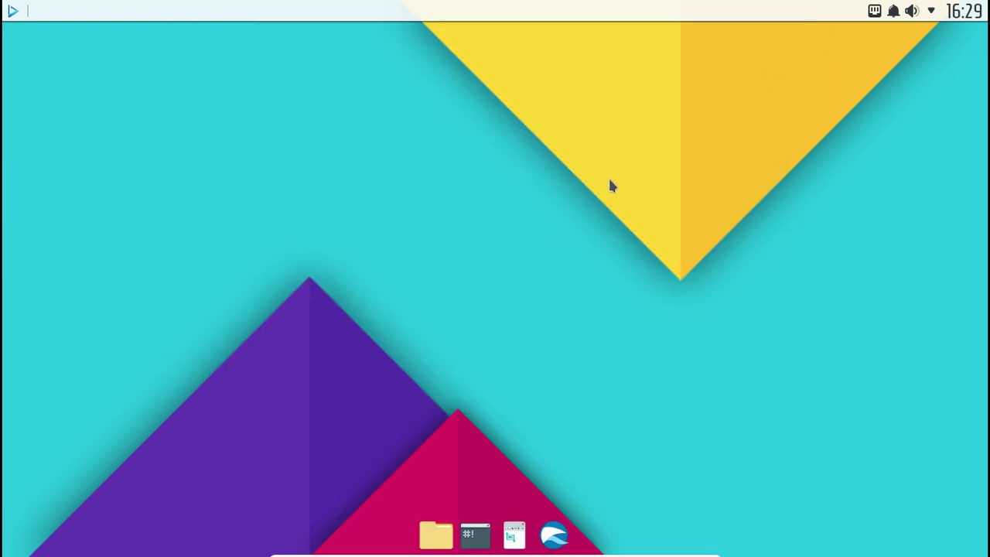
{"action": "left_click", "coordinate": [11, 11]}
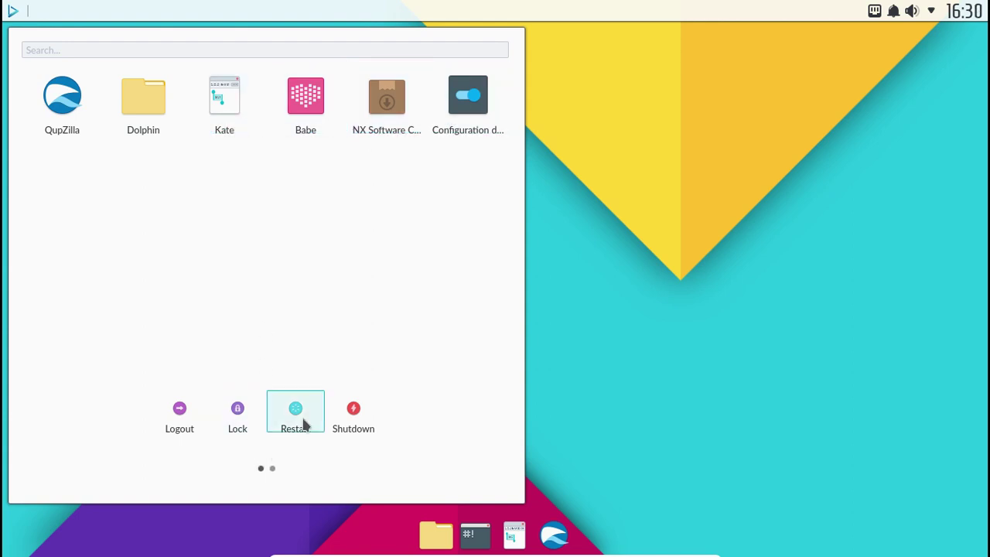
{"action": "left_click", "coordinate": [275, 471]}
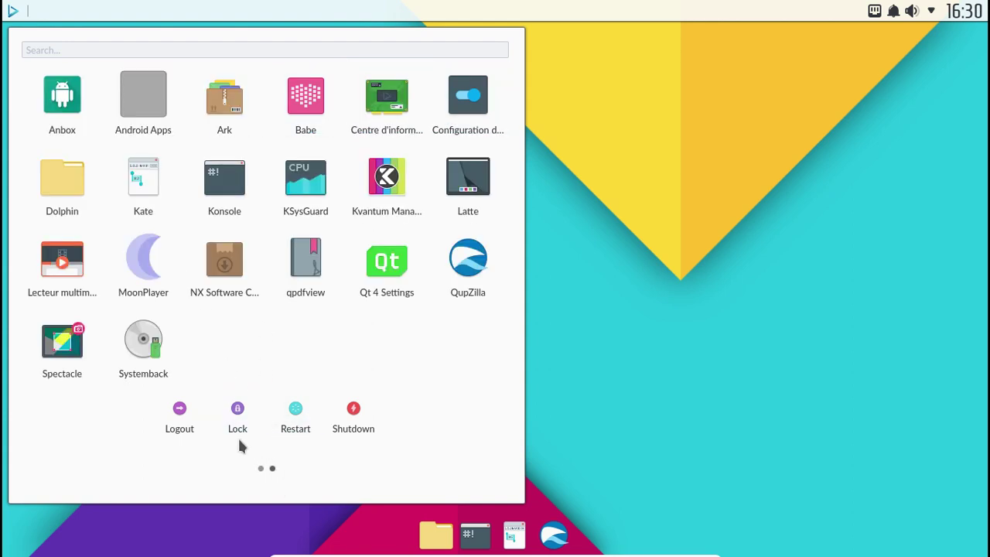
{"action": "left_click", "coordinate": [162, 285]}
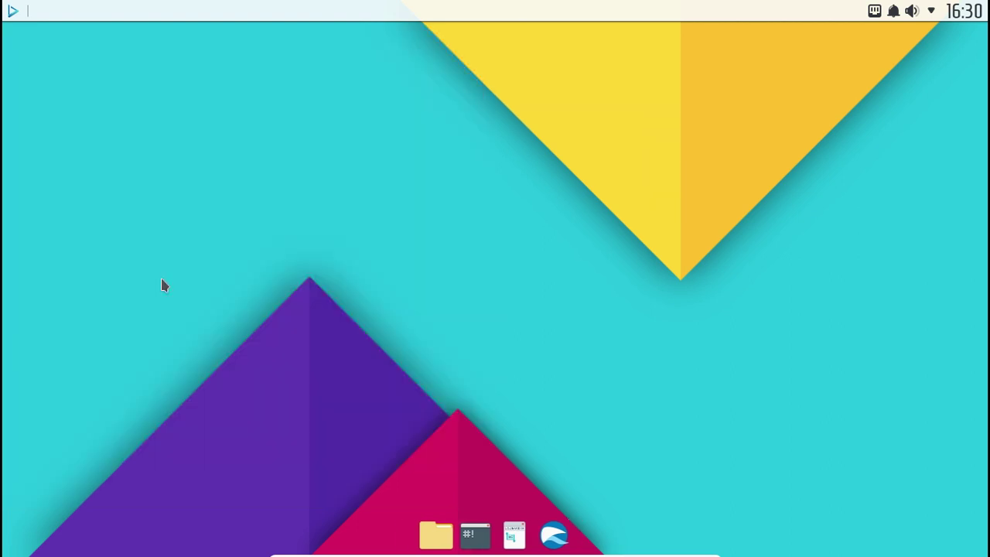
Review the icon themes (Icônes) in the system settings, then close the settings.
{"action": "left_click", "coordinate": [12, 13]}
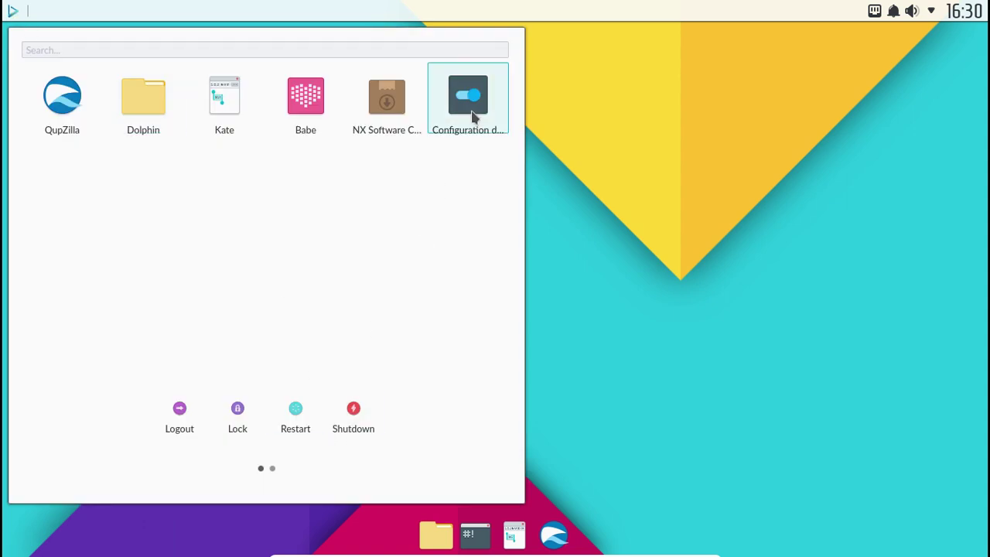
{"action": "left_click", "coordinate": [473, 116]}
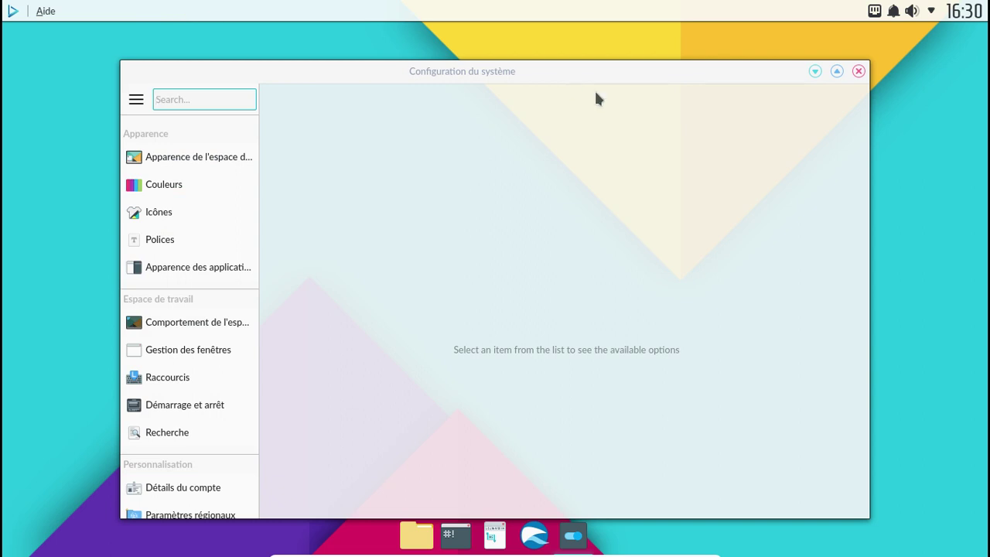
{"action": "left_click", "coordinate": [202, 210]}
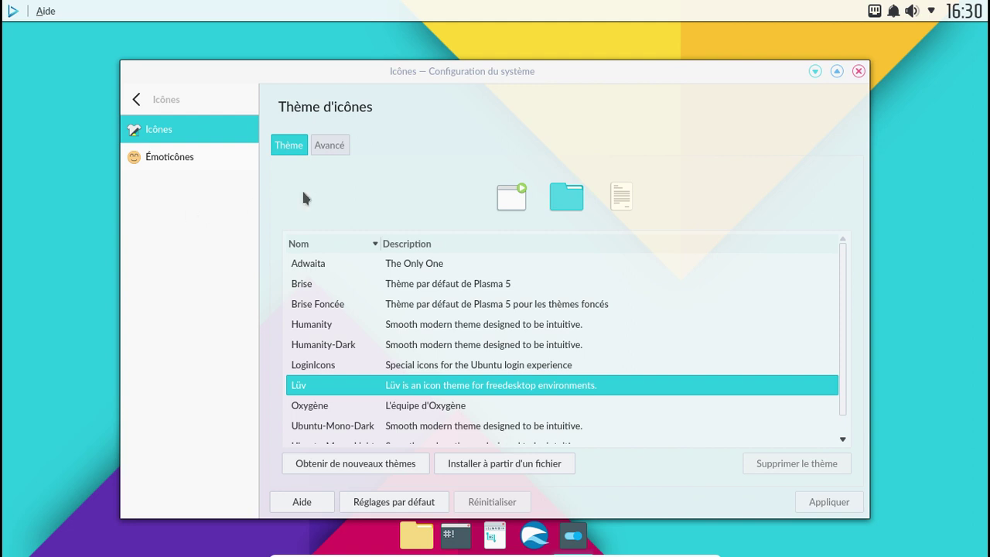
{"action": "left_click", "coordinate": [859, 72]}
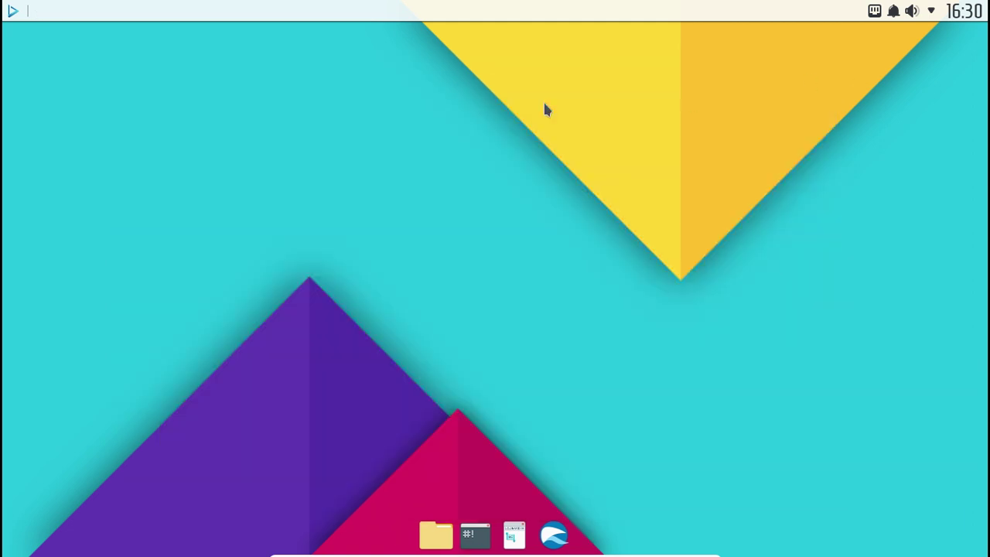
Log out of the desktop session and shut the system down from the login screen.
{"action": "left_click", "coordinate": [23, 11]}
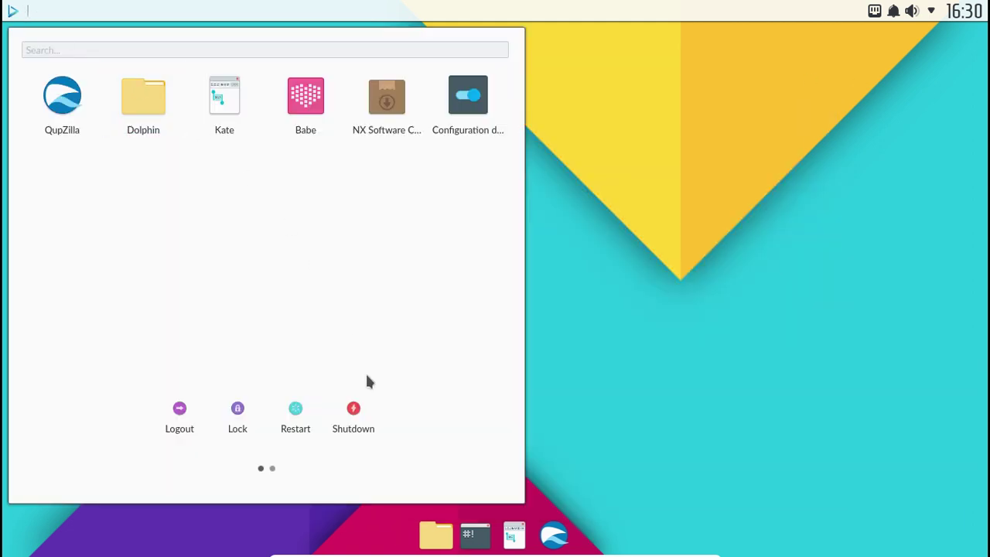
{"action": "left_click", "coordinate": [358, 410]}
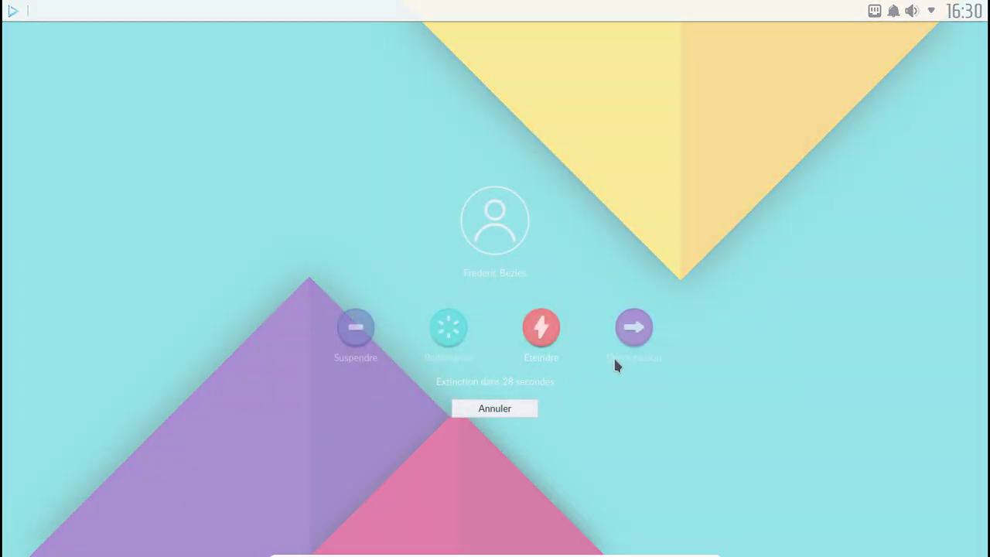
{"action": "left_click", "coordinate": [635, 328]}
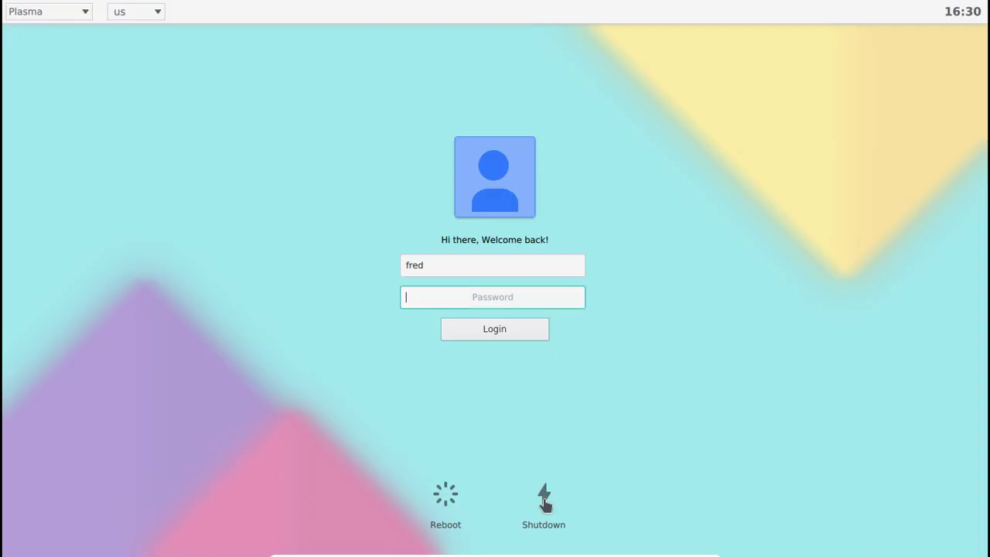
{"action": "left_click", "coordinate": [545, 501]}
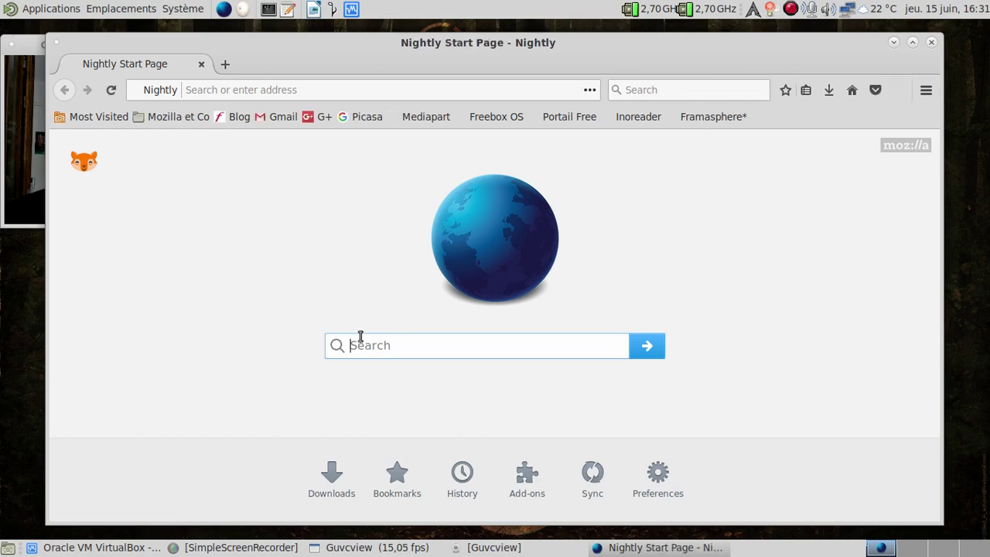
Look up "nitrux" in the Nightly browser, open the suggested nxos.org site and view its Download section.
{"action": "left_click", "coordinate": [350, 90]}
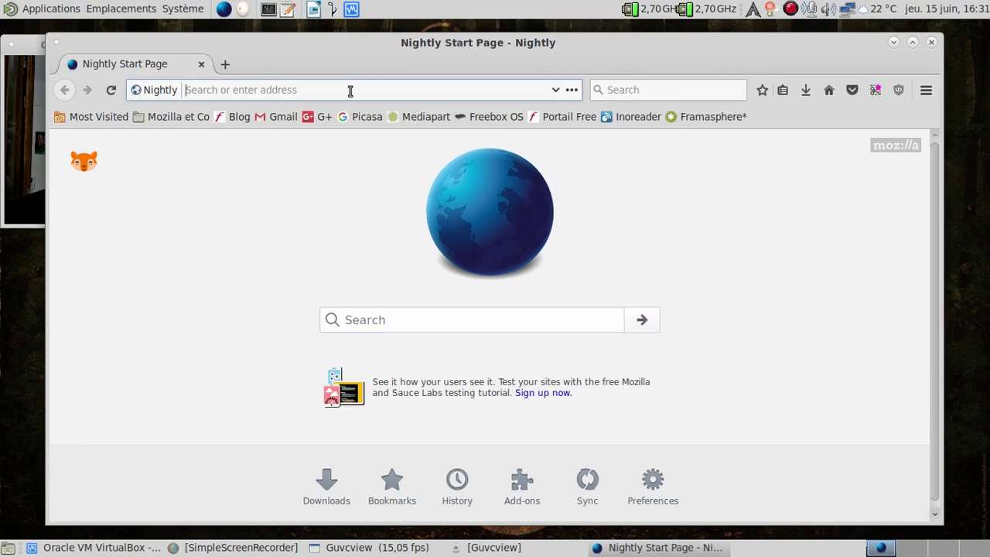
{"action": "type", "text": "nitrux"}
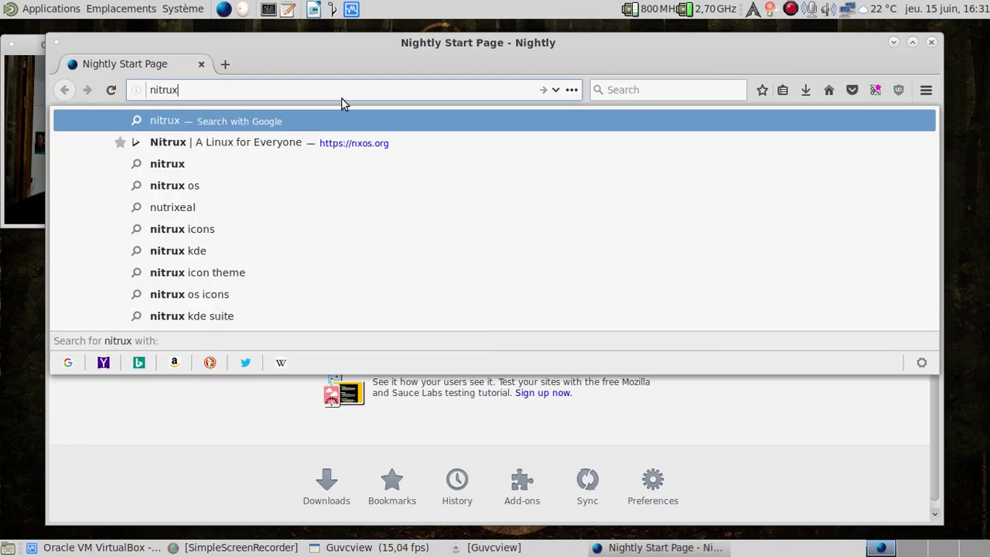
{"action": "left_click", "coordinate": [327, 140]}
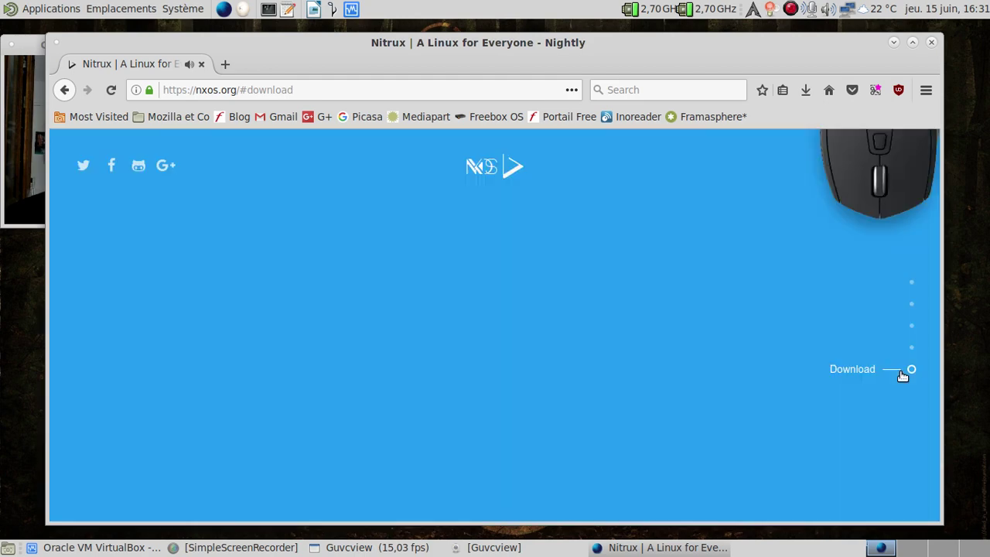
{"action": "left_click", "coordinate": [907, 372]}
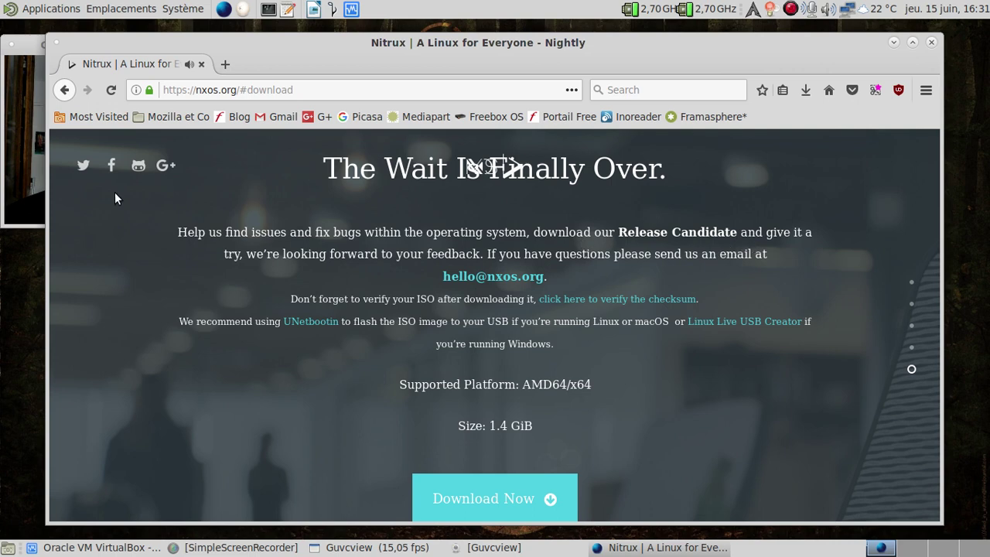
{"action": "left_click", "coordinate": [28, 165]}
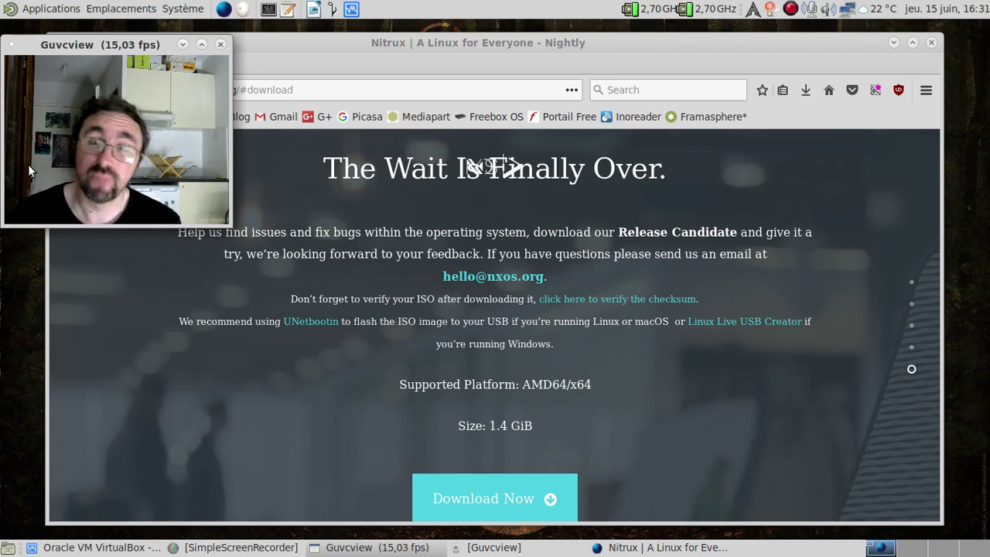
Search the web for "plasma 5.11" and open the "Schedules/Plasma 5 - KDE Community Wiki" result.
{"action": "left_click", "coordinate": [627, 90]}
{"action": "type", "text": "plas"}
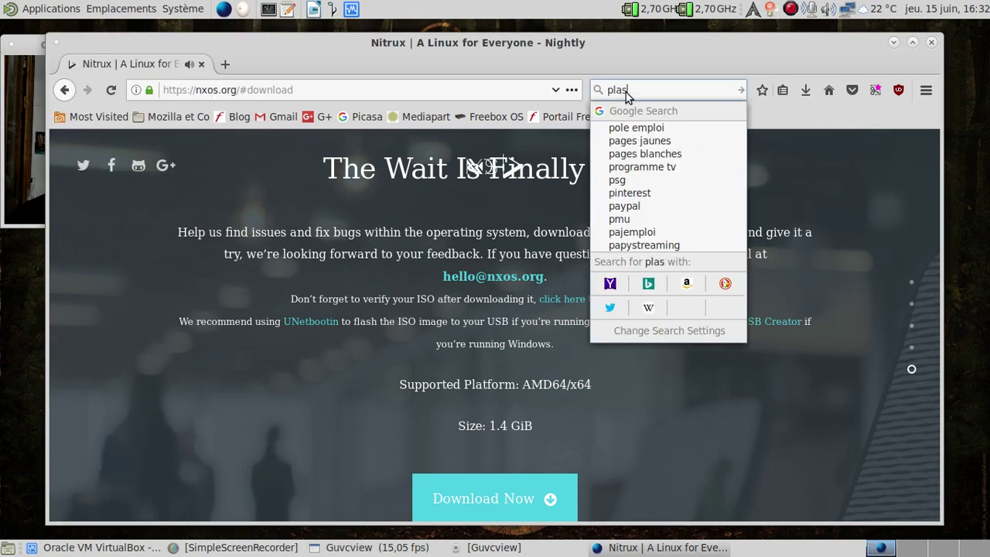
{"action": "type", "text": "ma 5.11"}
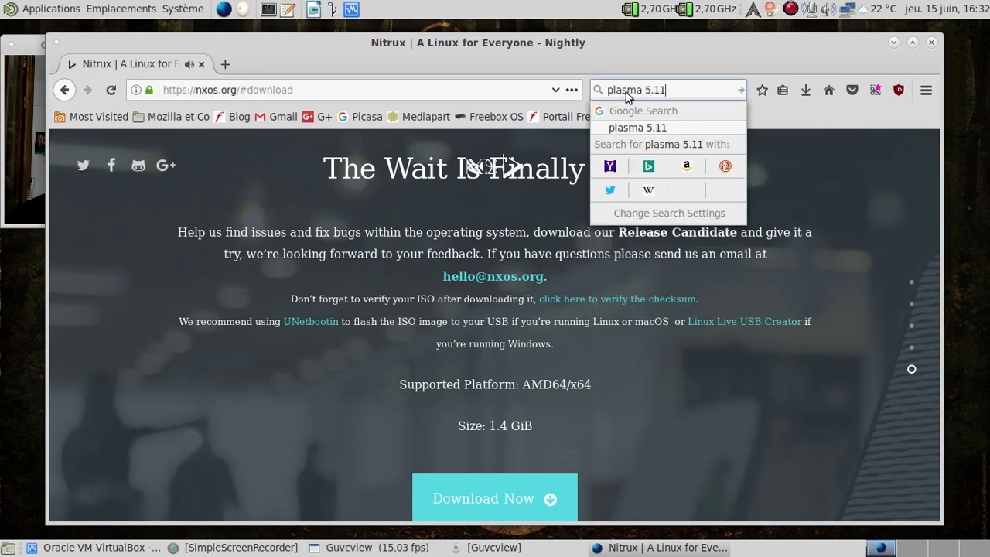
{"action": "key", "text": "Return"}
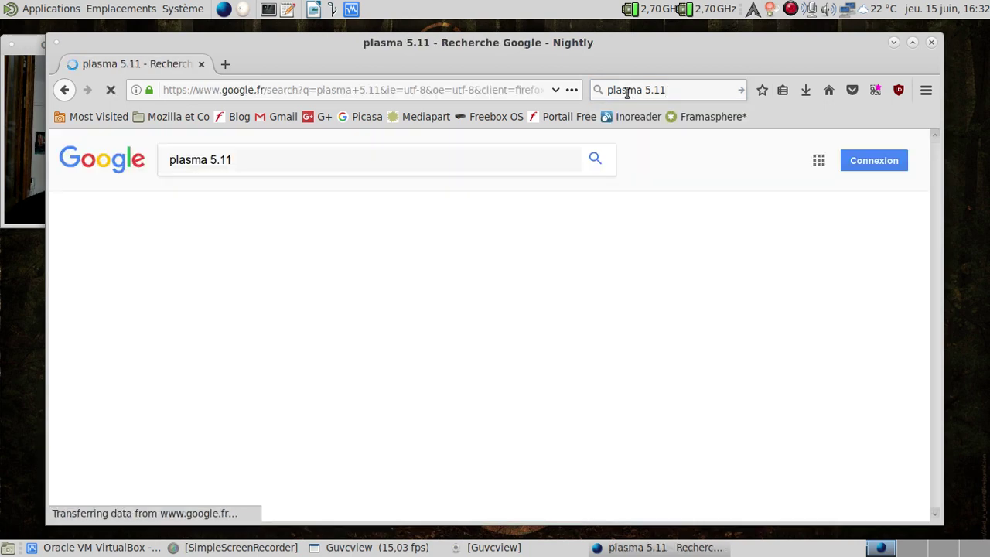
{"action": "scroll", "coordinate": [323, 430], "scroll_direction": "down", "scroll_amount": 2}
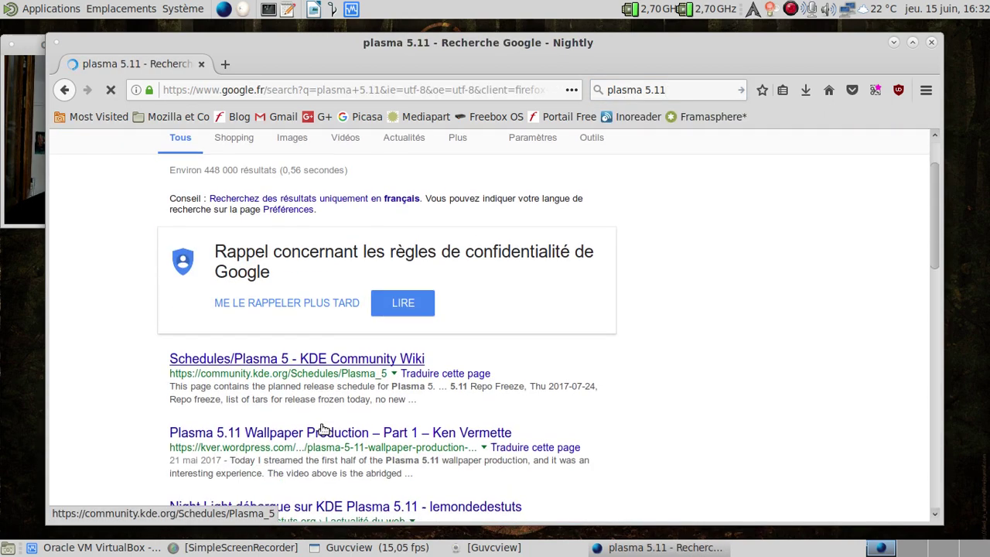
{"action": "left_click", "coordinate": [313, 343]}
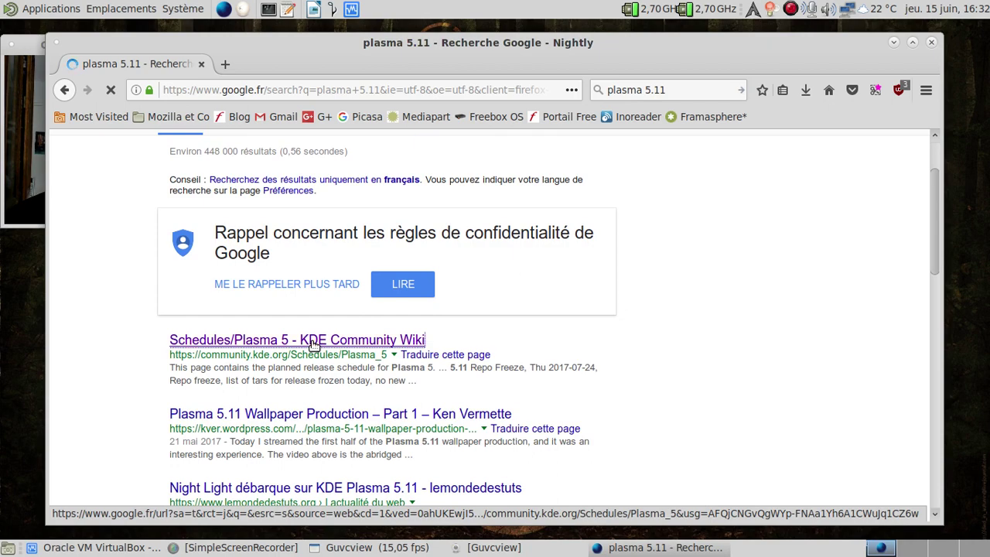
Examine the Plasma 5 release schedule table, comparing the dates of the 5.10 and 5.11 versions.
{"action": "scroll", "coordinate": [313, 343], "scroll_direction": "down", "scroll_amount": 4}
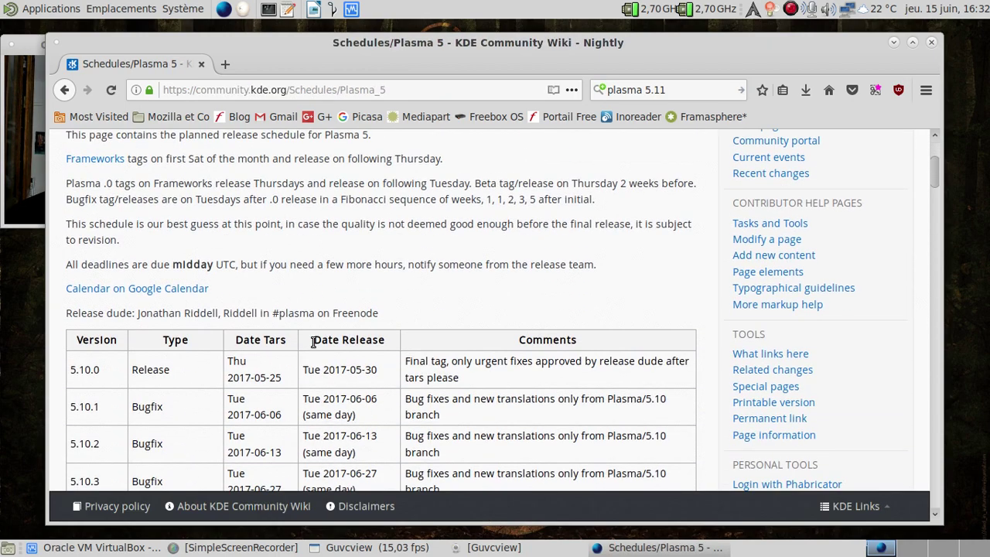
{"action": "scroll", "coordinate": [314, 343], "scroll_direction": "down", "scroll_amount": 10}
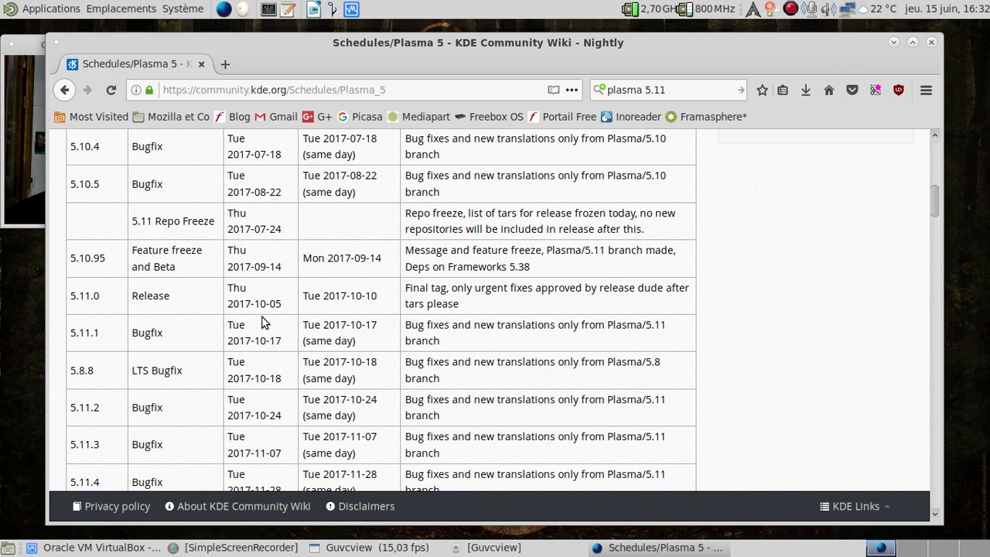
{"action": "left_click", "coordinate": [14, 176]}
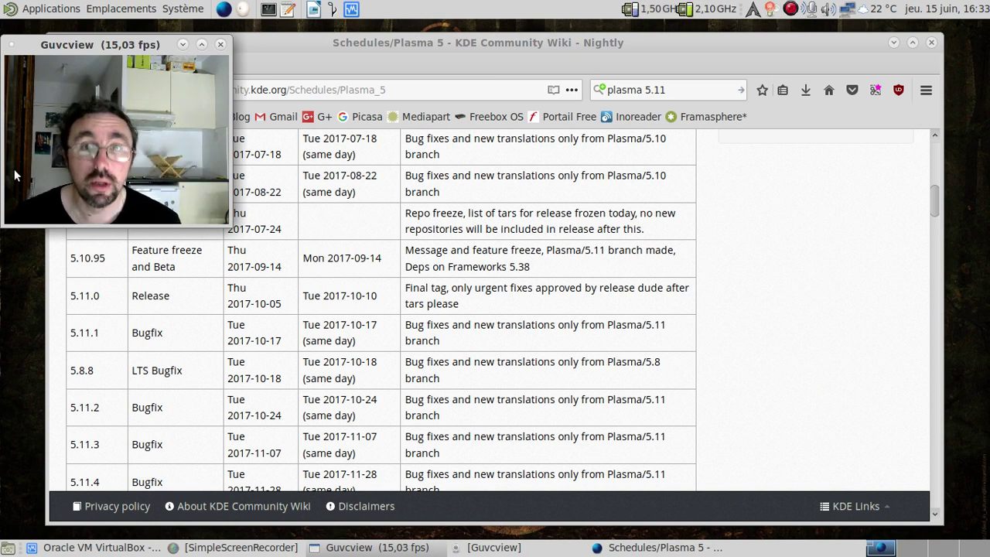
{"action": "left_click", "coordinate": [429, 247]}
{"action": "scroll", "coordinate": [780, 249], "scroll_direction": "up", "scroll_amount": 2}
{"action": "scroll", "coordinate": [780, 249], "scroll_direction": "up", "scroll_amount": 1}
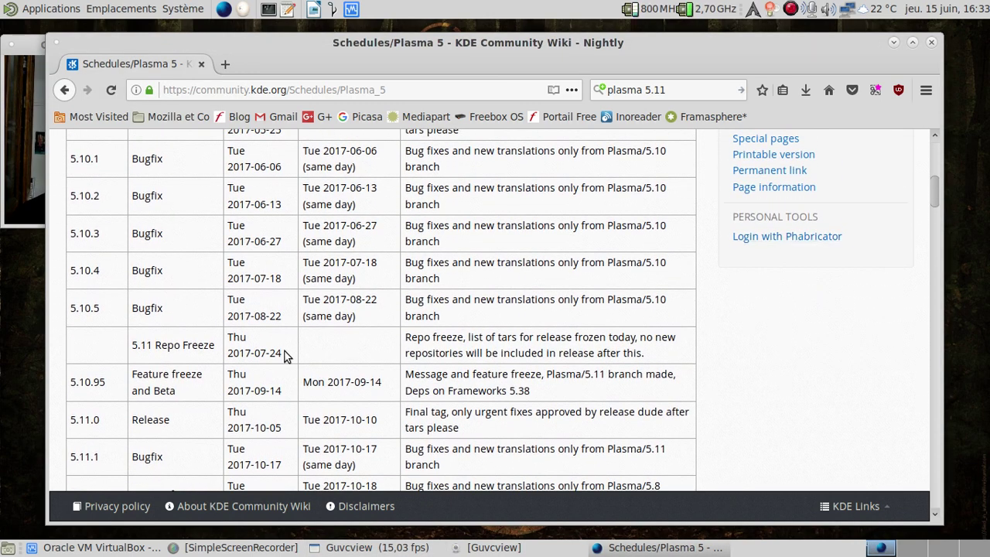
{"action": "scroll", "coordinate": [284, 356], "scroll_direction": "up", "scroll_amount": 1}
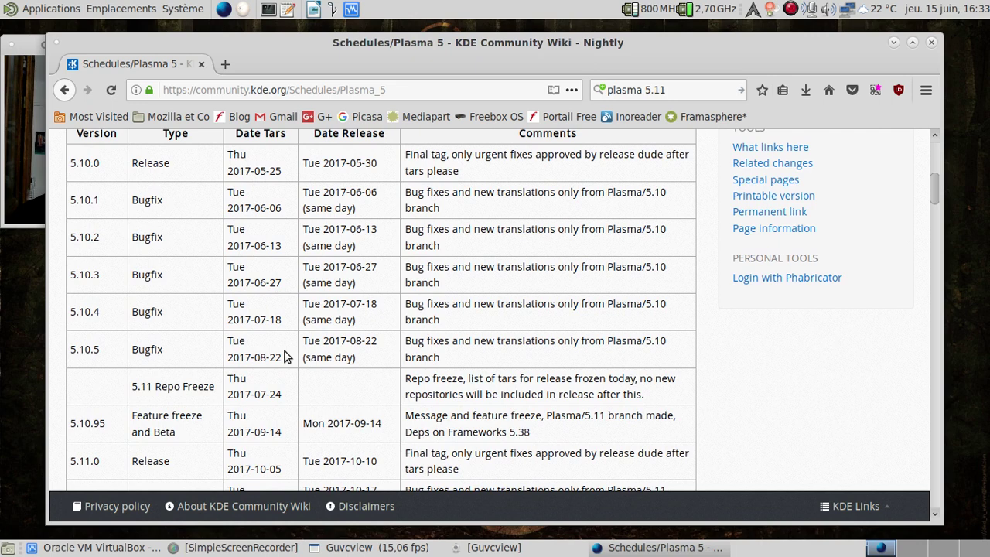
{"action": "scroll", "coordinate": [284, 356], "scroll_direction": "up", "scroll_amount": 1}
{"action": "scroll", "coordinate": [284, 356], "scroll_direction": "down", "scroll_amount": 2}
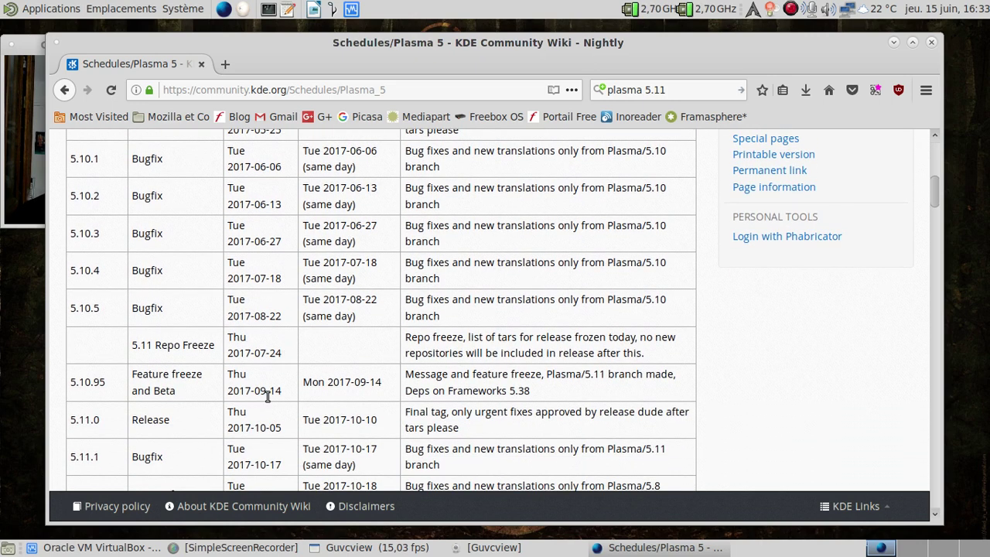
{"action": "left_click", "coordinate": [23, 206]}
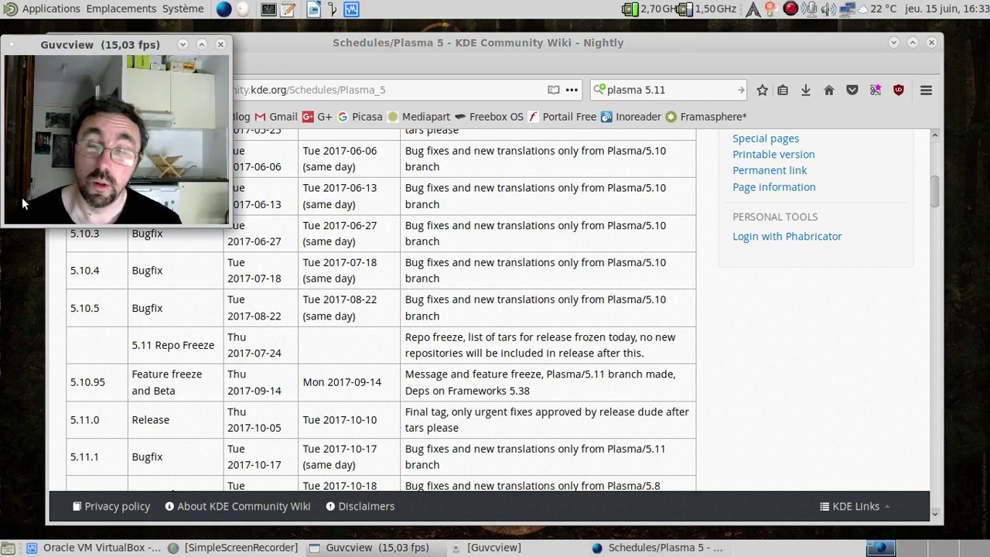